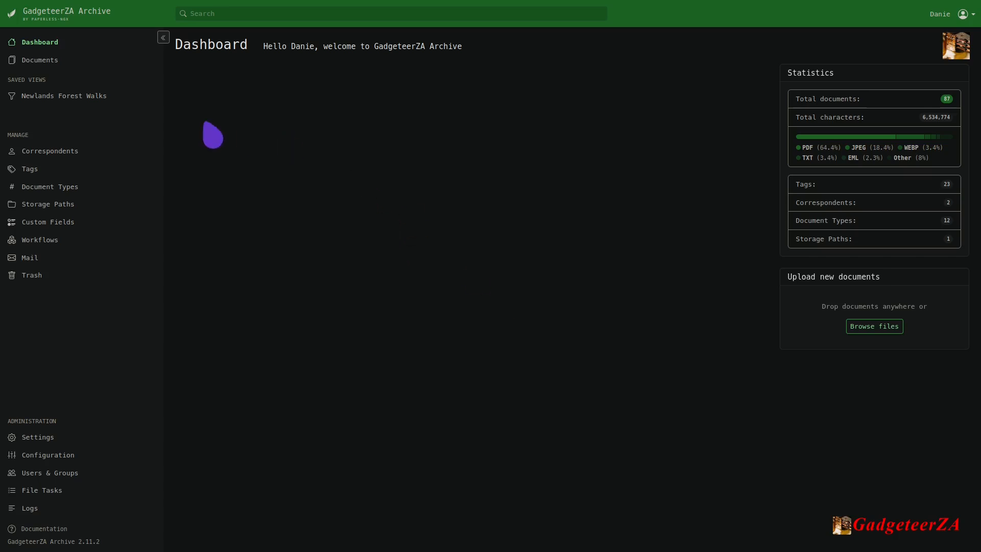
# Upload Cheat_Sheet_for_the_SkyRC_MC3000_Charger_English(Firmware_V1.13).pdf from the Batteries folder inside Documents.
pyautogui.moveTo(26, 40)
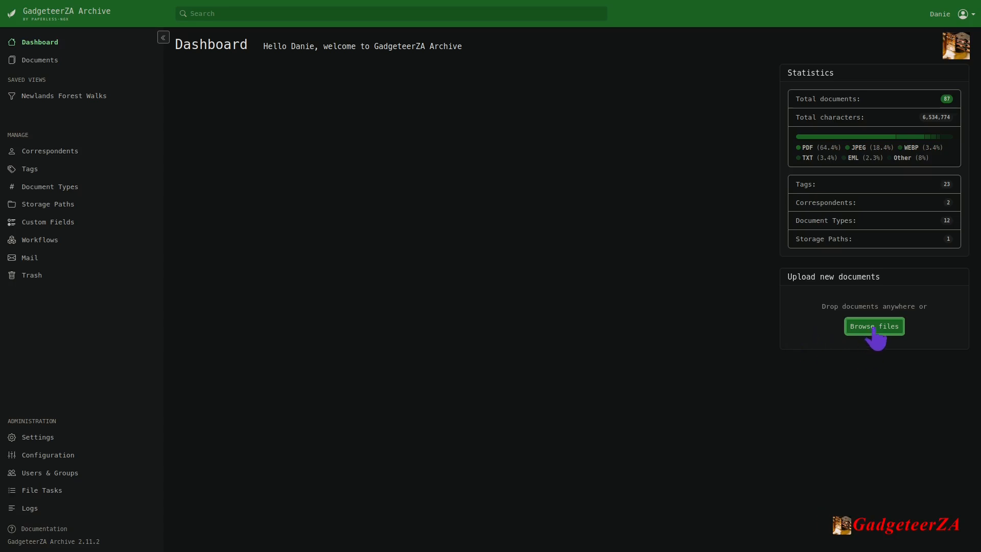
pyautogui.click(889, 330)
pyautogui.click(194, 158)
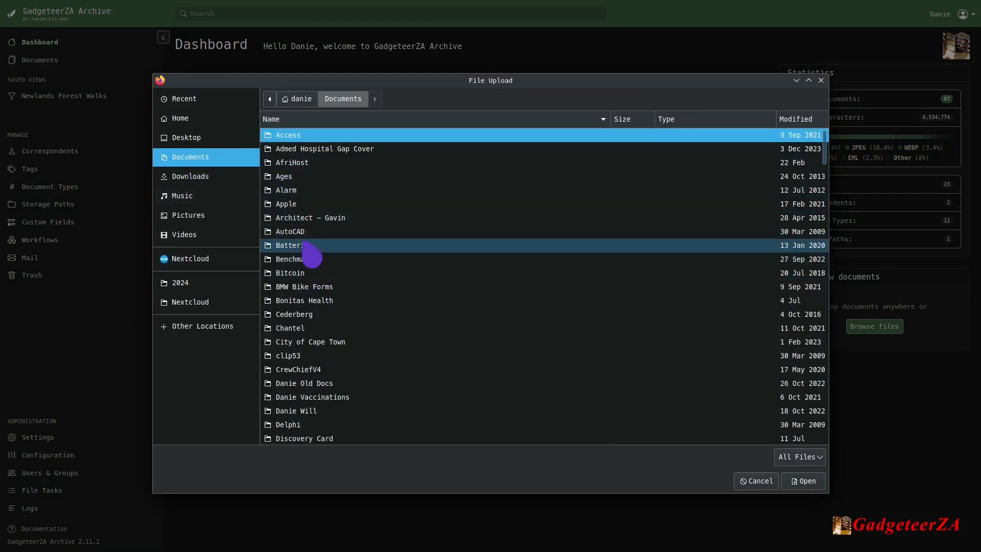
pyautogui.click(307, 247)
pyautogui.doubleClick(309, 247)
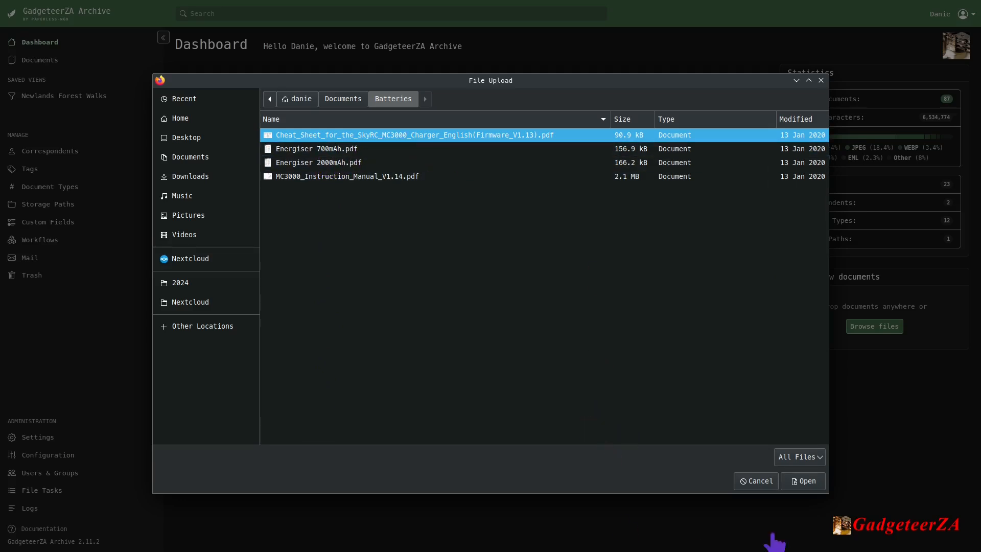
pyautogui.click(805, 481)
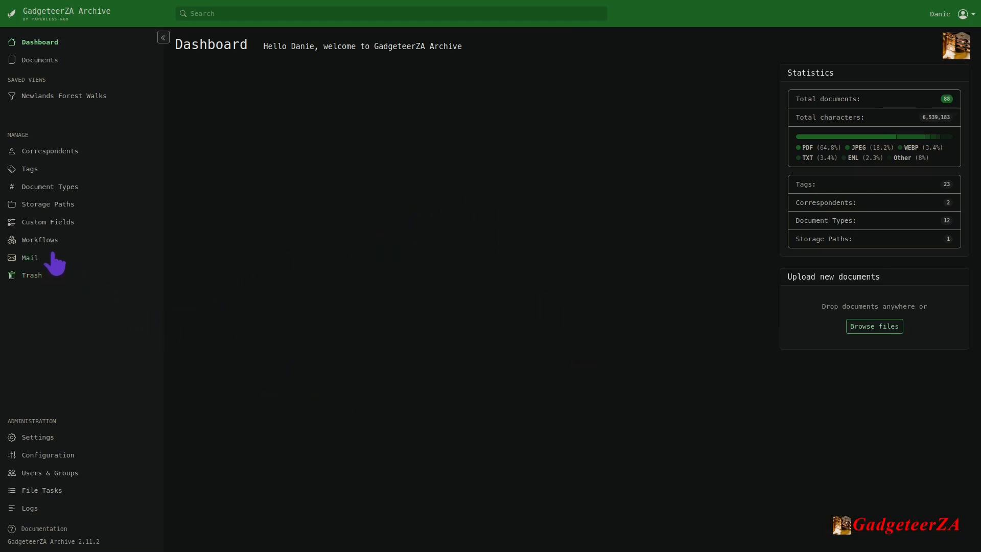
# Check the failed, completed, started and queued file tasks for the status of the upload.
pyautogui.click(47, 493)
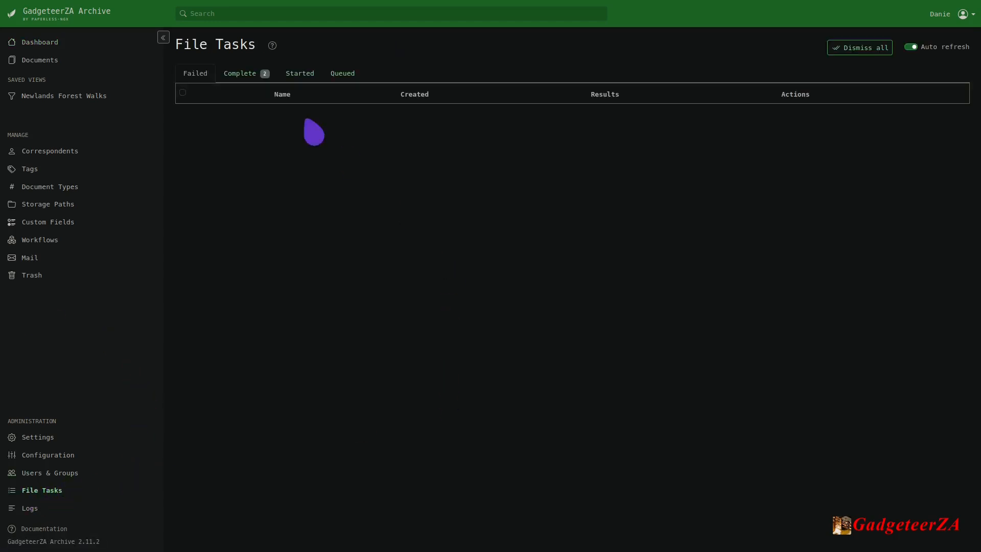
pyautogui.click(197, 74)
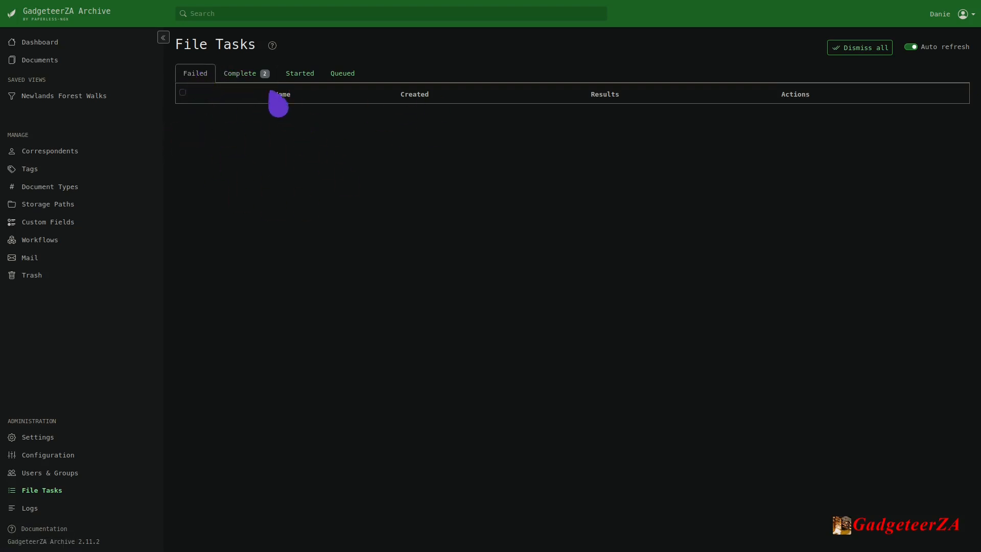
pyautogui.click(251, 75)
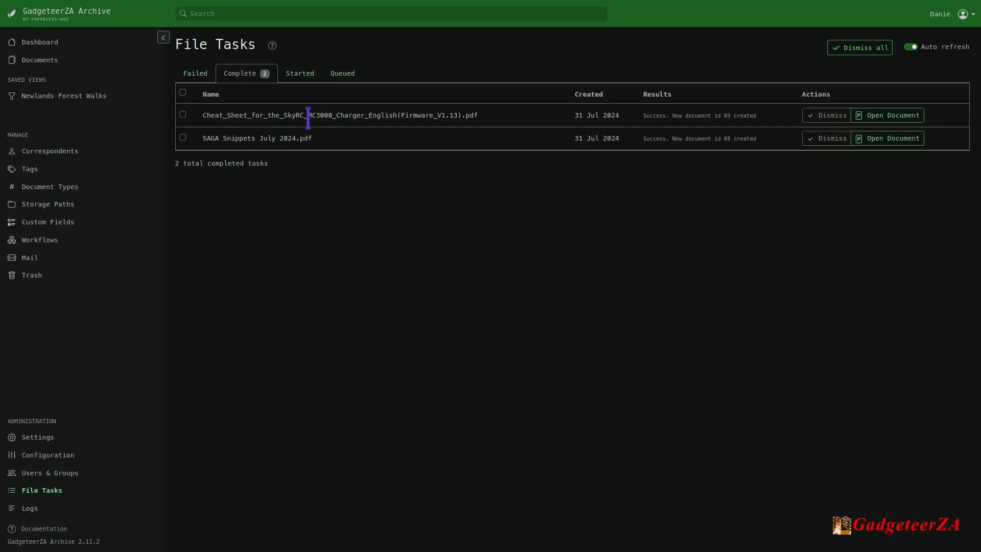
pyautogui.click(292, 75)
pyautogui.click(352, 76)
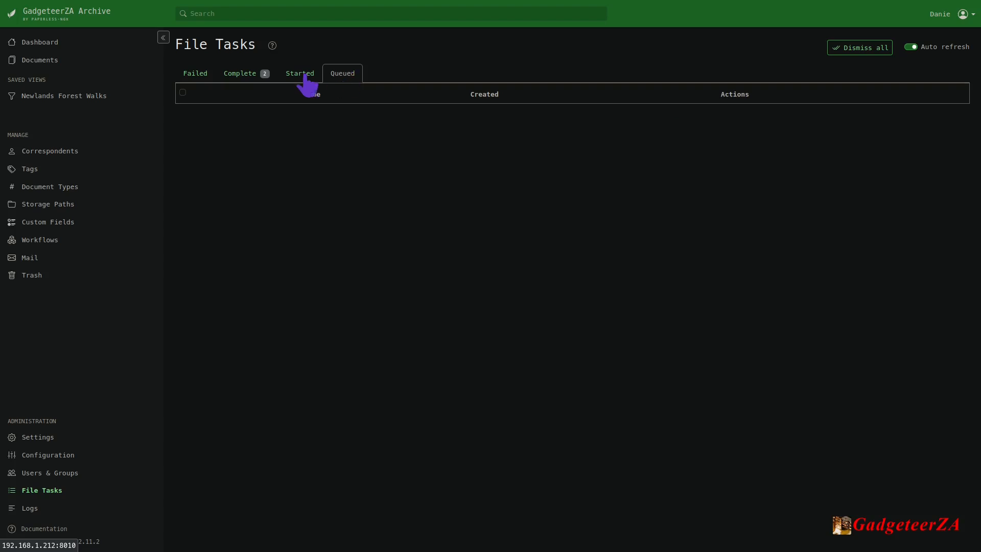
pyautogui.click(245, 77)
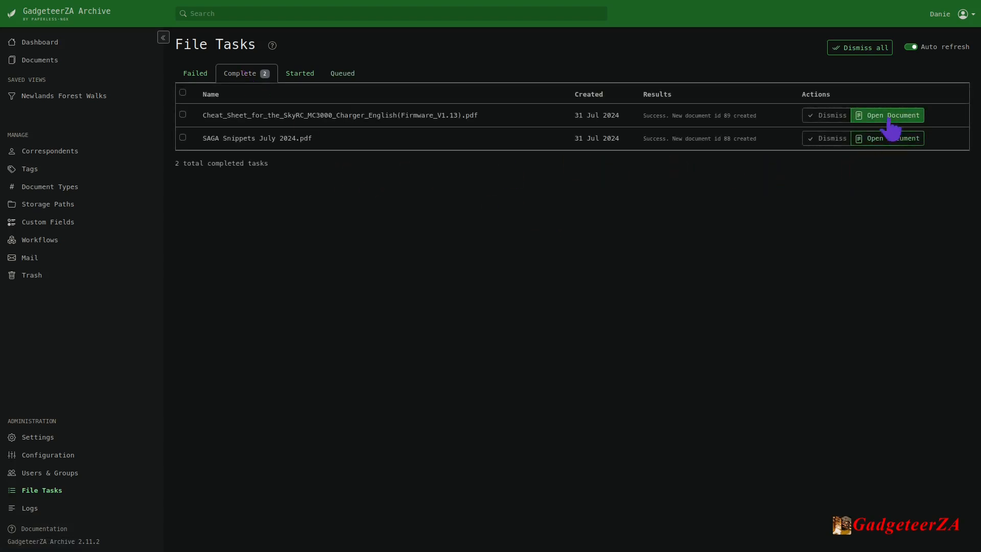
# Browse the document list and open the newly uploaded SkyRC MC3000 charger cheat sheet for editing.
pyautogui.click(49, 44)
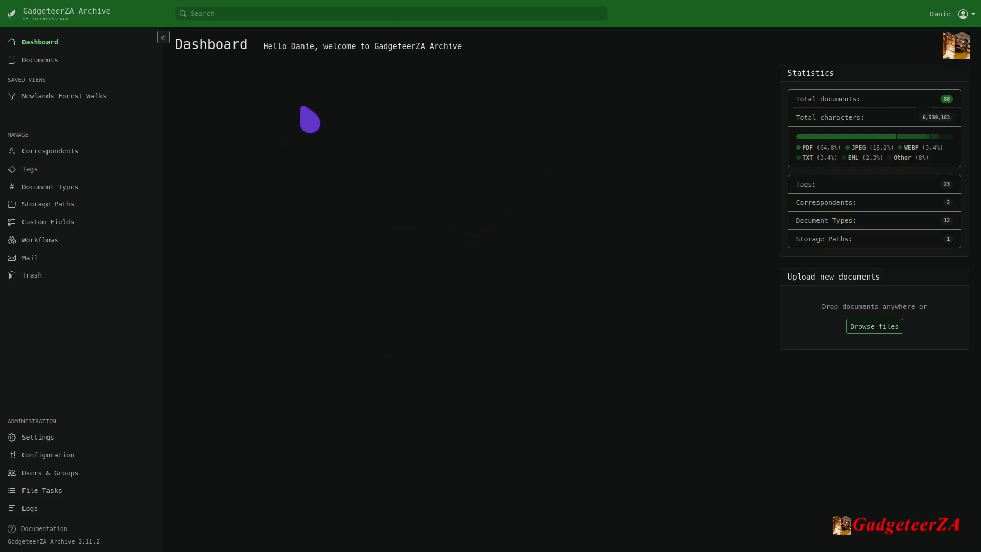
pyautogui.click(36, 62)
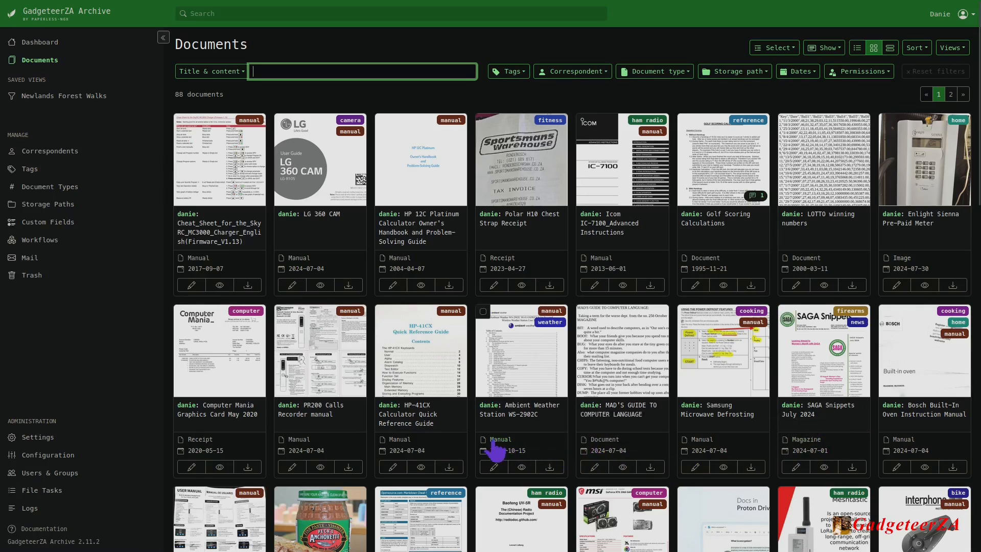
pyautogui.scroll(-3, 319, 444)
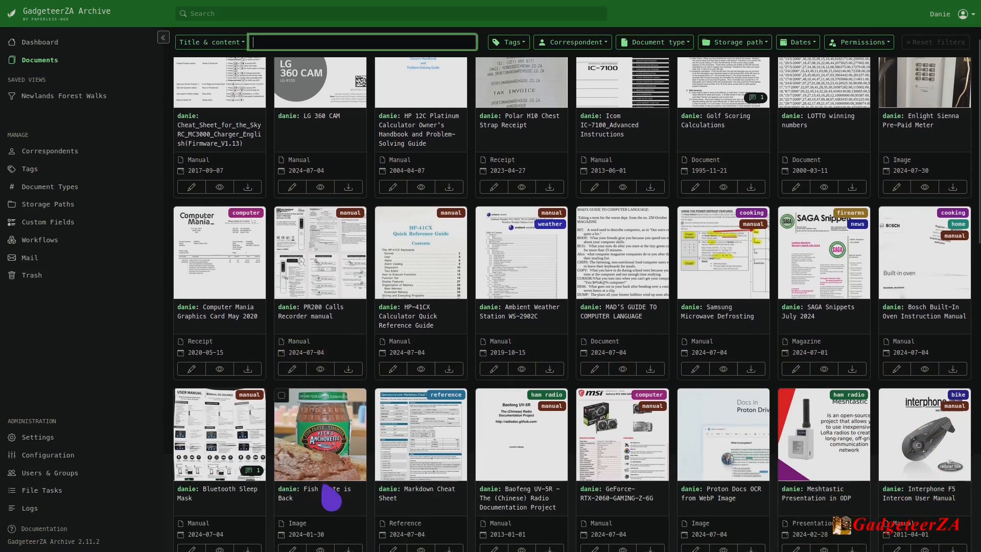
pyautogui.scroll(-2, 317, 501)
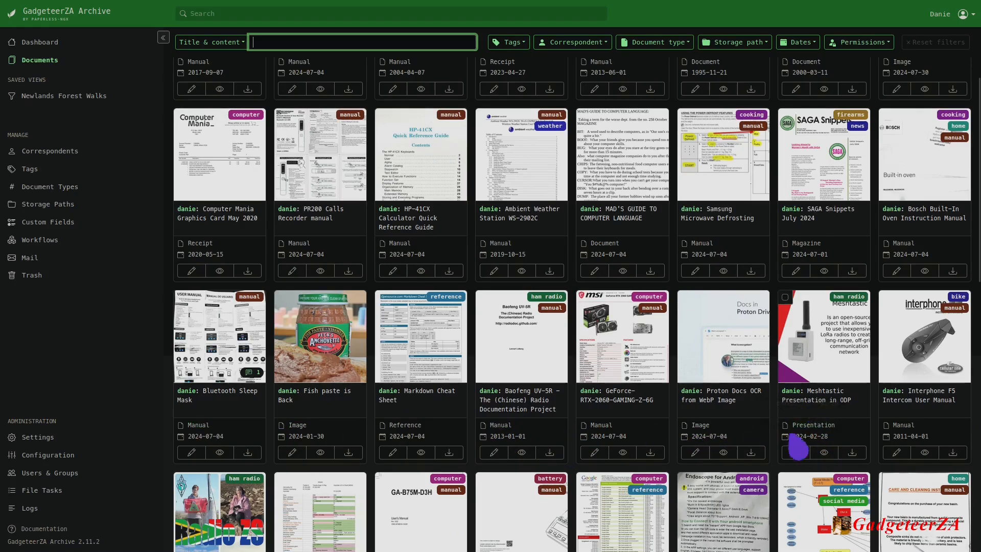
pyautogui.moveTo(817, 443)
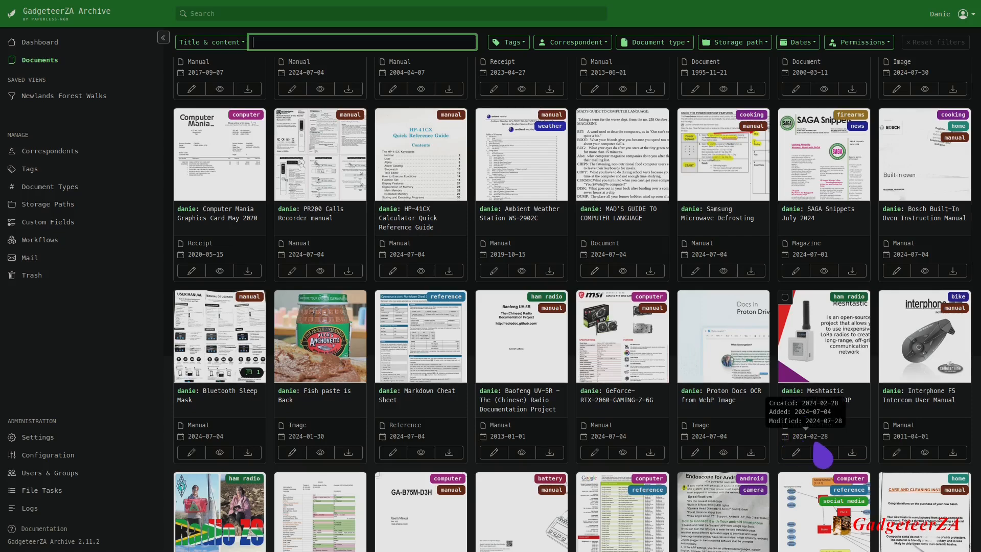
pyautogui.scroll(4, 460, 335)
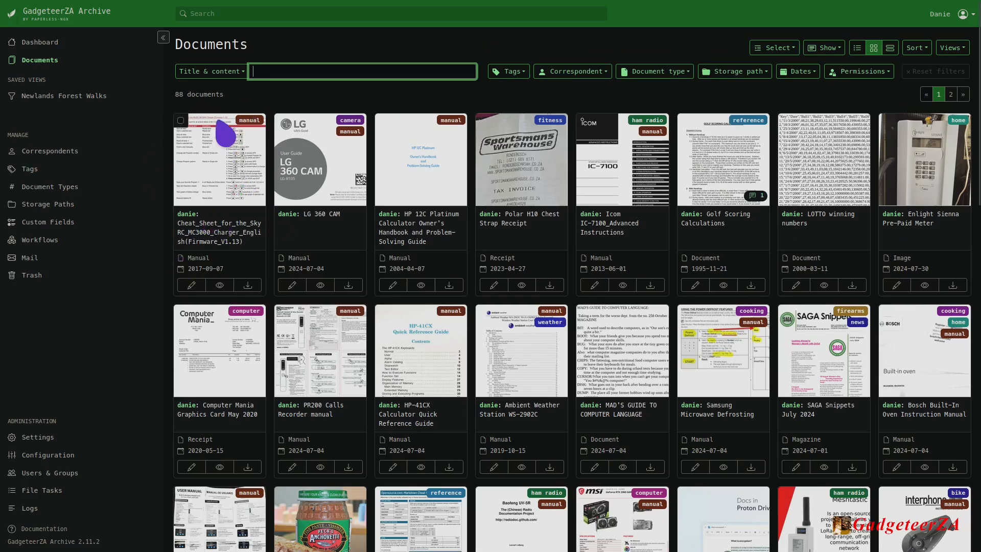
pyautogui.click(192, 287)
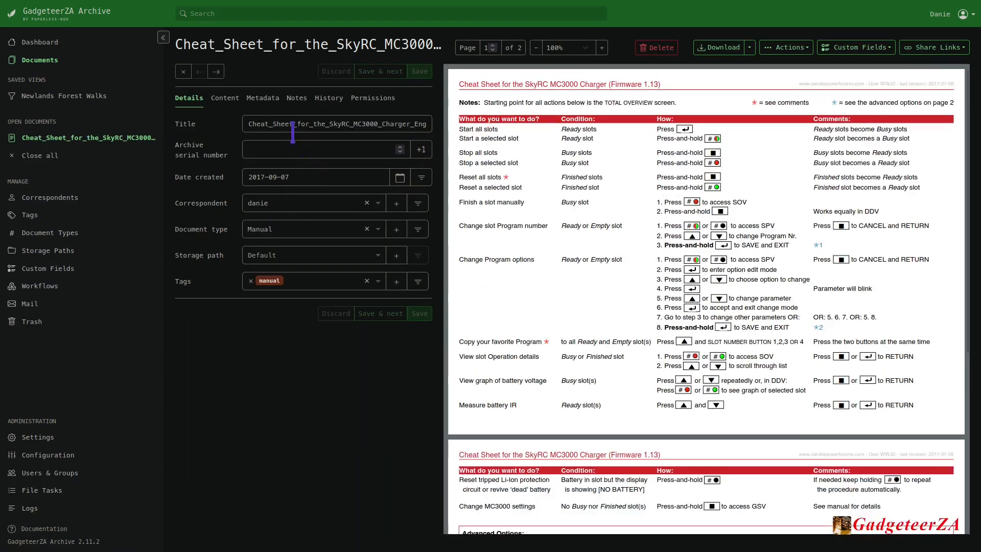
# Retitle the document as "Cheat Sheet for the SkyRC MC3000 Charger".
pyautogui.click(268, 124)
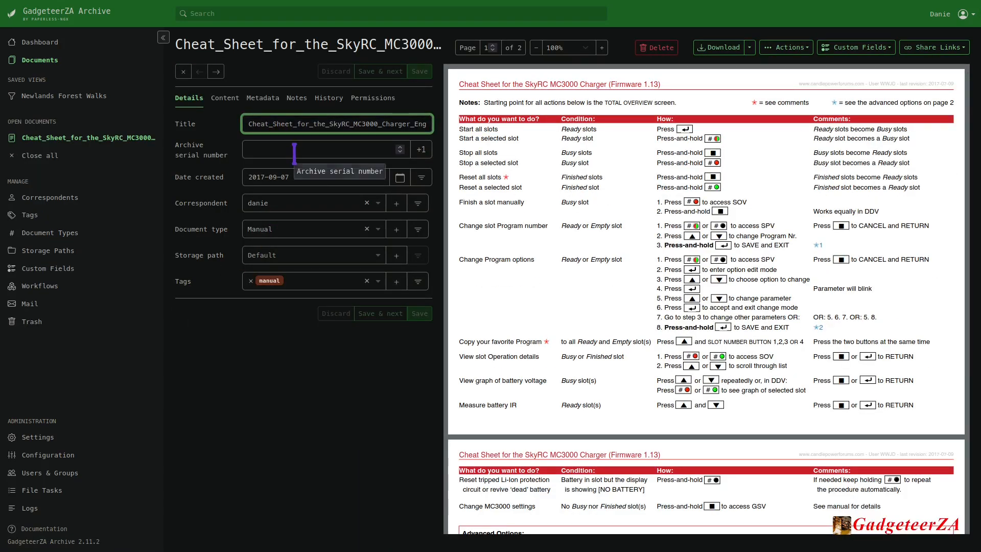
pyautogui.press('Delete')
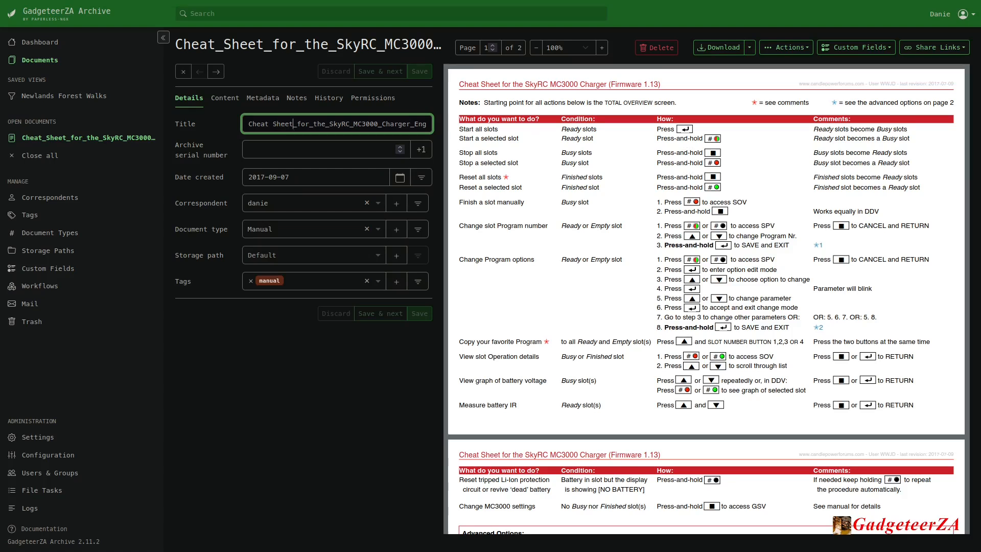
pyautogui.press('Delete')
pyautogui.click(263, 148)
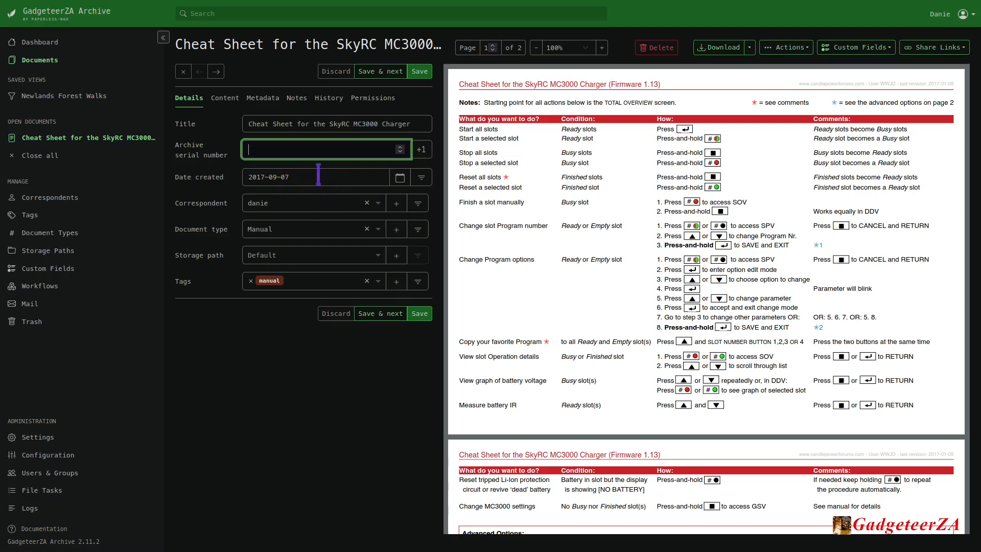
# Examine the creation date field and the available correspondents for the cheat sheet.
pyautogui.click(400, 177)
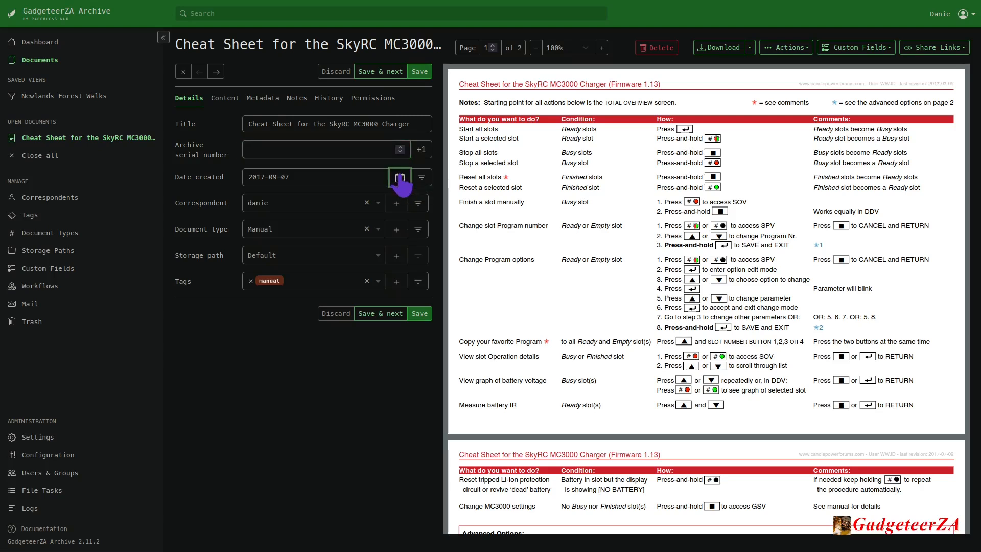
pyautogui.click(322, 174)
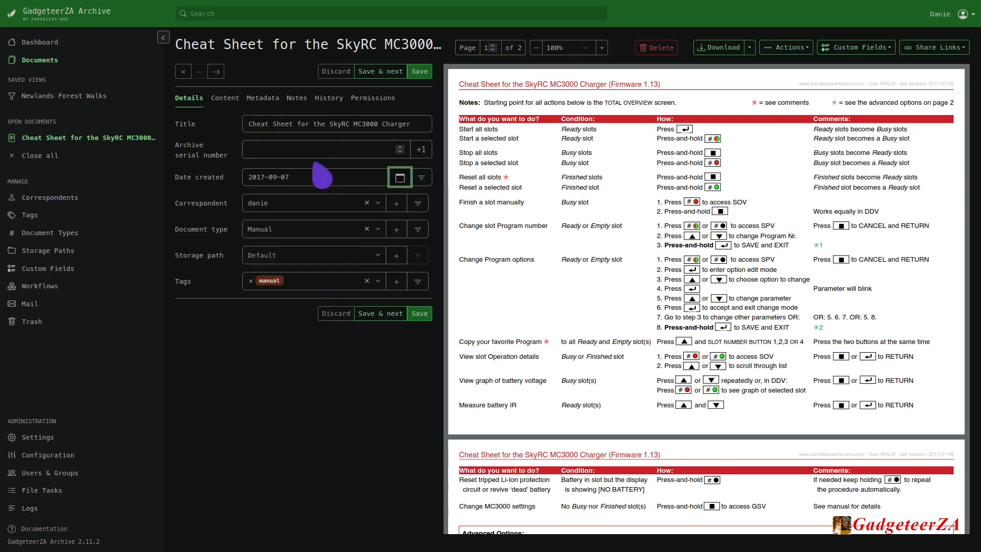
pyautogui.click(378, 204)
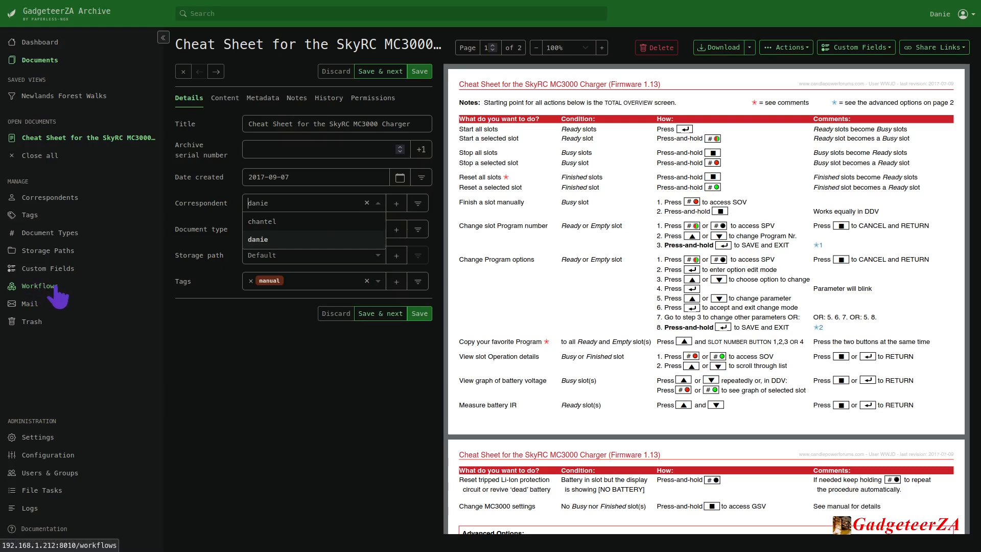
pyautogui.click(259, 241)
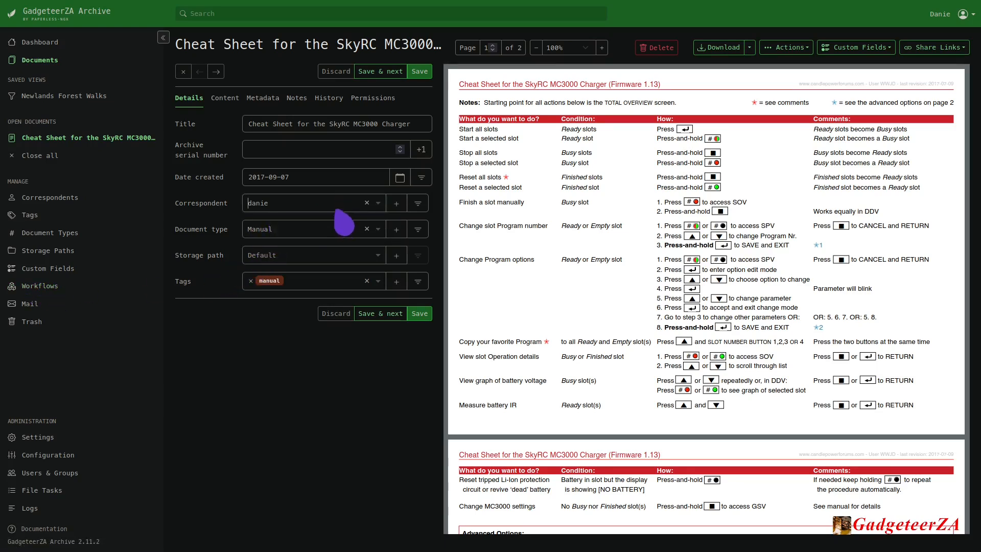
pyautogui.click(379, 205)
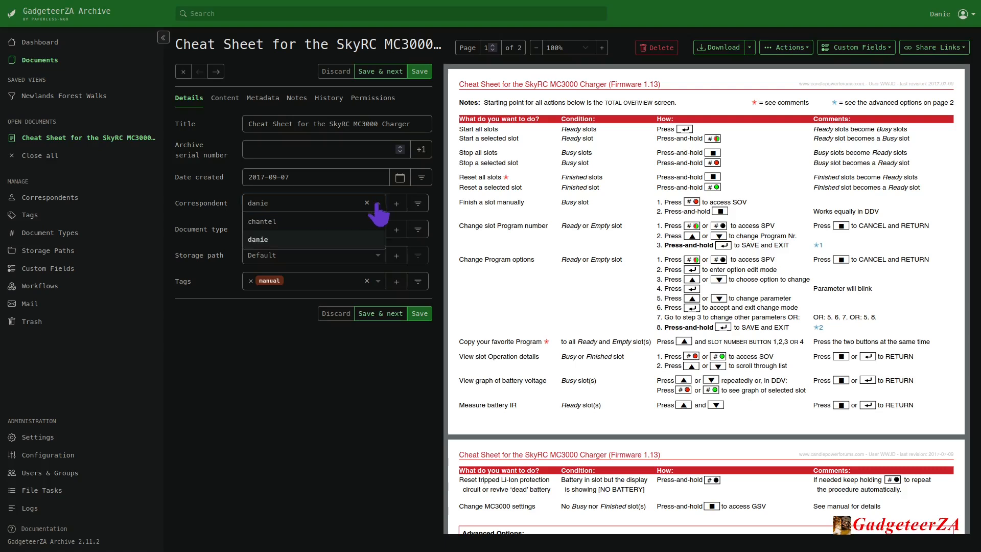
pyautogui.click(199, 204)
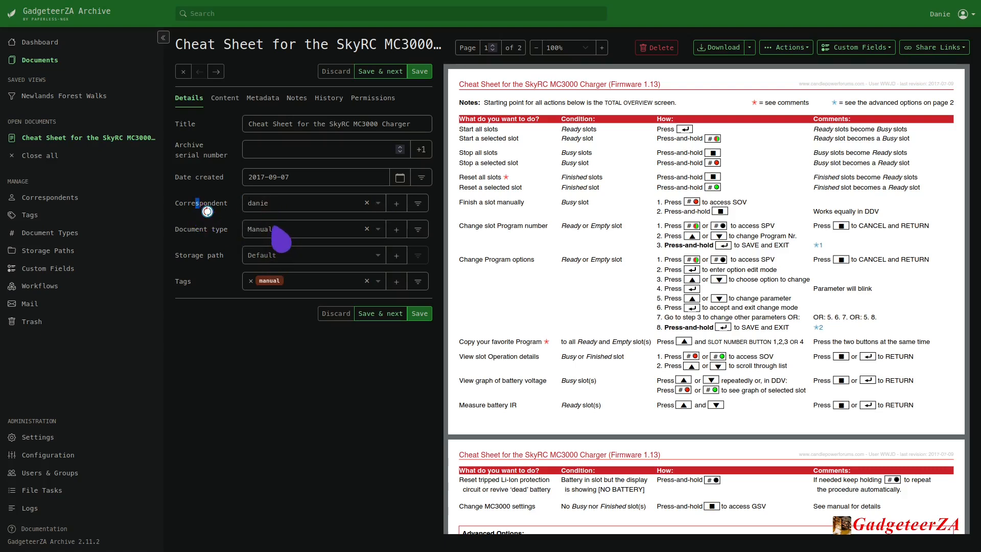
# Set the cheat sheet's document type to Reference.
pyautogui.click(379, 233)
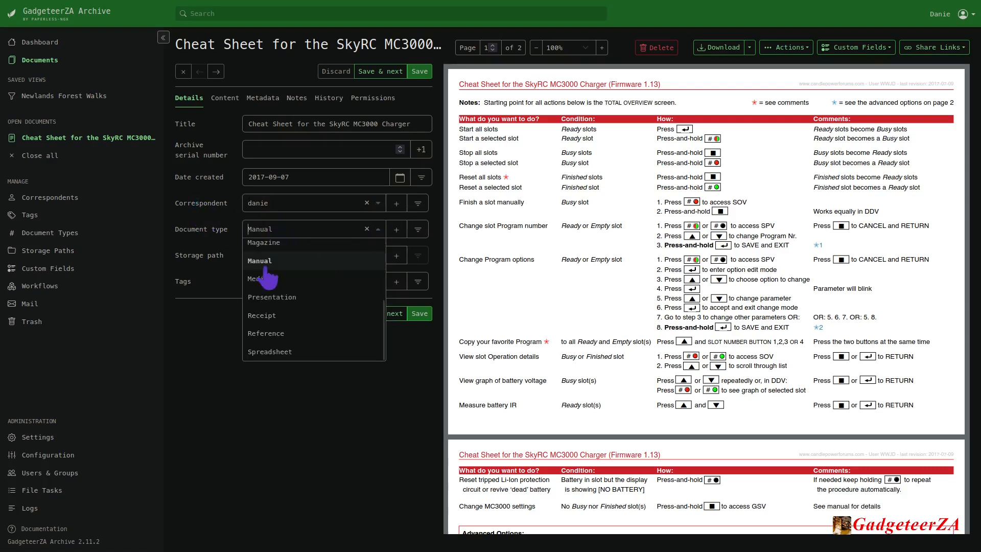
pyautogui.scroll(3, 291, 286)
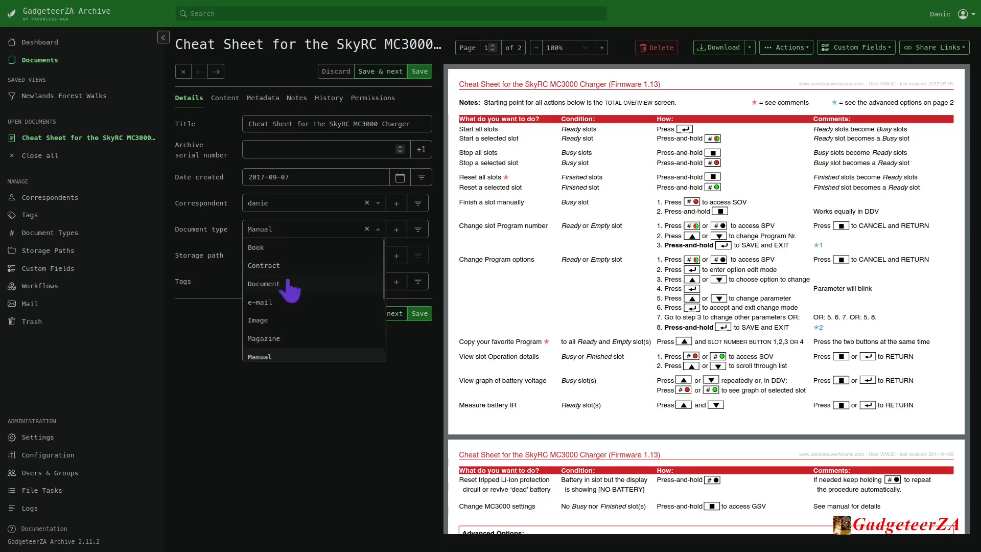
pyautogui.scroll(-2, 291, 284)
pyautogui.scroll(-1, 292, 283)
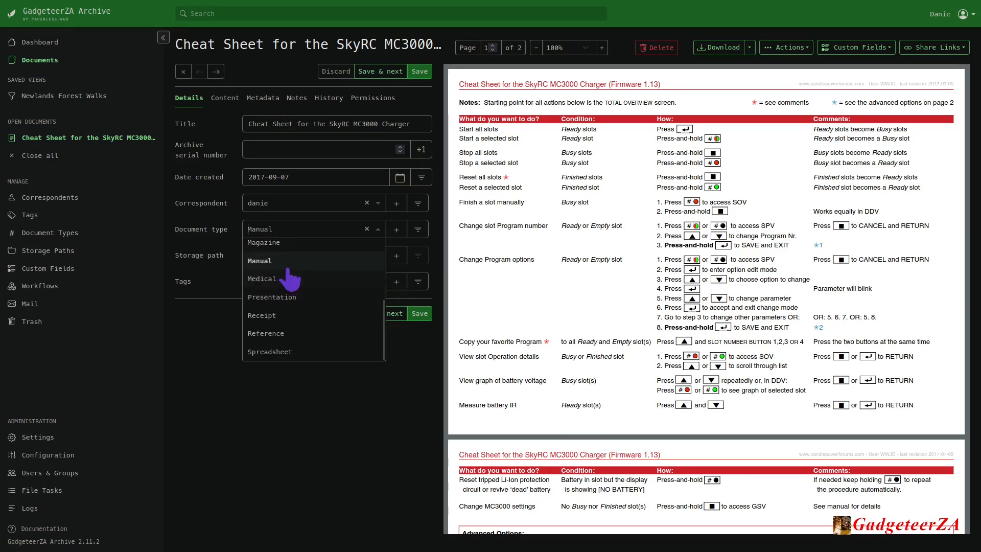
pyautogui.click(276, 335)
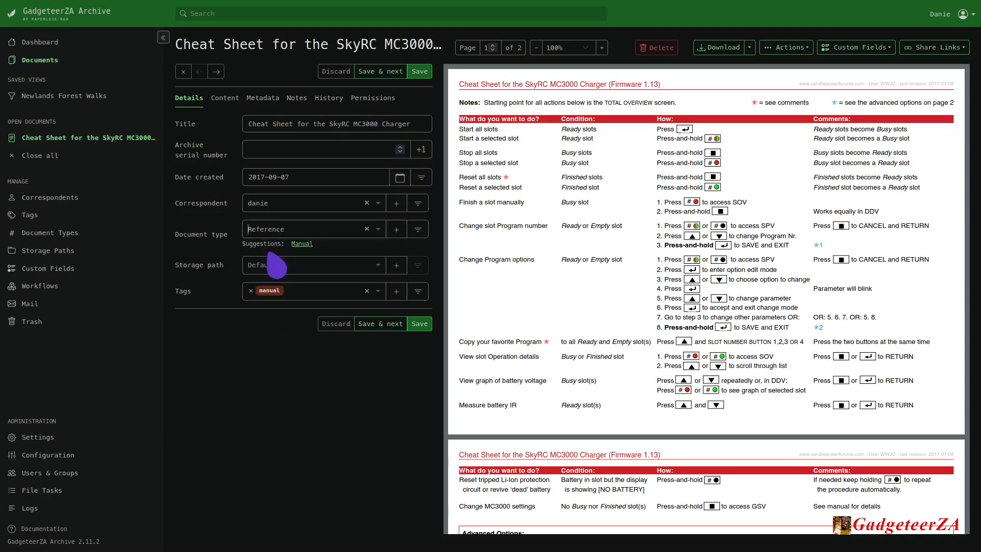
# Review the storage paths available for the cheat sheet.
pyautogui.click(377, 265)
pyautogui.click(248, 354)
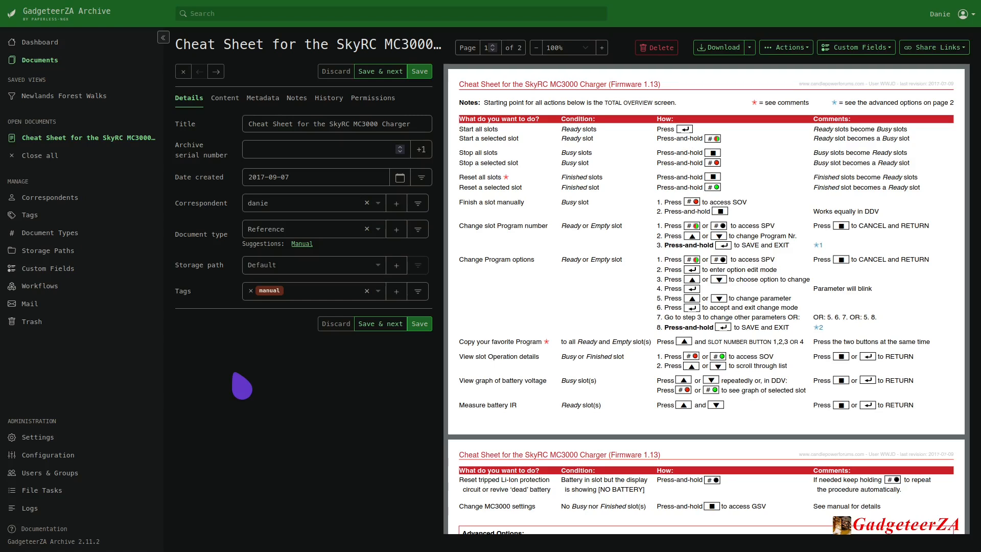
pyautogui.click(377, 265)
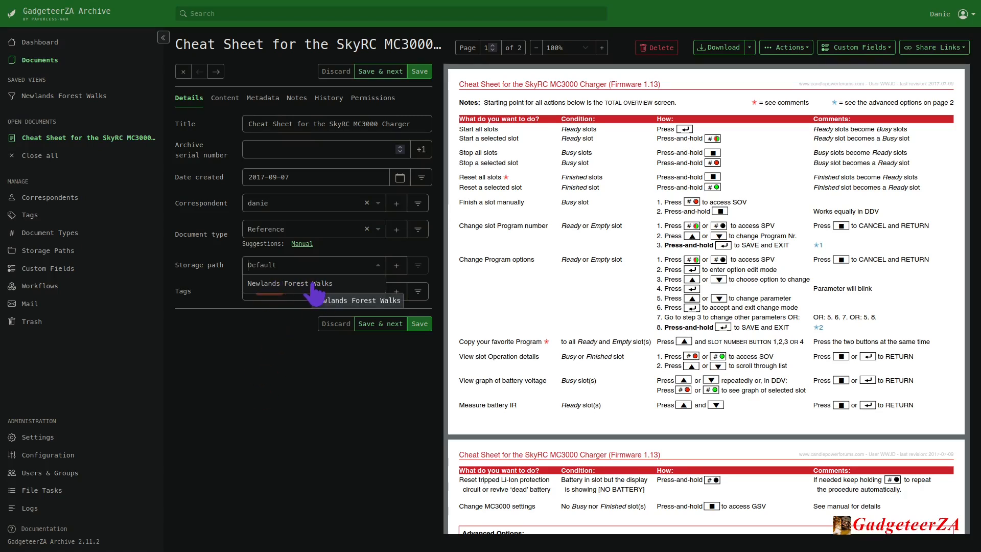
pyautogui.click(279, 338)
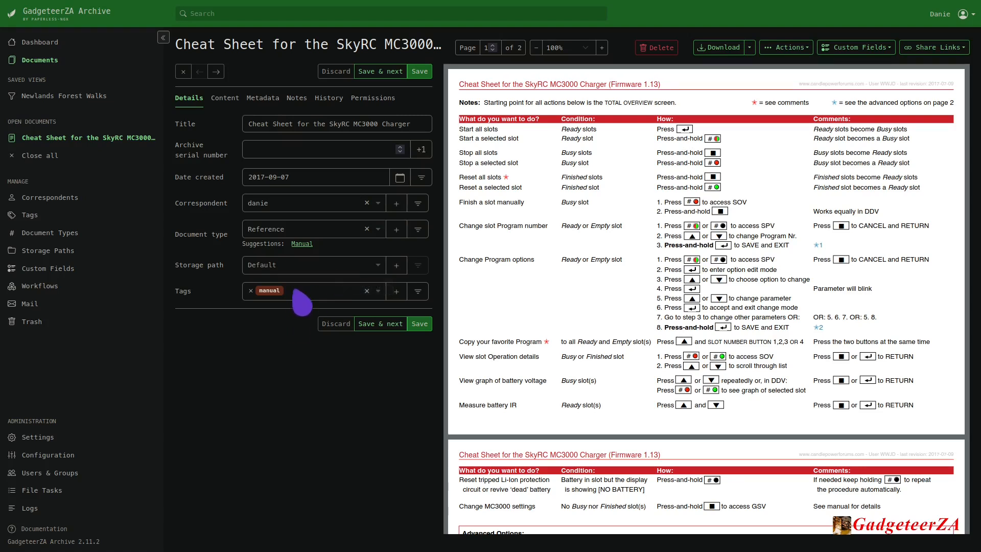
# Replace the cheat sheet's manual tag with the battery and reference tags.
pyautogui.click(250, 290)
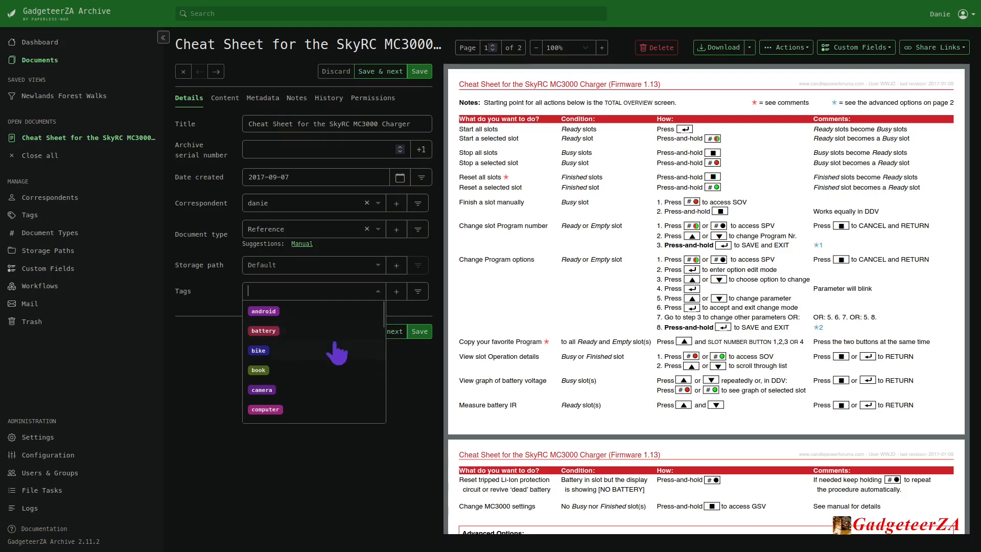
pyautogui.click(264, 331)
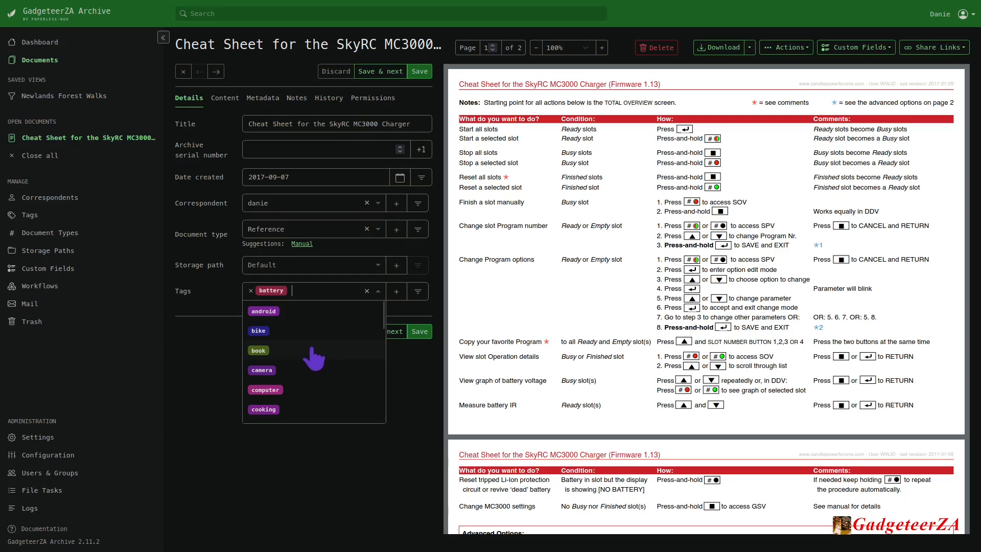
pyautogui.scroll(-1, 314, 358)
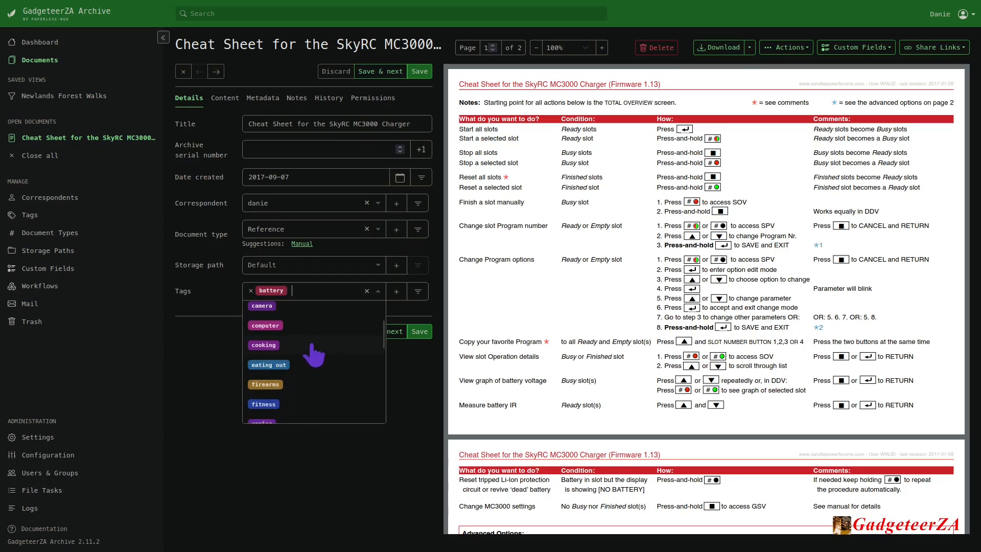
pyautogui.scroll(-1, 314, 355)
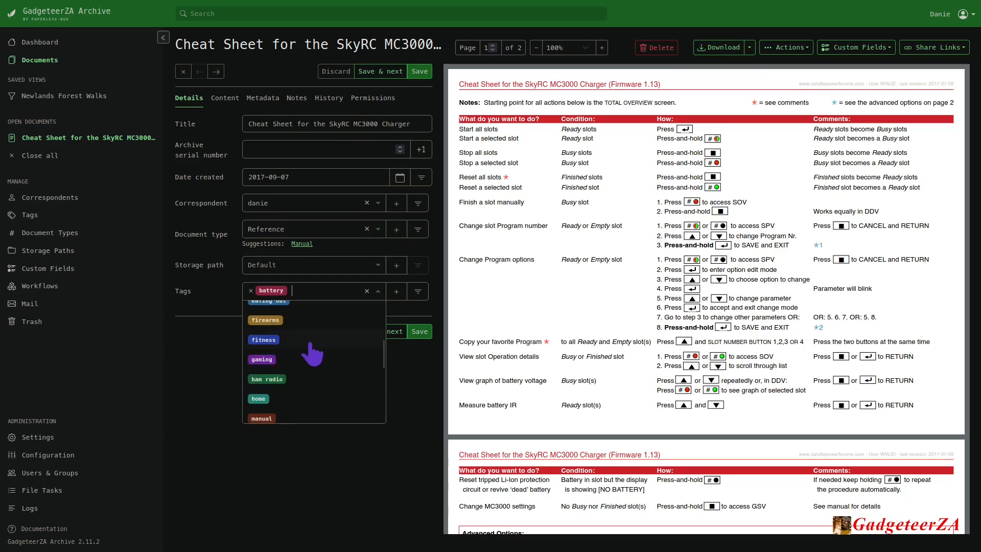
pyautogui.scroll(-2, 313, 354)
pyautogui.scroll(-3, 317, 352)
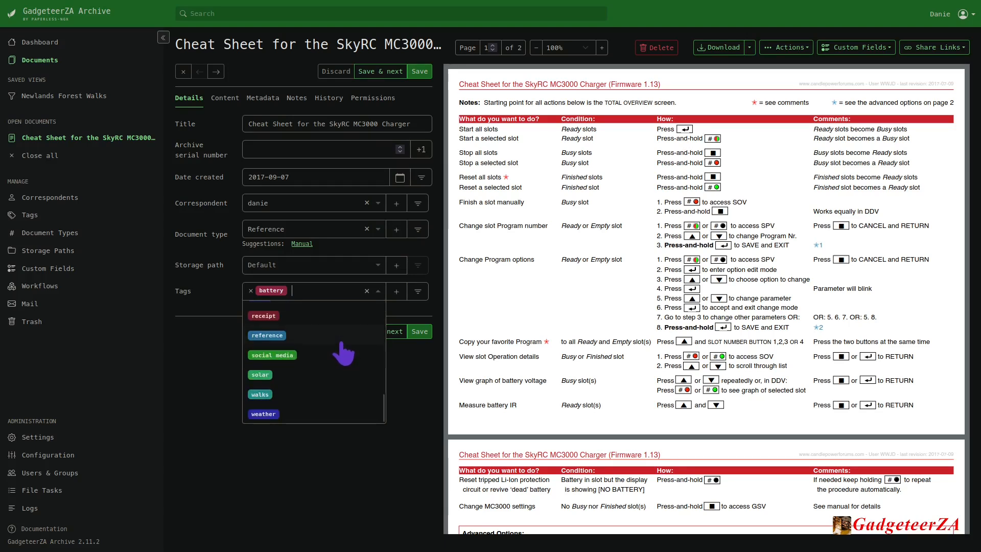
pyautogui.click(263, 335)
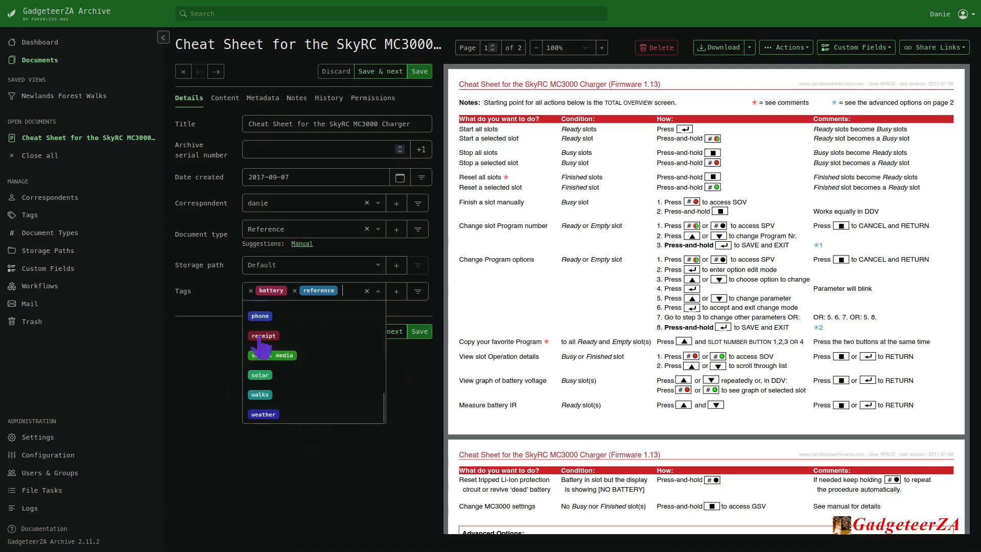
pyautogui.click(217, 294)
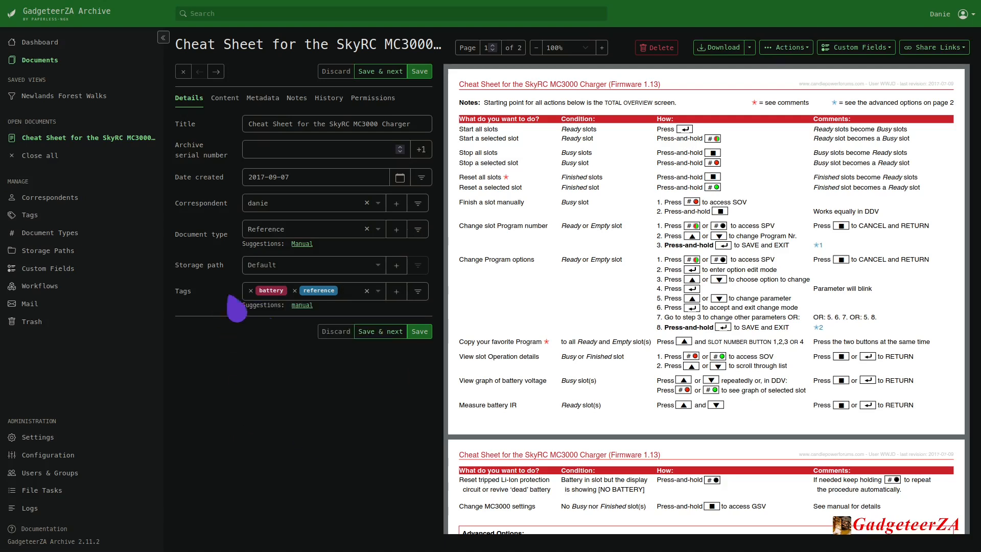
# Review the matching algorithm options for a new tag and leave without creating one.
pyautogui.click(396, 291)
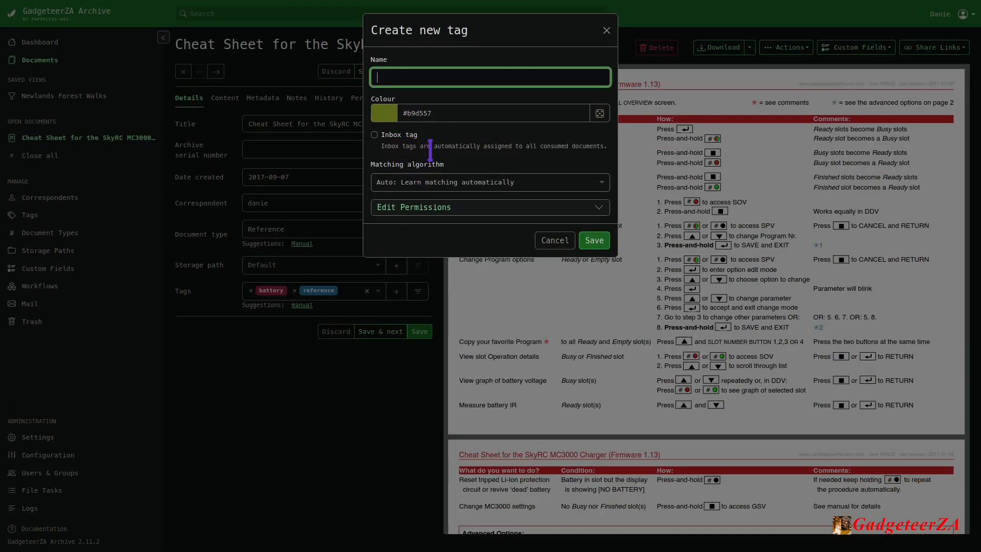
pyautogui.click(601, 184)
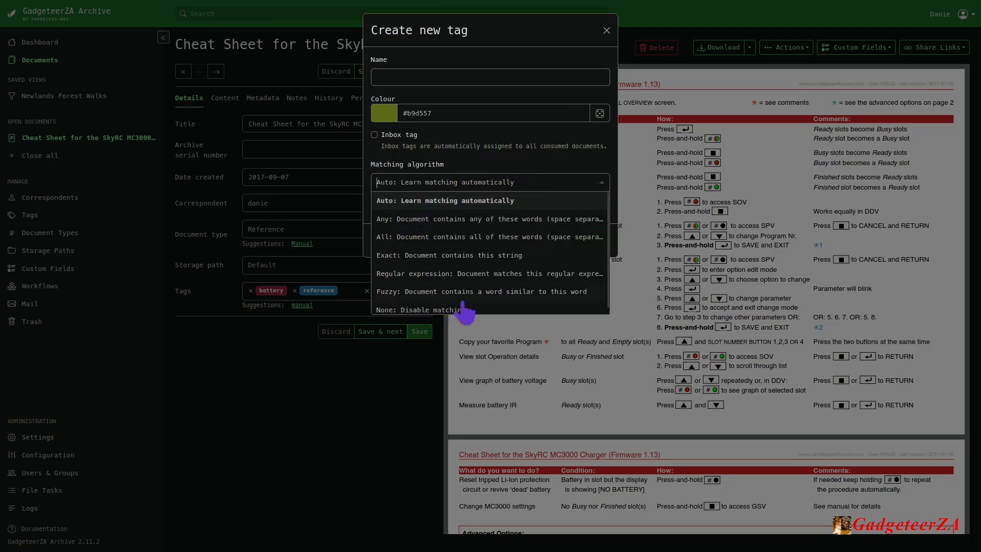
pyautogui.click(545, 164)
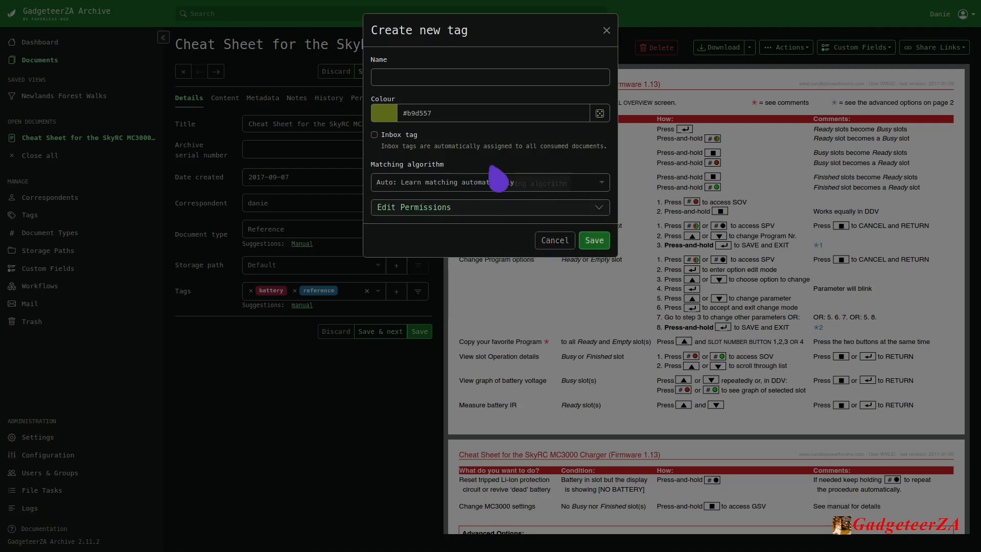
pyautogui.click(526, 182)
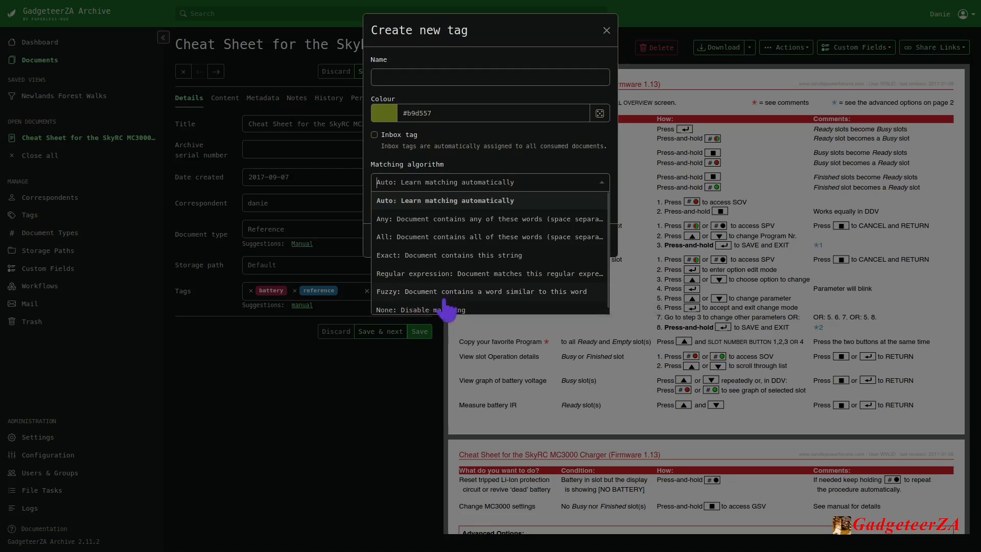
pyautogui.click(512, 149)
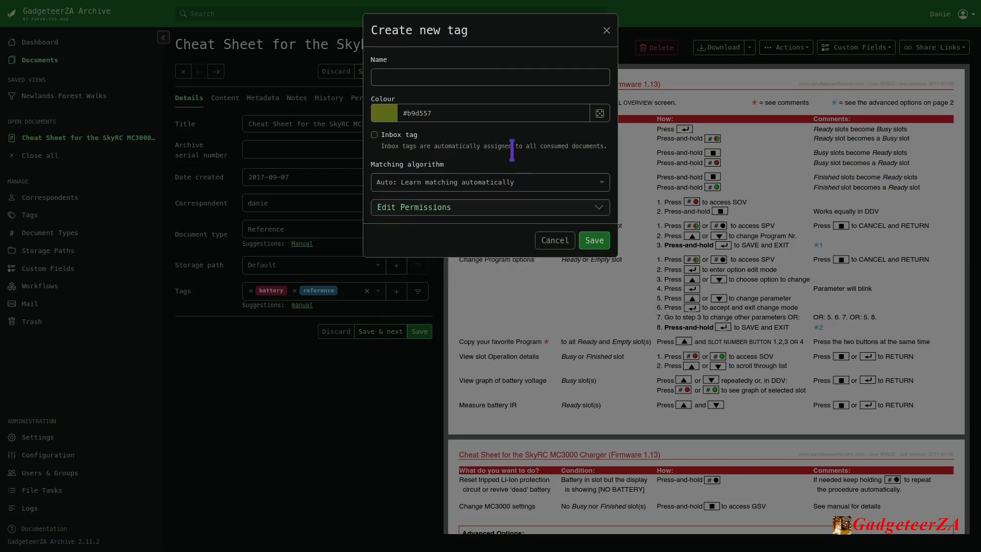
pyautogui.click(553, 243)
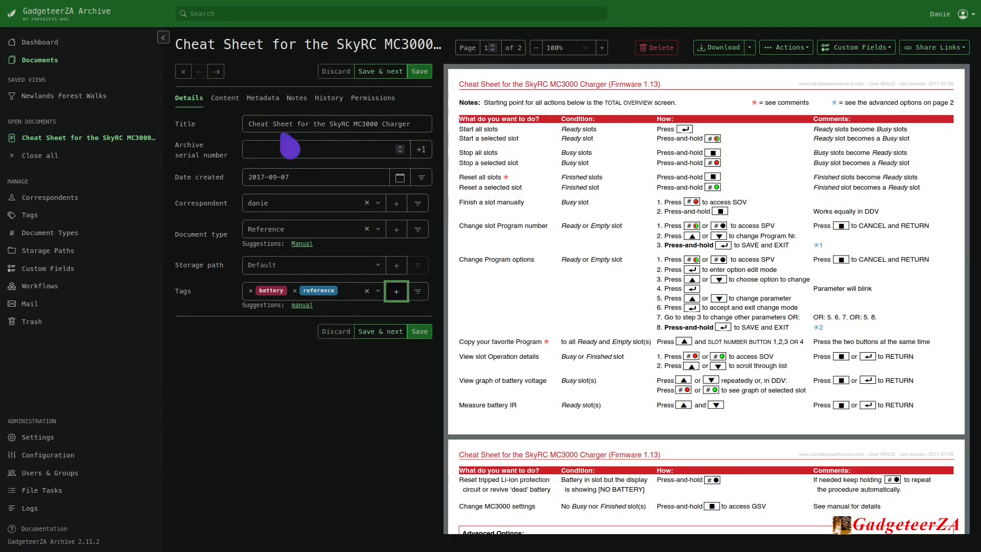
# Look through the cheat sheet's extracted text content and its file metadata.
pyautogui.click(225, 102)
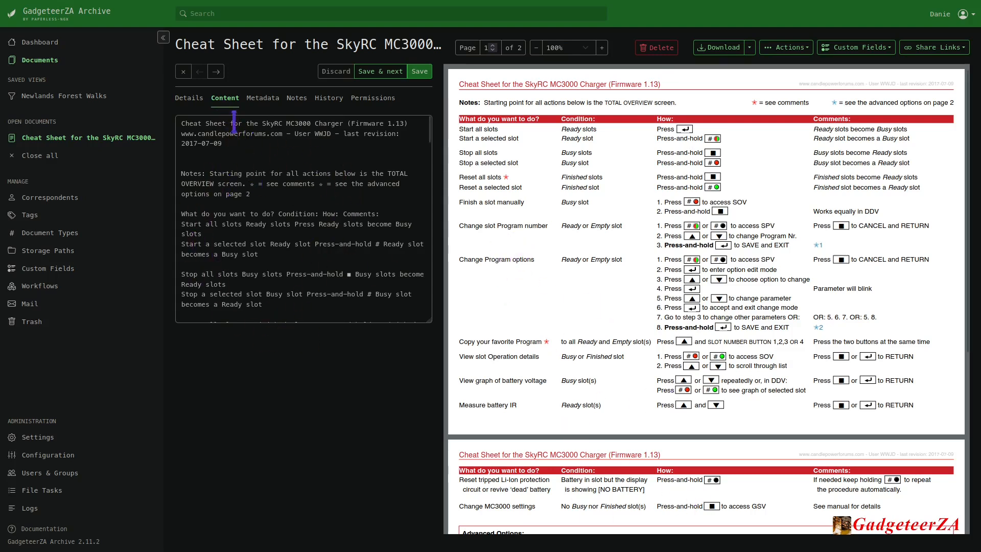
pyautogui.scroll(-20, 234, 122)
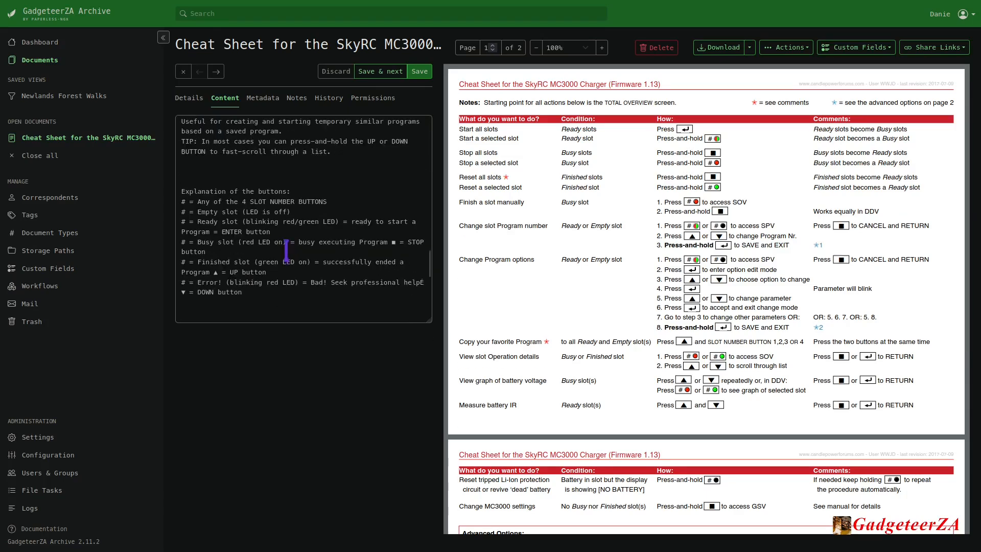
pyautogui.scroll(20, 287, 251)
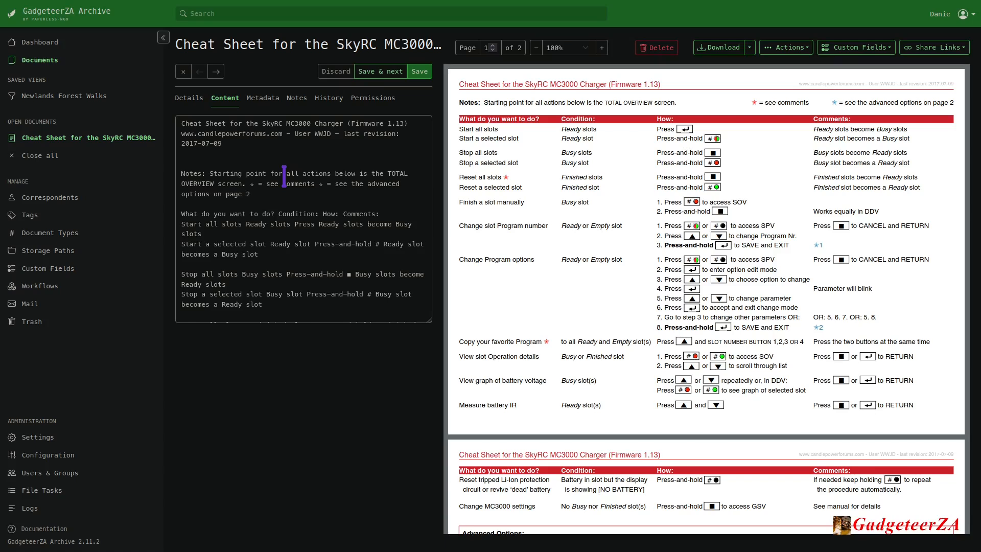
pyautogui.click(263, 98)
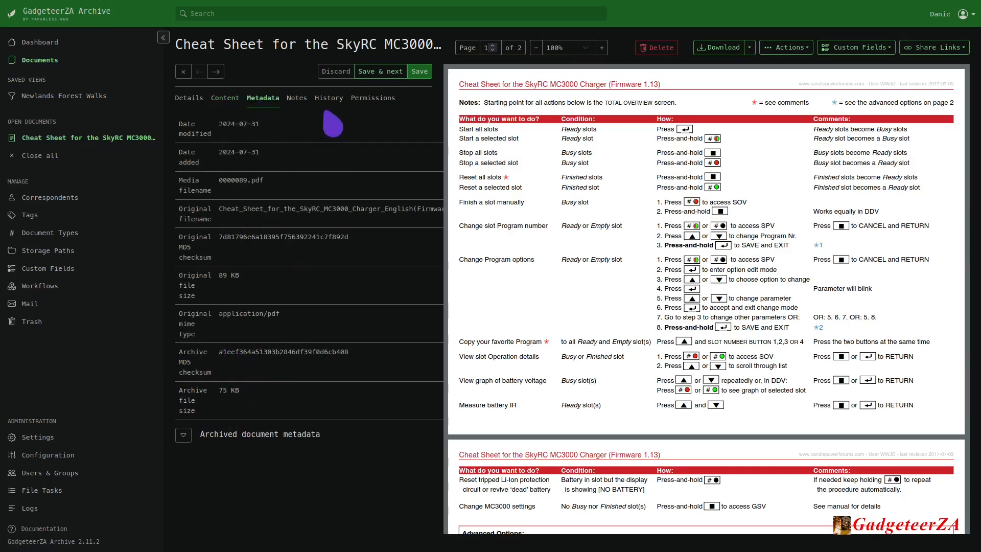
# Add the note "I scanned this" to the cheat sheet.
pyautogui.click(292, 102)
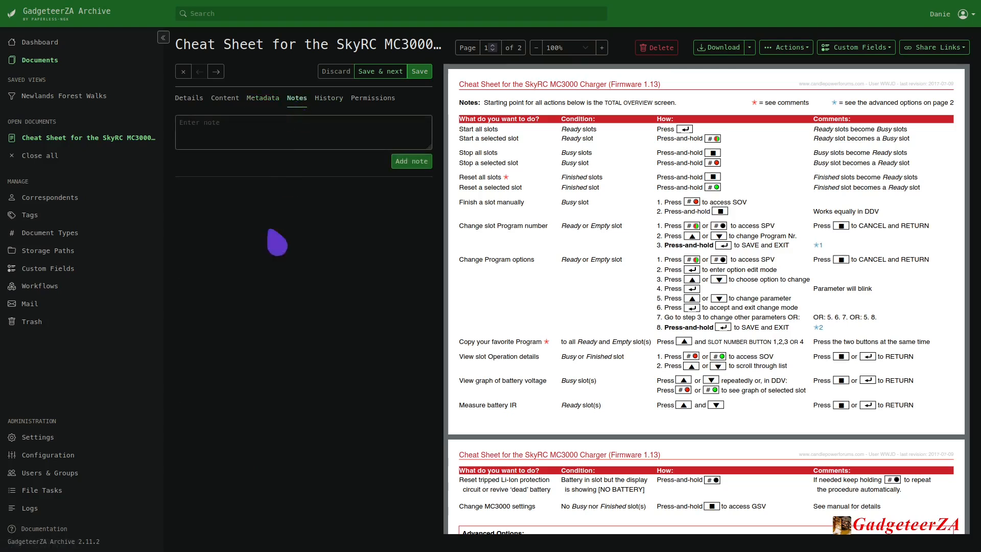
pyautogui.click(259, 135)
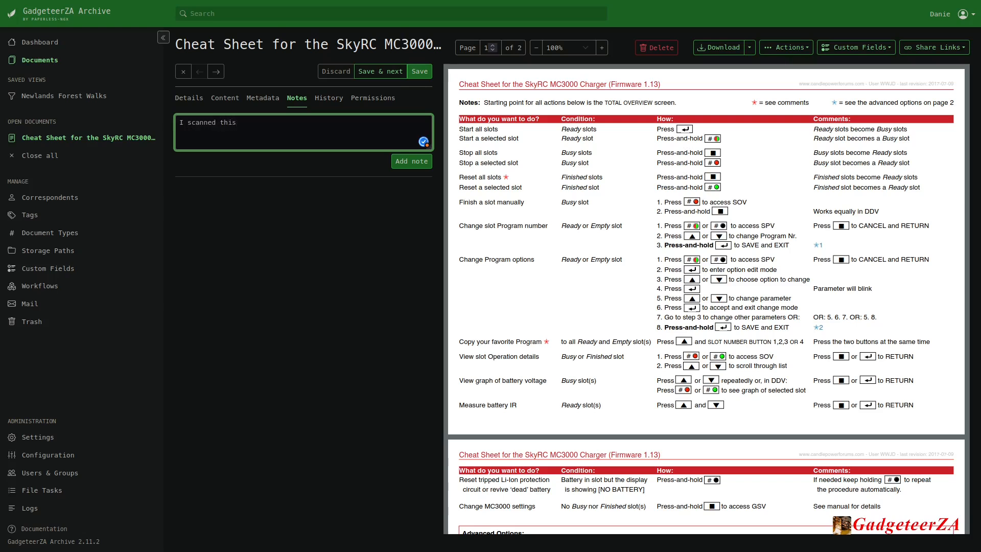
pyautogui.click(419, 162)
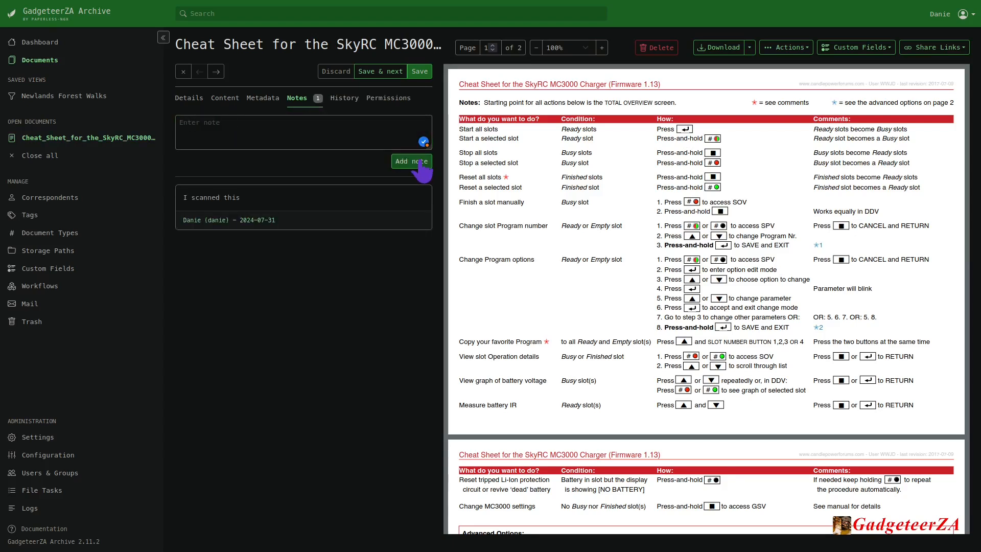
# Examine the cheat sheet's change history and the owner choices in its permissions.
pyautogui.click(344, 100)
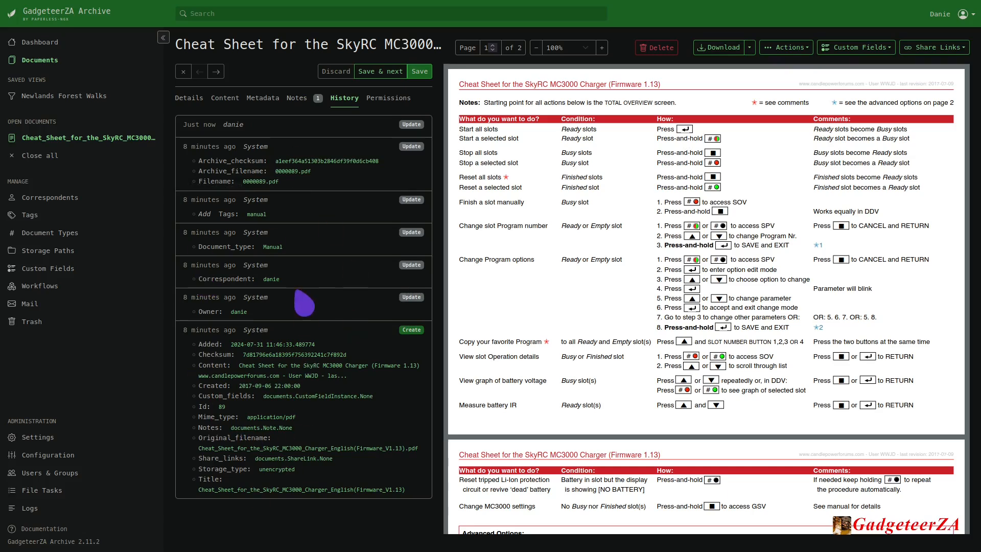
pyautogui.click(389, 99)
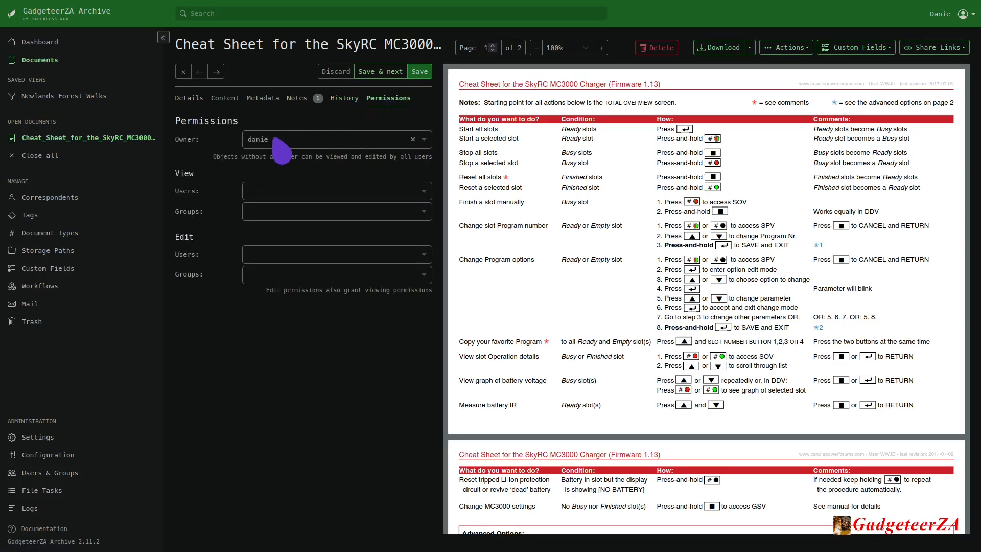
pyautogui.click(281, 146)
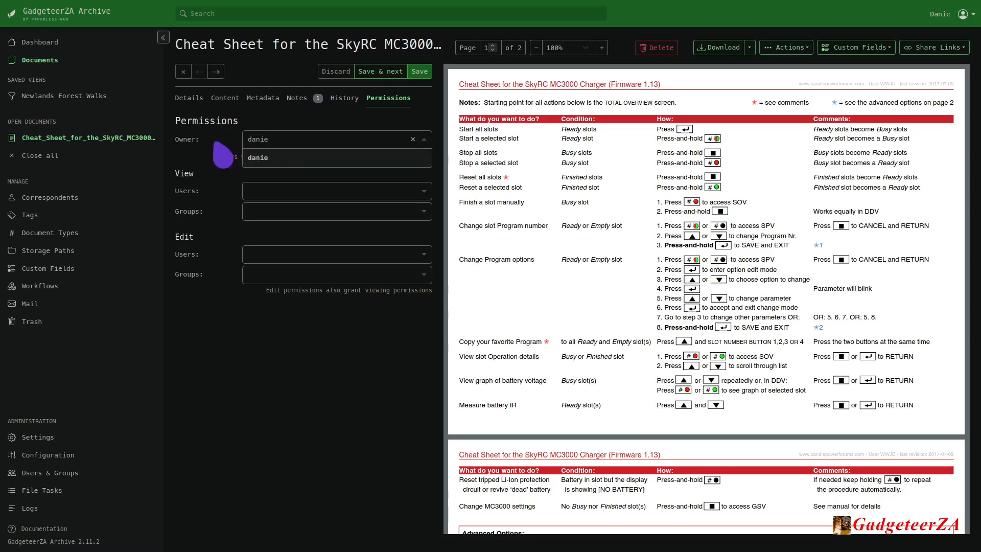
pyautogui.click(194, 161)
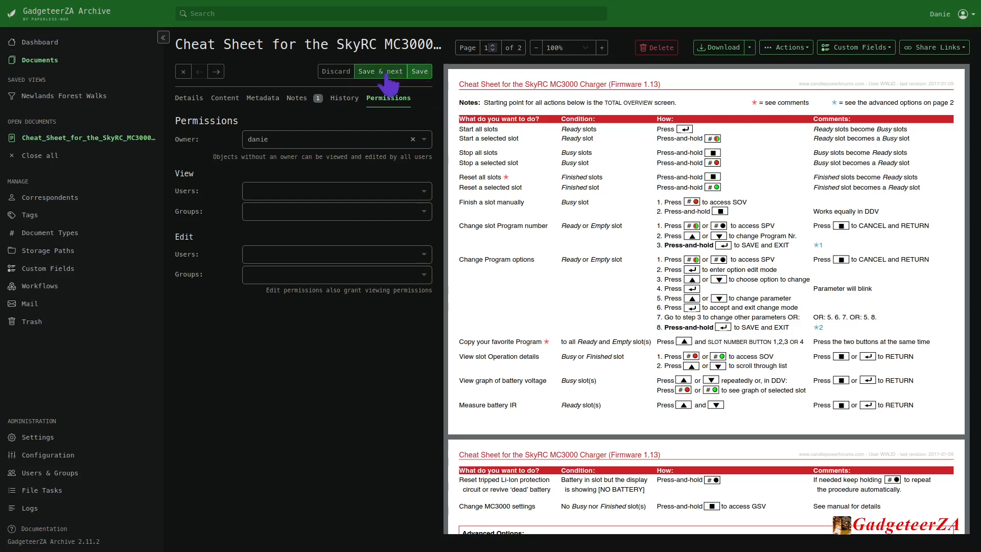
# Save the cheat sheet's changes and return to the overview of all documents.
pyautogui.click(420, 73)
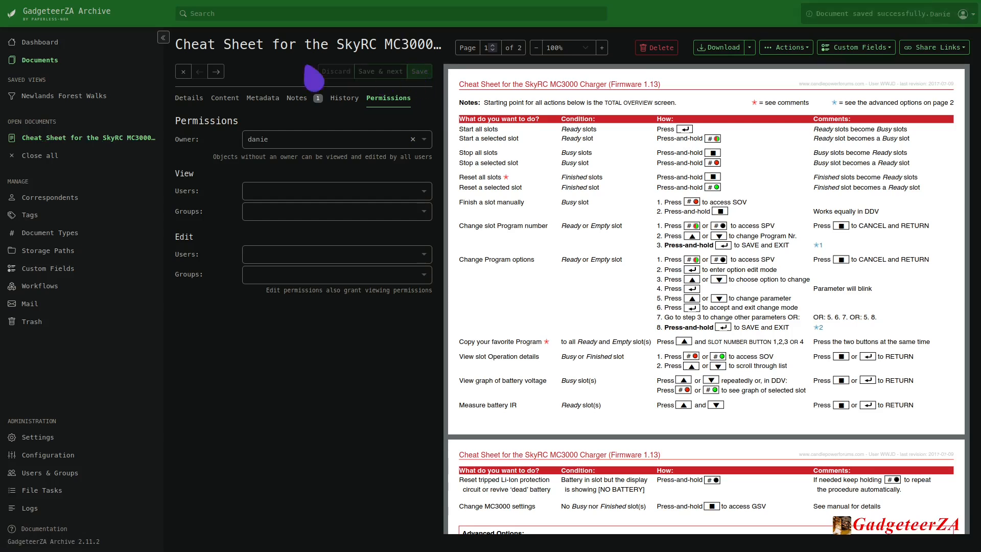
pyautogui.click(32, 64)
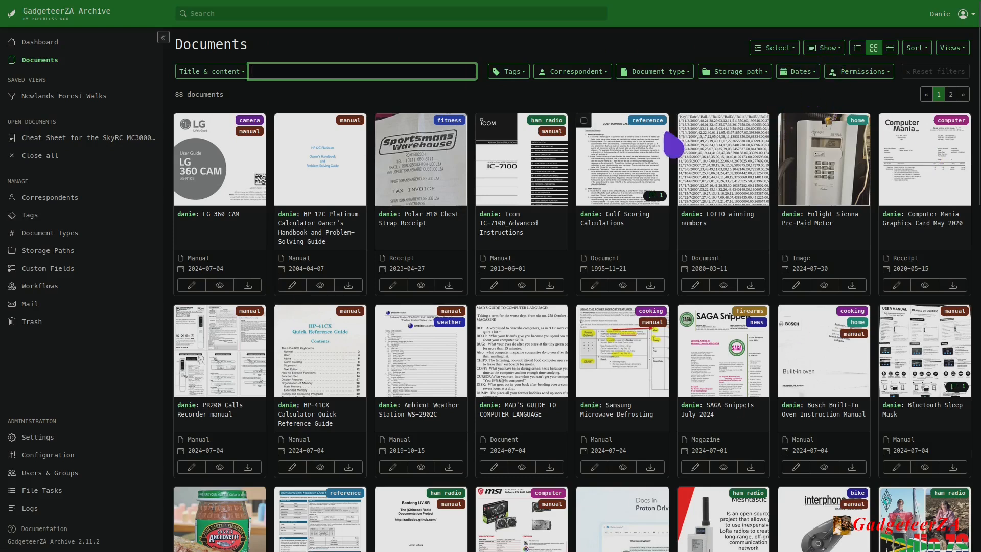
# Review the bulk selection options and the fields that can be shown for the documents.
pyautogui.click(787, 49)
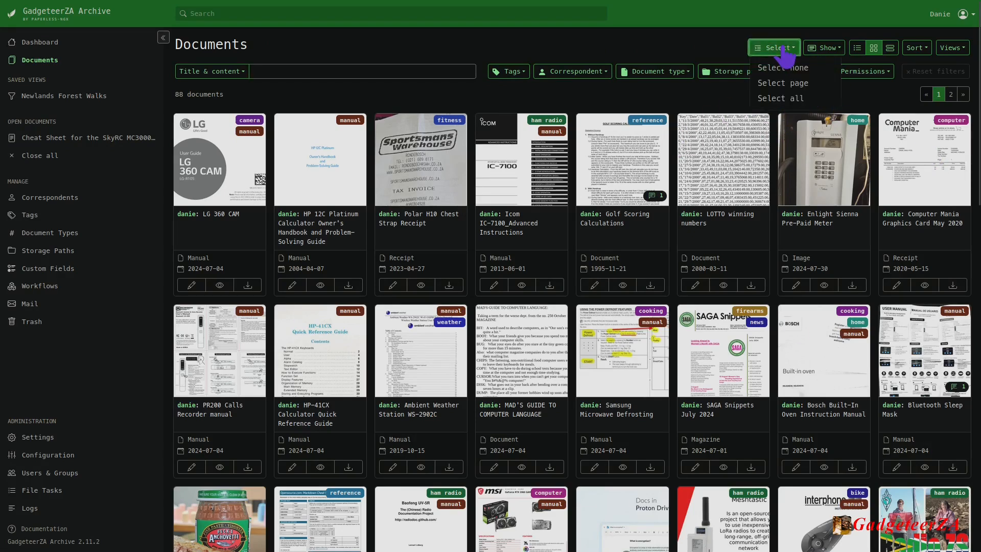
pyautogui.click(778, 64)
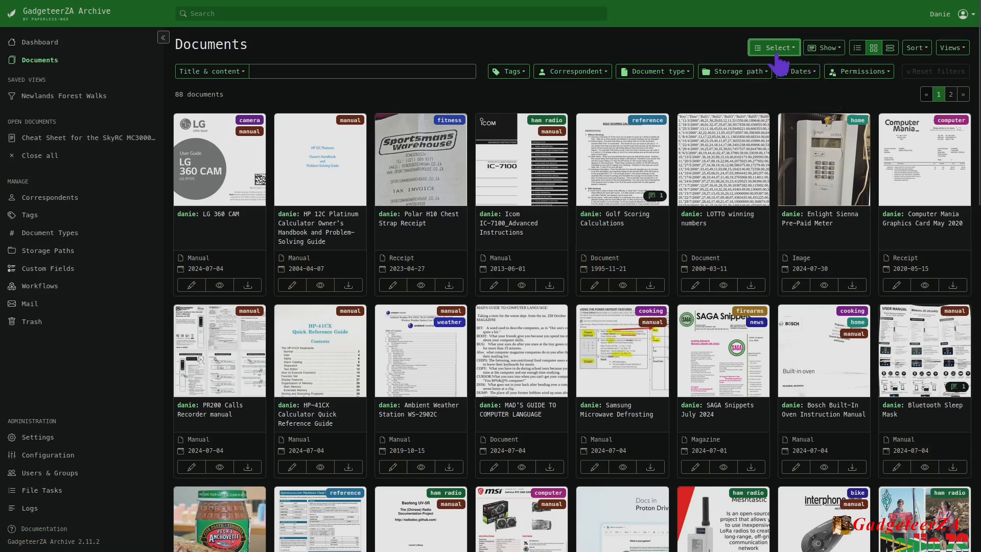
pyautogui.click(829, 49)
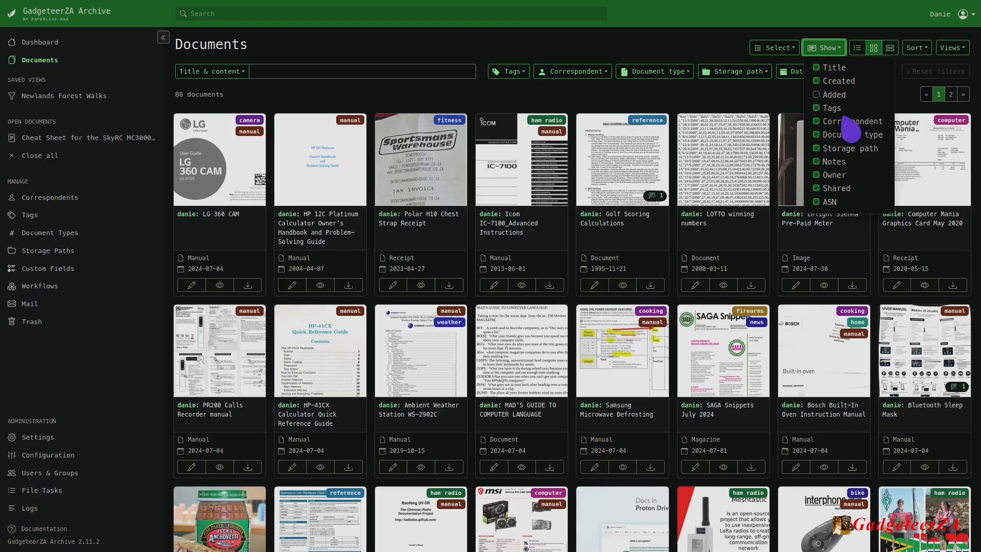
pyautogui.click(765, 105)
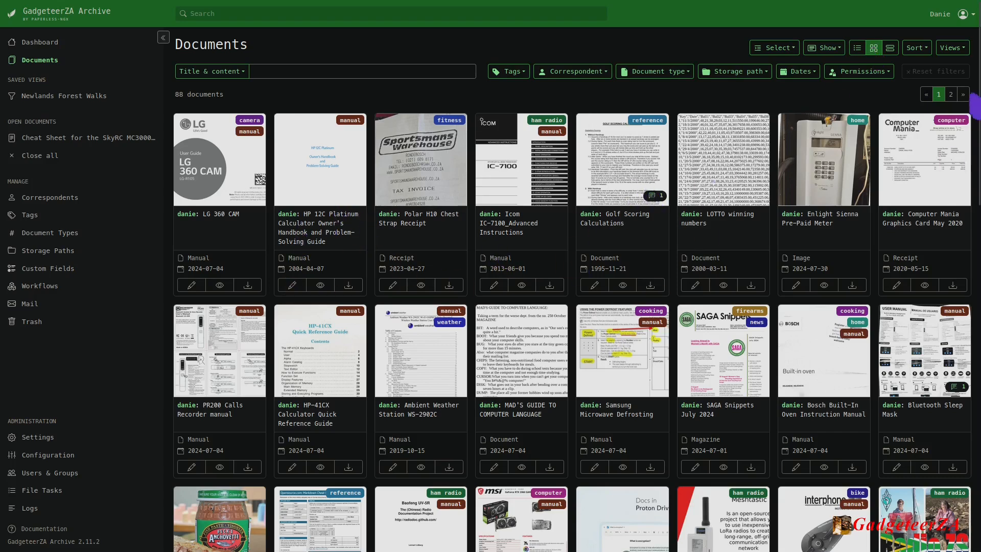
# Compare the documents in the table and large card layouts, and return to the small card layout.
pyautogui.click(859, 48)
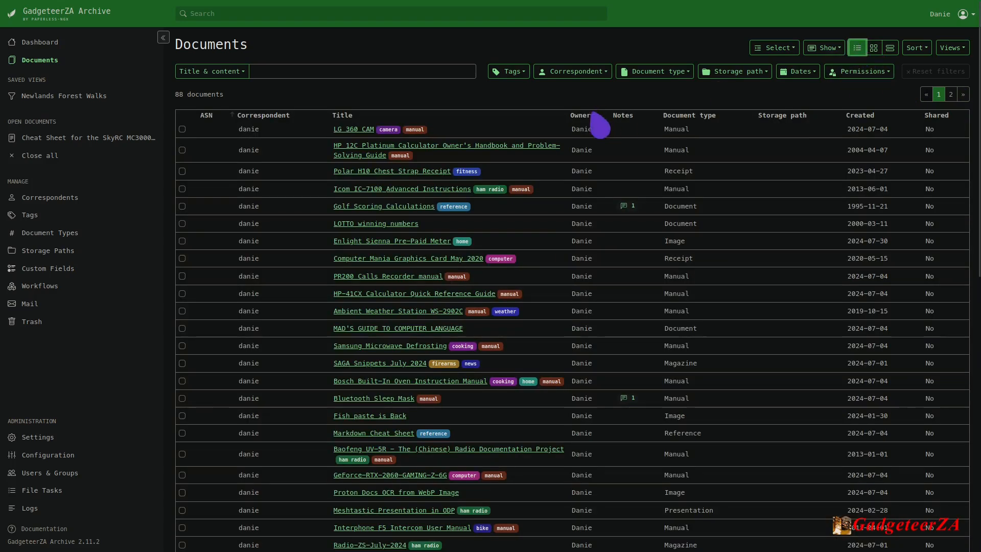
pyautogui.click(890, 49)
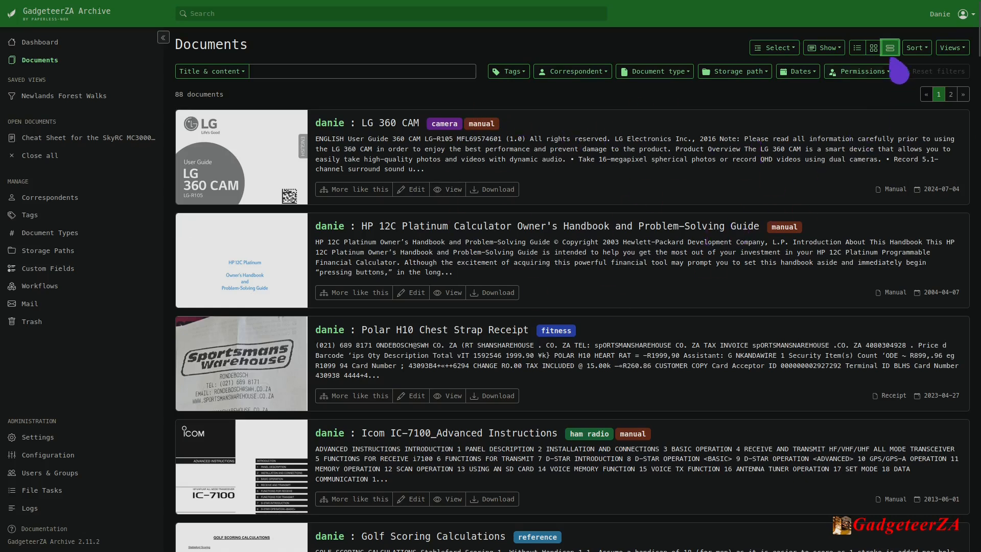
pyautogui.click(874, 48)
# Sort the documents by title.
pyautogui.click(916, 49)
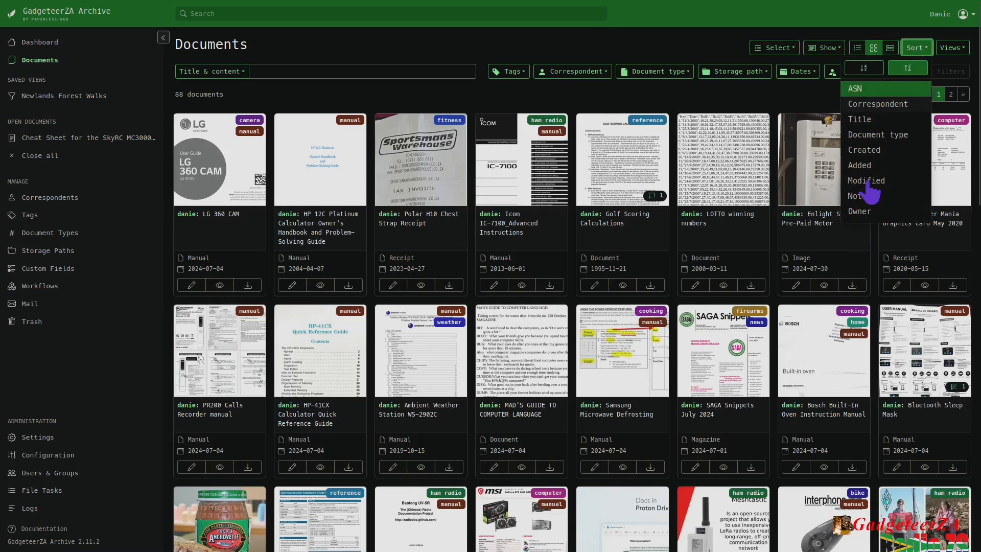
pyautogui.click(869, 120)
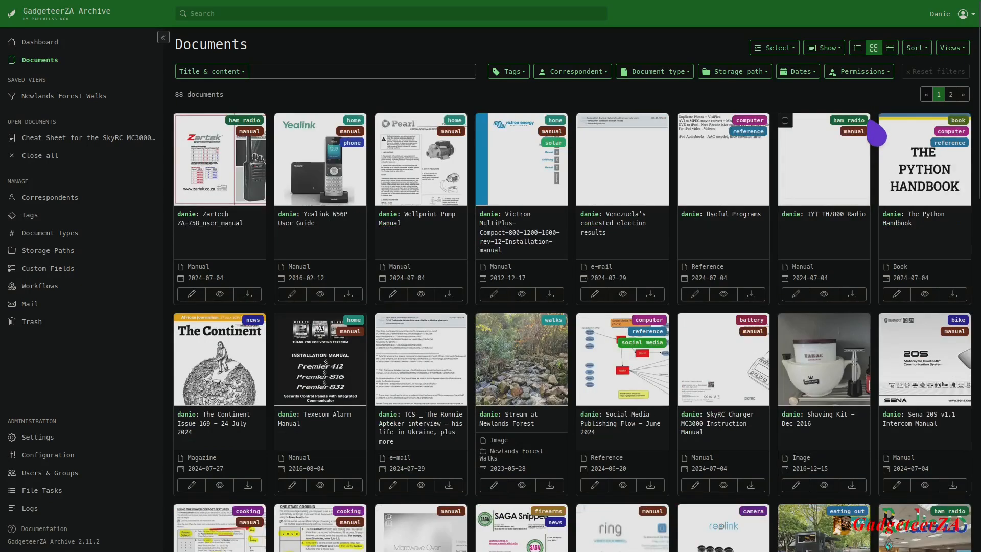
# Sort the documents by date added, and open the saved view Newlands Forest Walks.
pyautogui.click(918, 49)
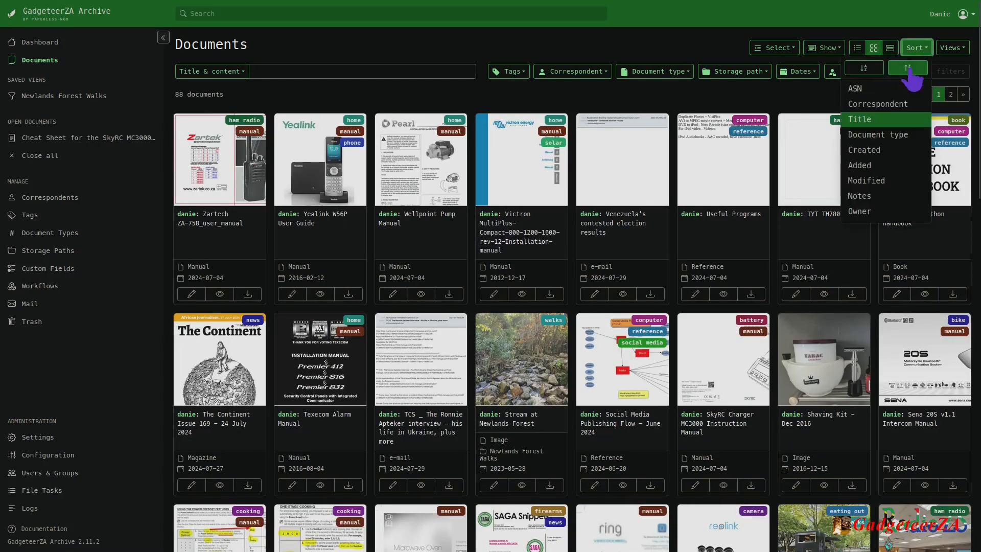
pyautogui.click(871, 165)
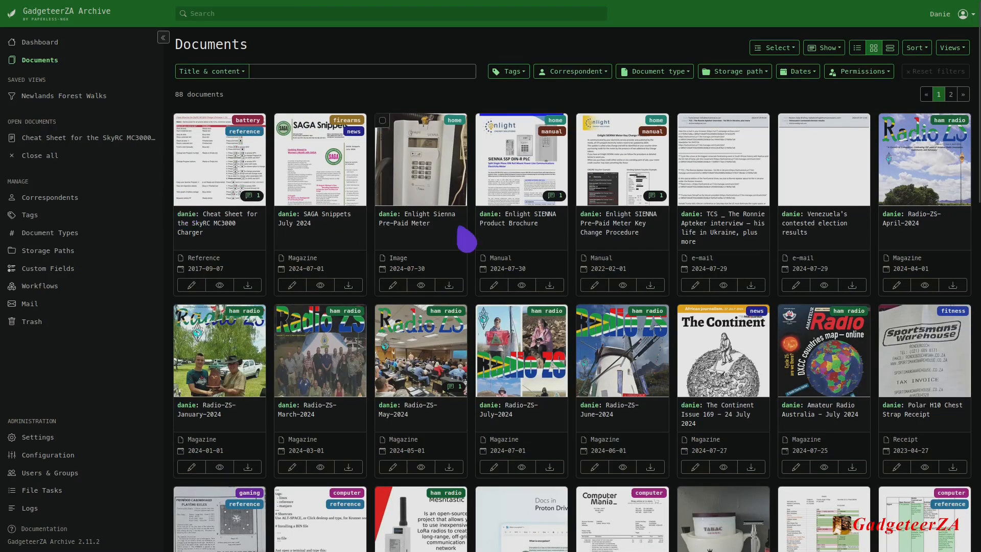
pyautogui.click(960, 49)
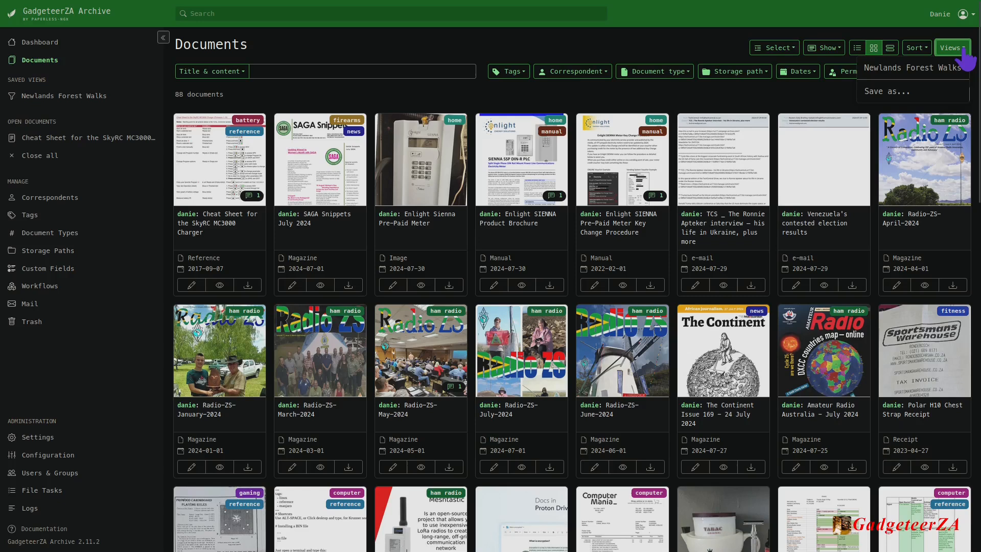
pyautogui.click(894, 81)
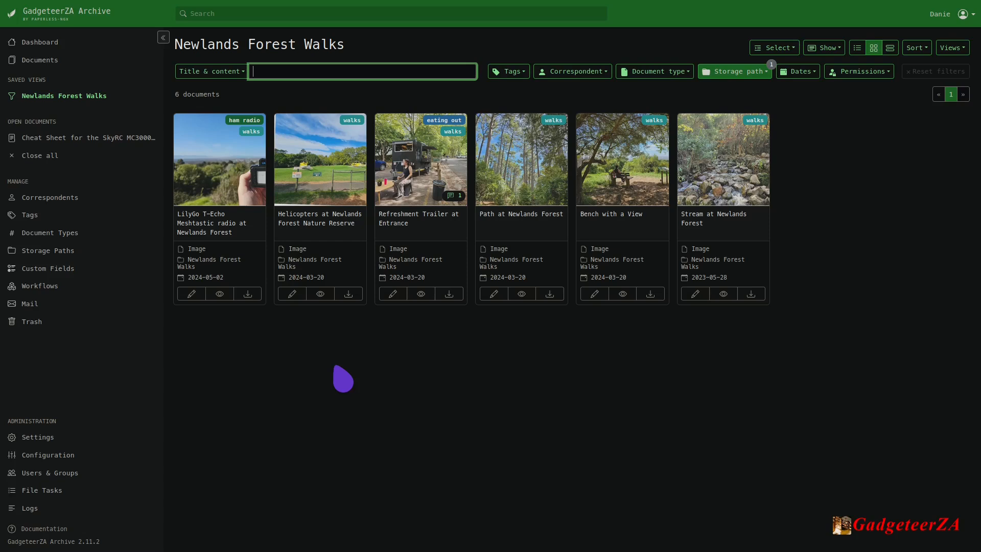
# Preview the LilyGo T-Echo Meshtastic radio photo with its page thumbnails shown, and close the preview.
pyautogui.click(220, 294)
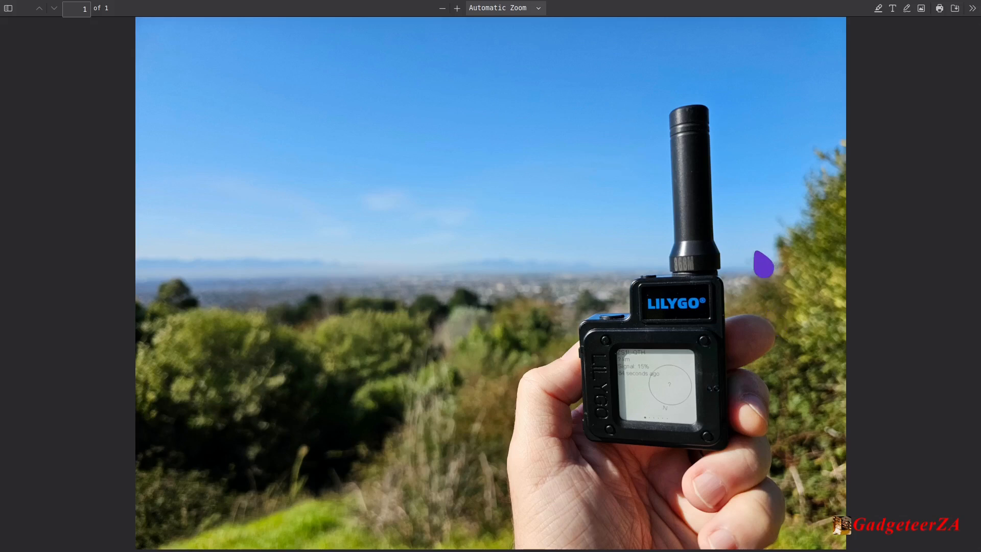
pyautogui.click(9, 8)
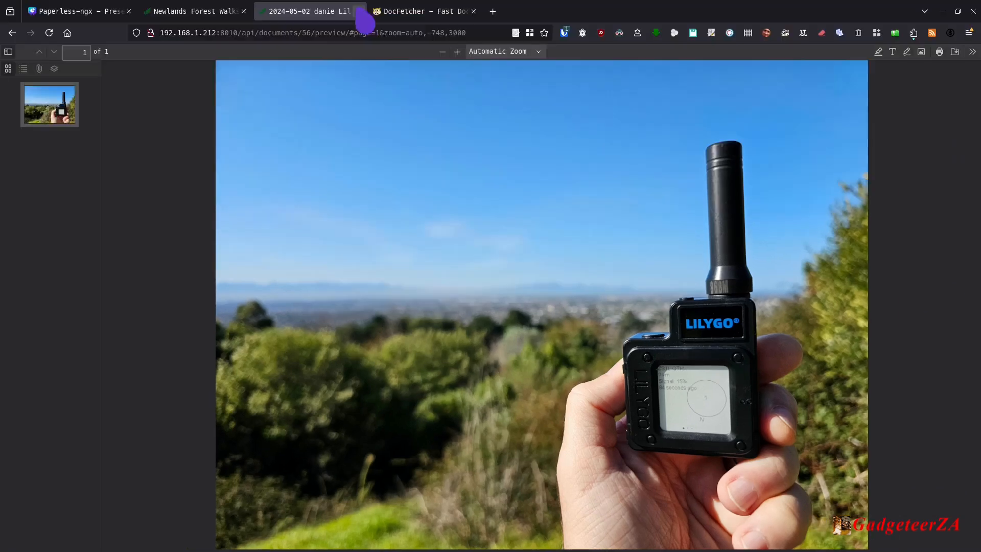
pyautogui.click(360, 10)
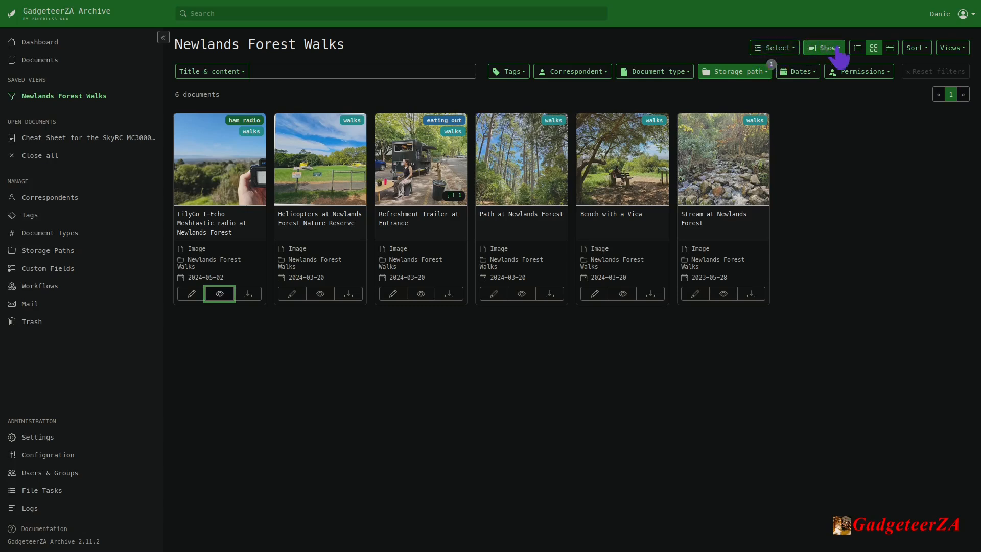
# Check the list of saved views and return to the overview of all documents.
pyautogui.click(960, 47)
pyautogui.click(962, 49)
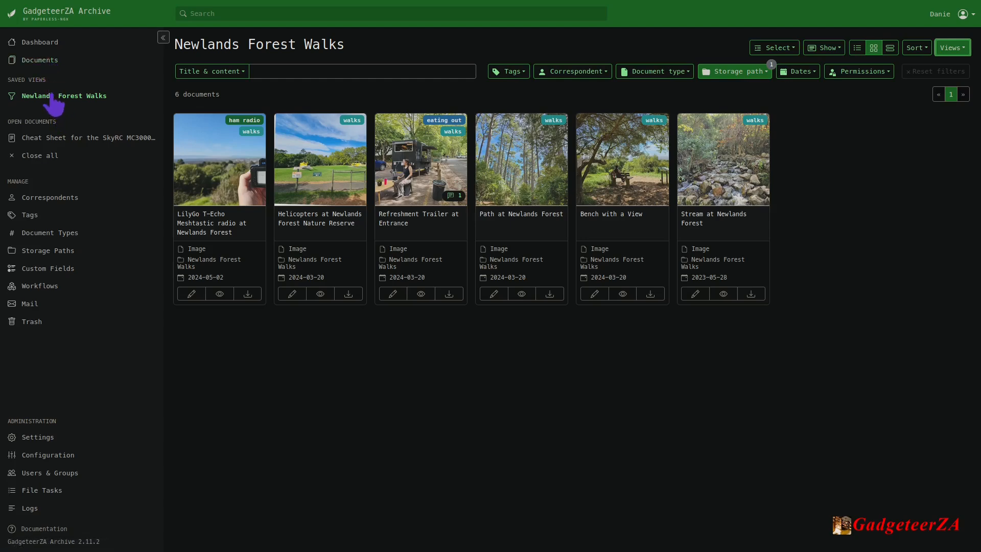
pyautogui.click(38, 61)
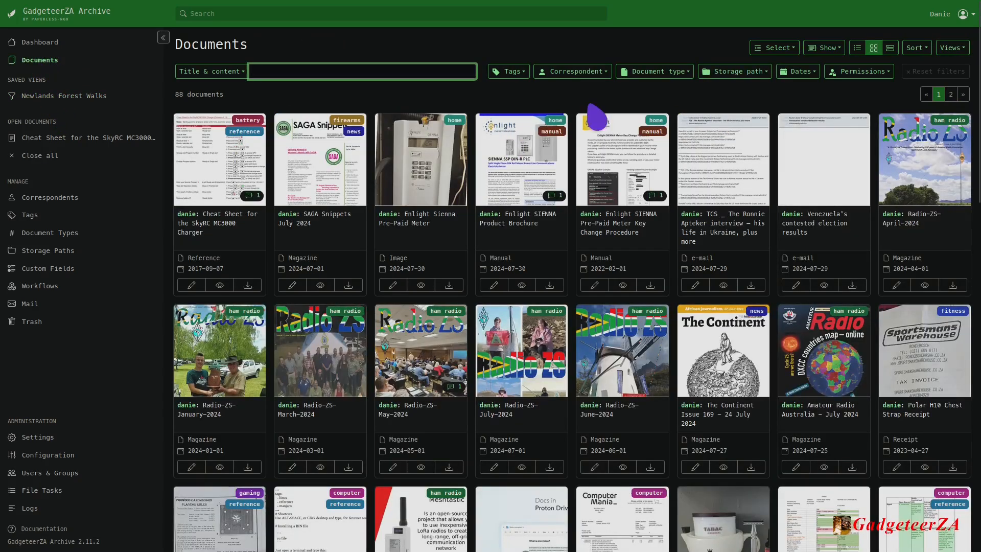
# Review the choices for filtering the documents by tag and by correspondent.
pyautogui.click(524, 75)
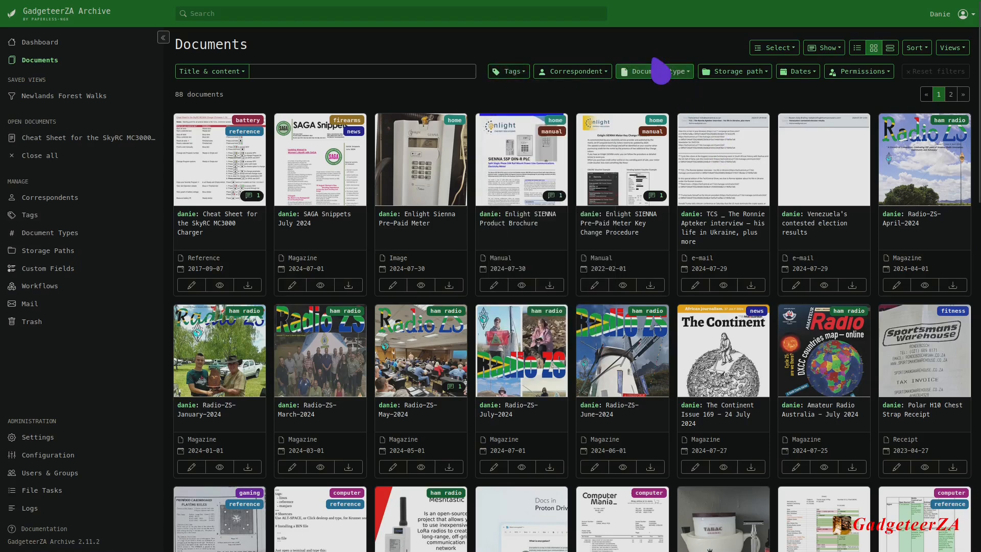
pyautogui.click(572, 72)
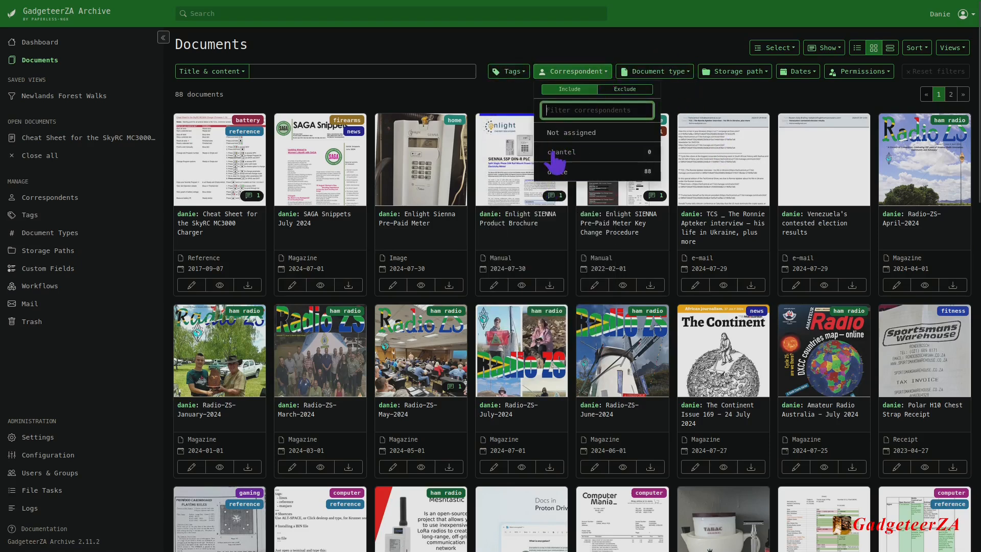
pyautogui.click(707, 107)
# Filter the documents by the document type Book, and reset the filters.
pyautogui.click(657, 72)
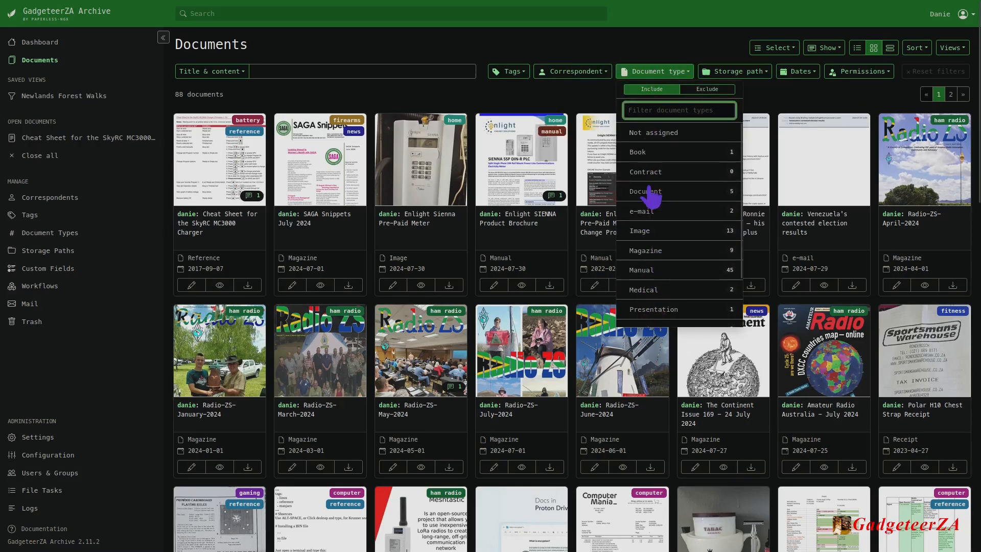
pyautogui.click(640, 151)
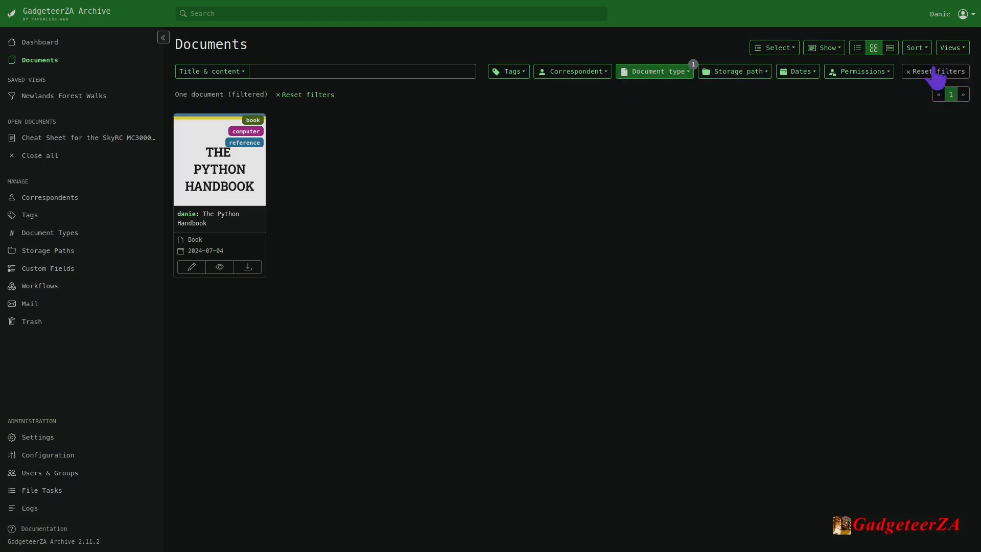
pyautogui.click(920, 74)
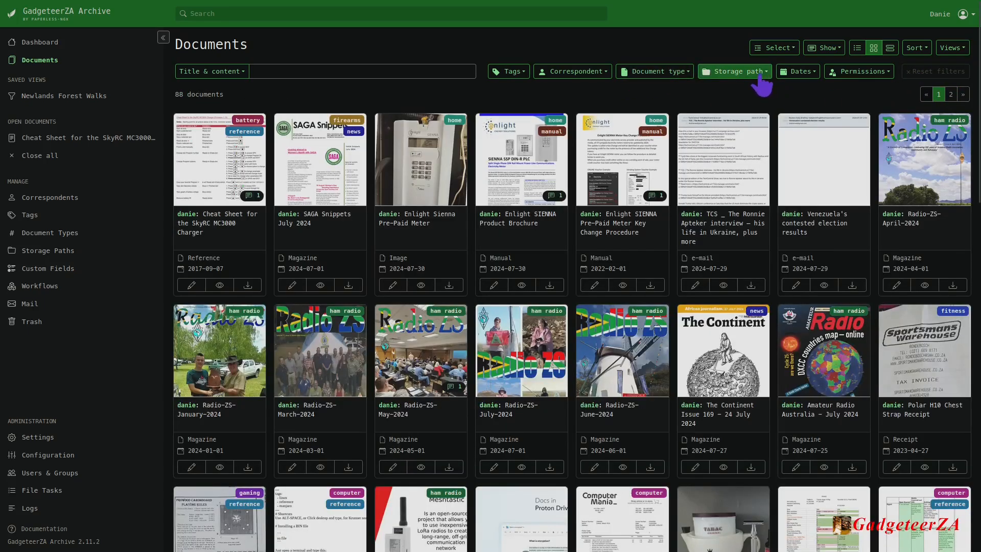
# Review the storage path, date and permission options for filtering the documents.
pyautogui.click(736, 72)
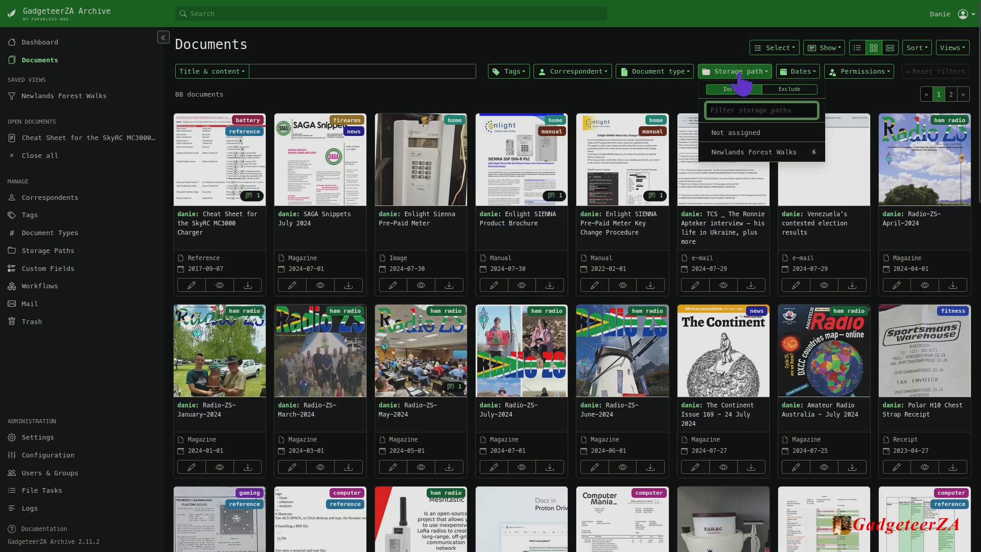
pyautogui.click(768, 74)
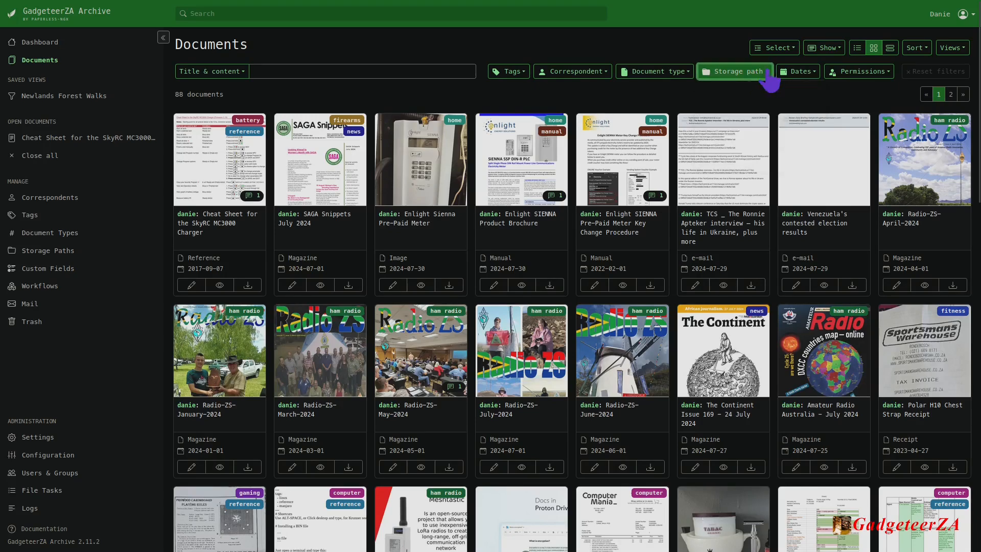
pyautogui.click(799, 73)
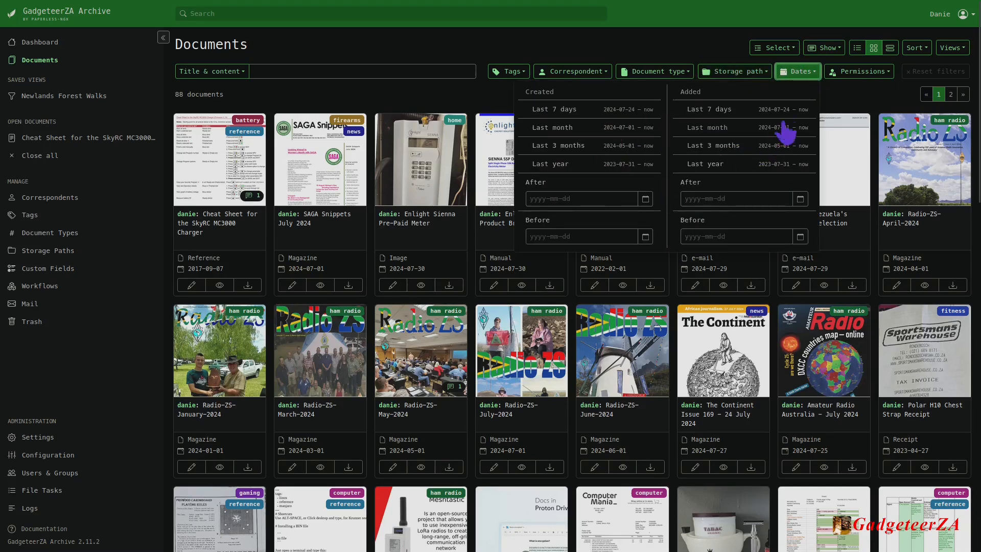
pyautogui.click(857, 73)
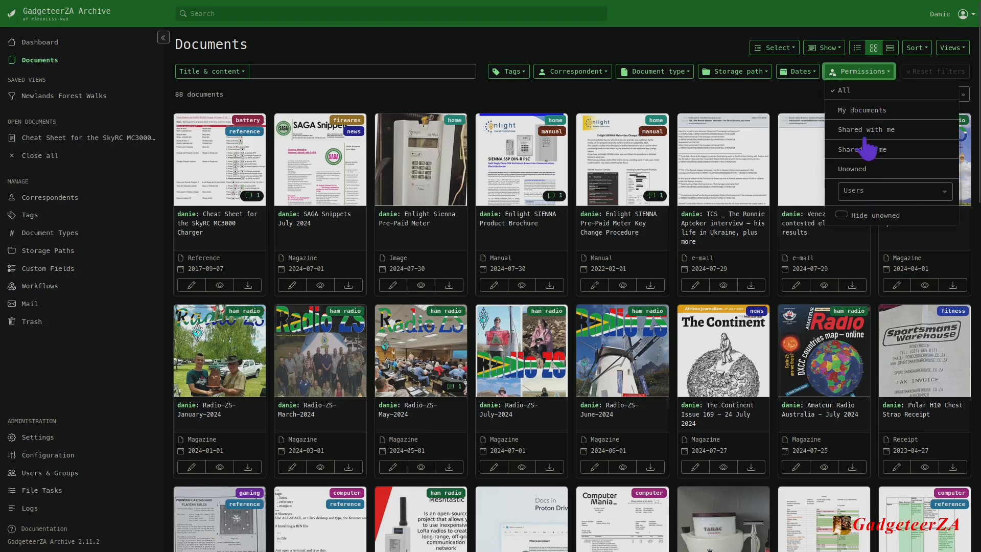
pyautogui.click(812, 99)
pyautogui.click(856, 73)
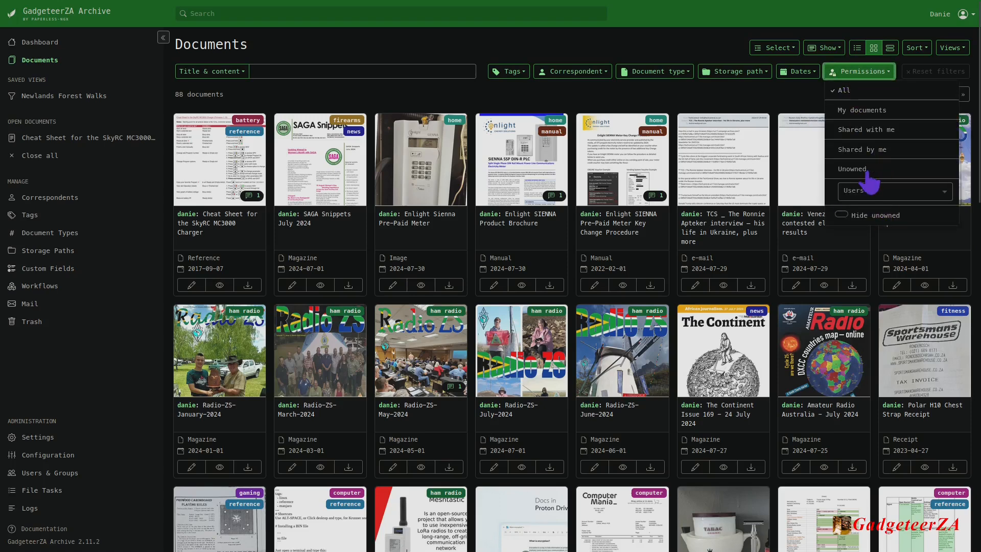
pyautogui.click(810, 102)
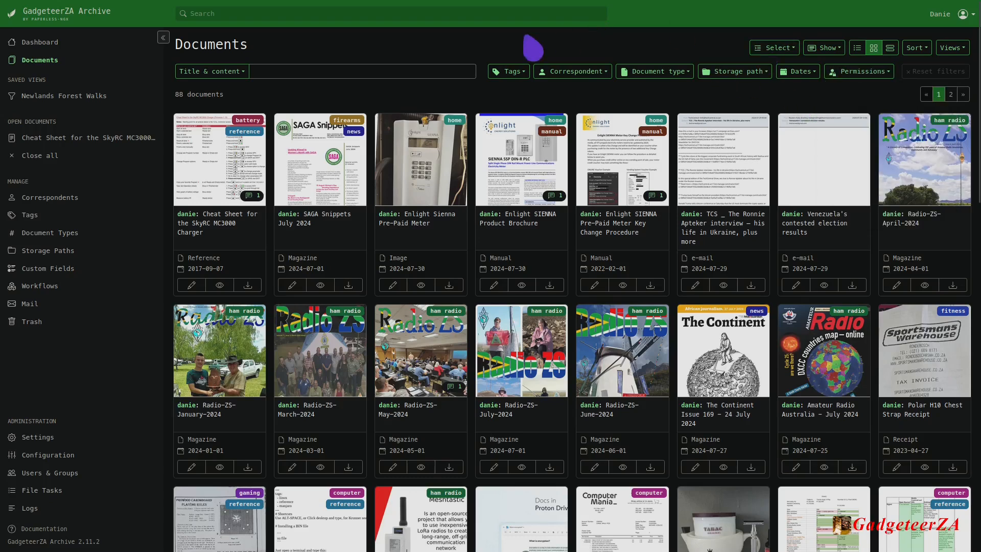
# Search the whole archive from the dashboard for "billionaire" and open The Continent Issue 169 – 24 July 2024.
pyautogui.click(363, 72)
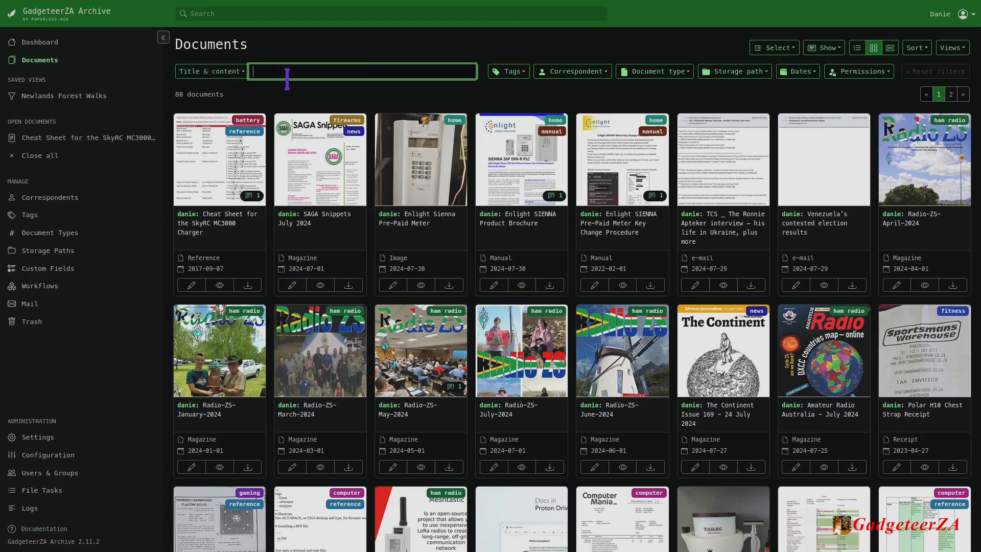
pyautogui.click(40, 42)
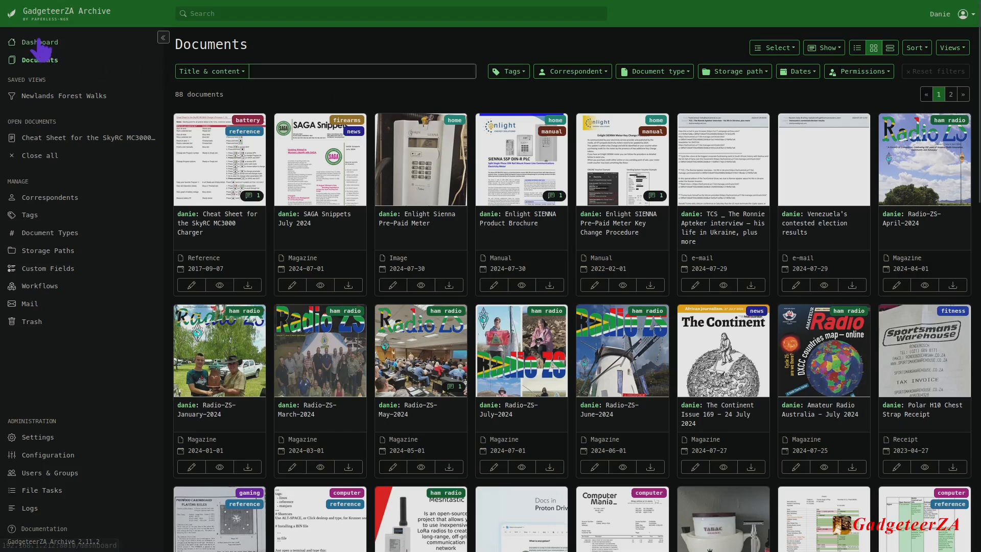
pyautogui.click(267, 12)
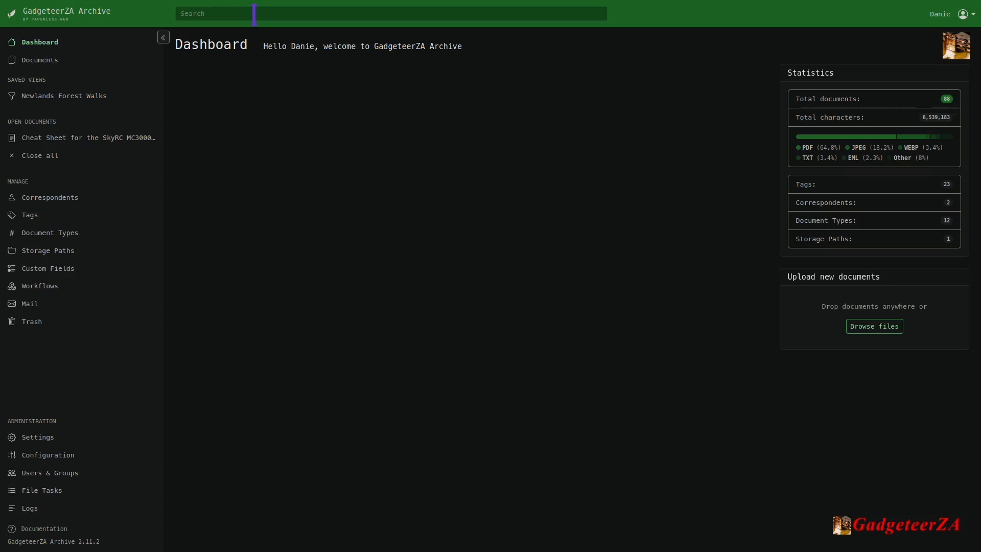
pyautogui.click(254, 14)
pyautogui.write('m')
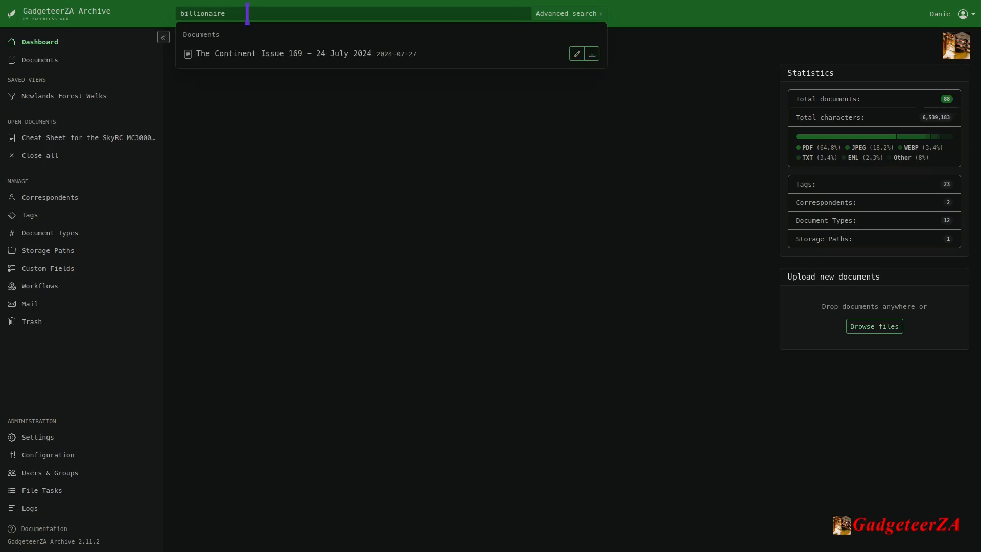
pyautogui.click(262, 56)
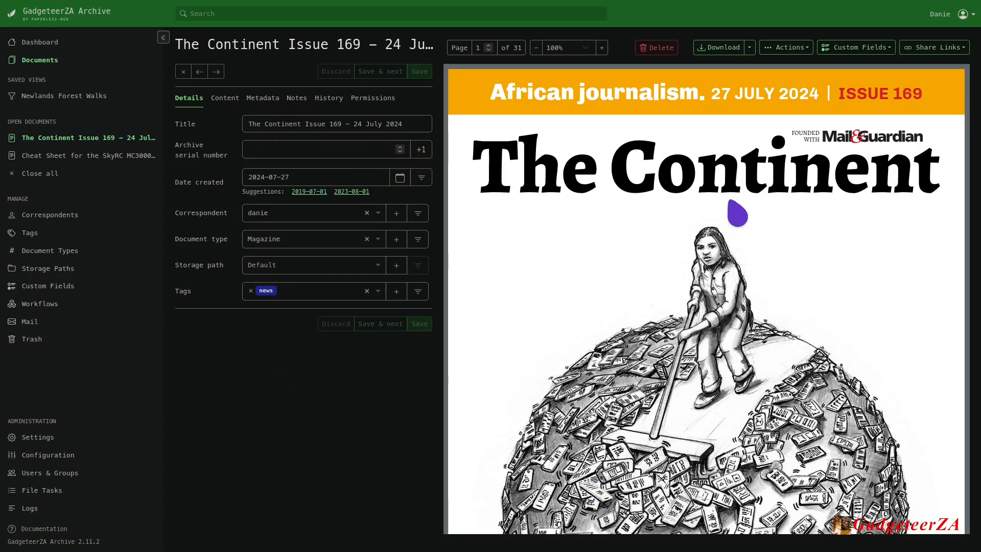
# Filter the documents overview by title and content for "billionaire" and show it in the large card layout.
pyautogui.click(44, 62)
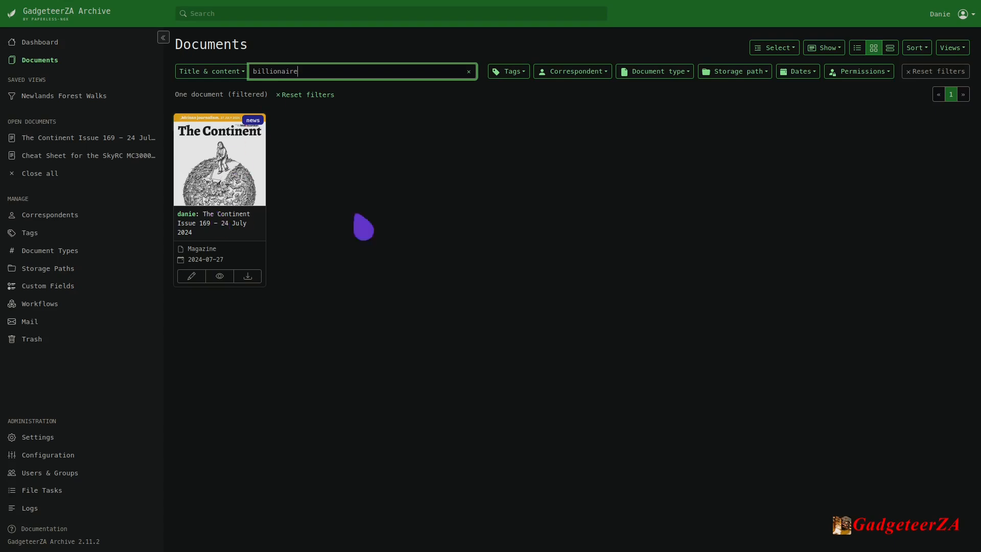
pyautogui.click(891, 49)
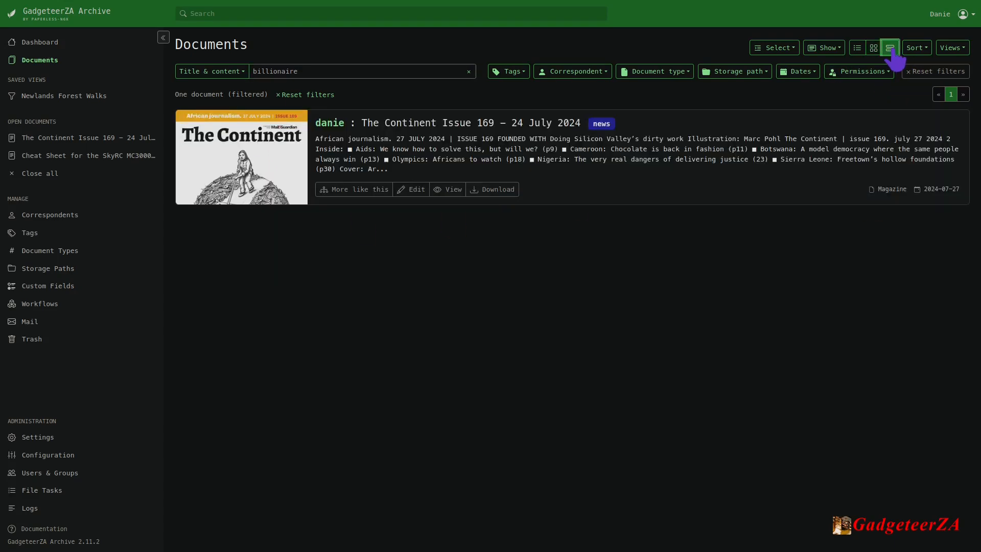
# Replace the title and content filter term with "computer" and browse the matching documents.
pyautogui.doubleClick(306, 70)
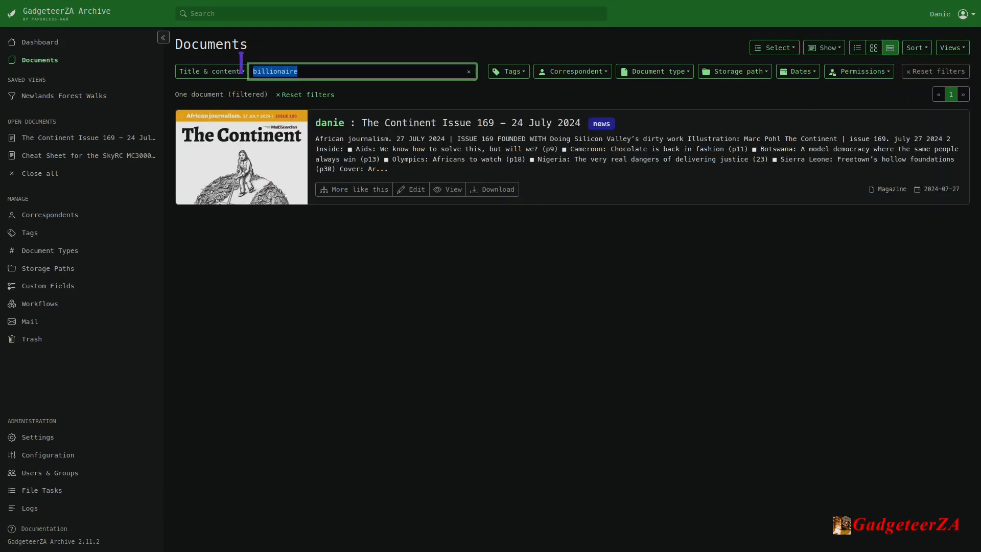
pyautogui.write('computer')
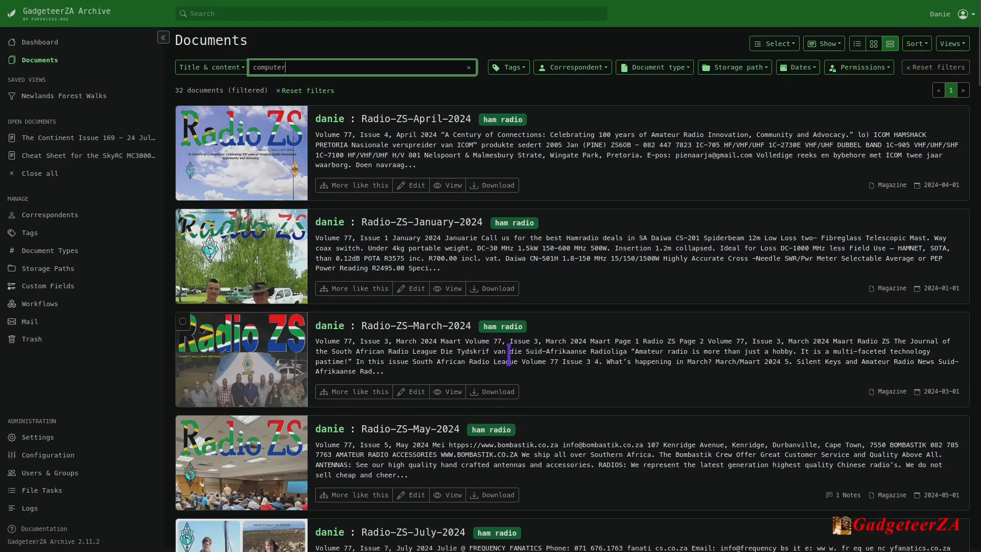
pyautogui.scroll(-8, 565, 356)
pyautogui.scroll(-3, 580, 352)
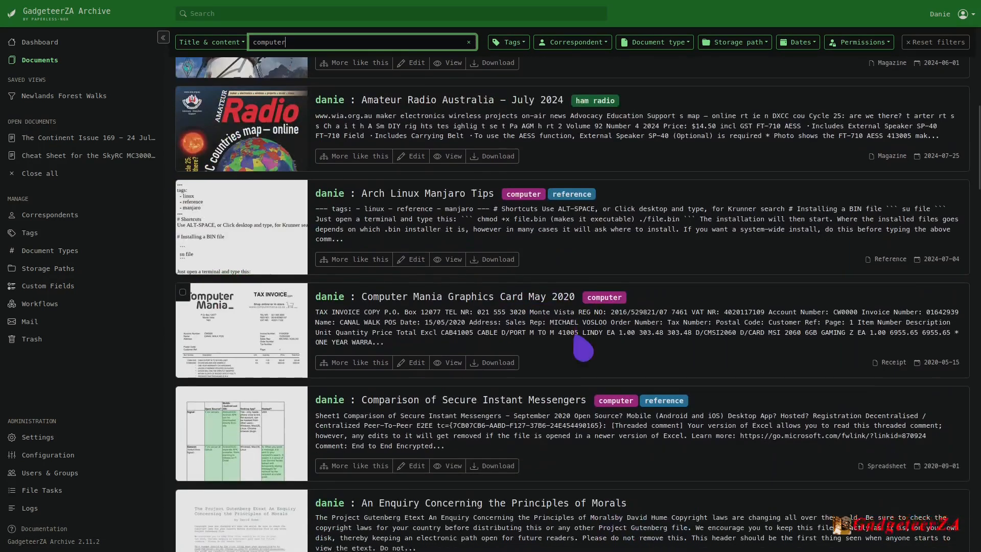
# Switch the text filter for "computer" from title and content to Advanced search, and examine the matches in the documents.
pyautogui.click(241, 45)
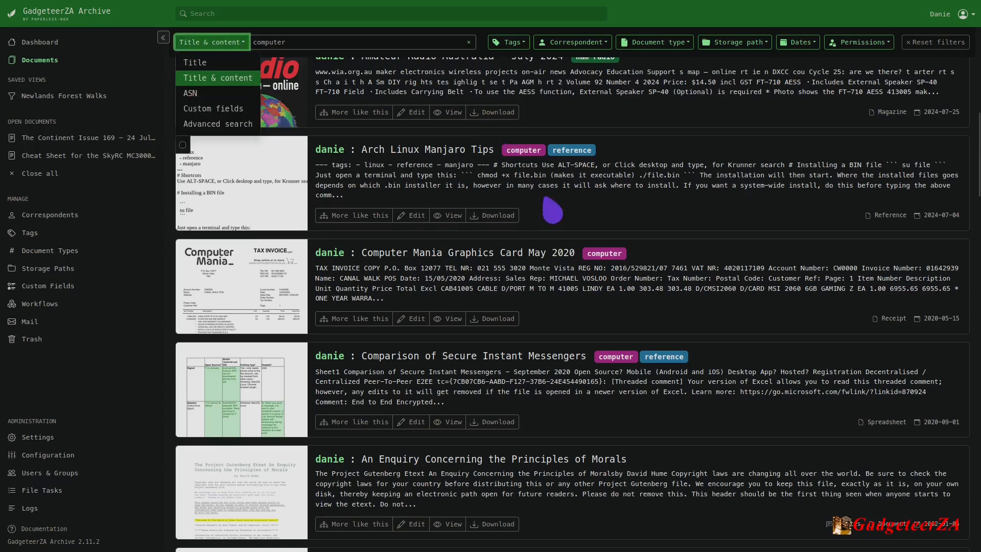
pyautogui.click(635, 226)
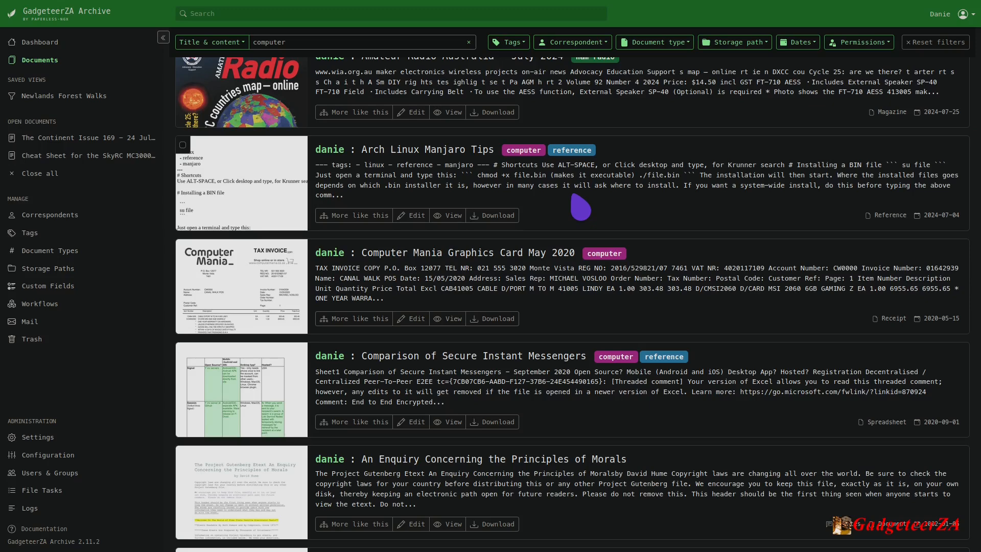
pyautogui.click(232, 45)
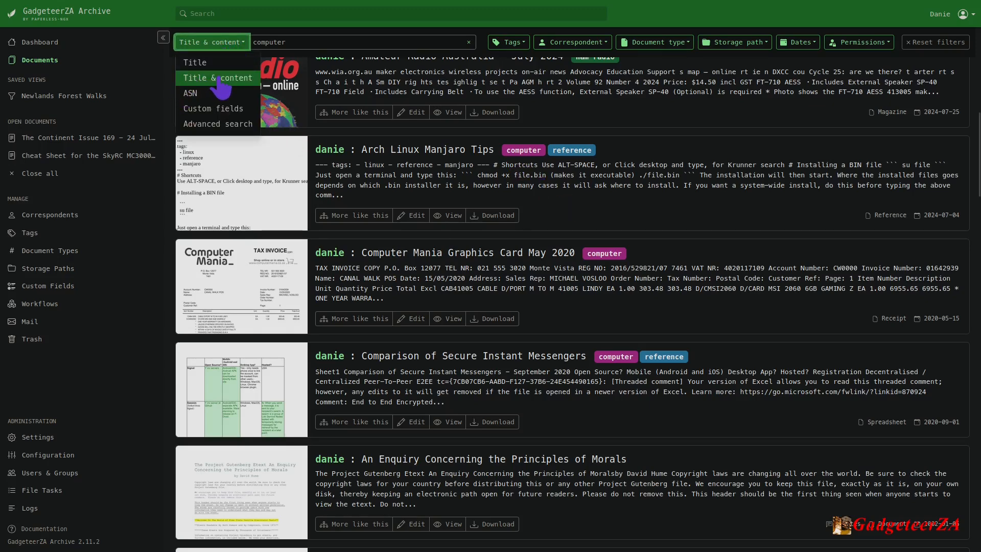
pyautogui.click(215, 124)
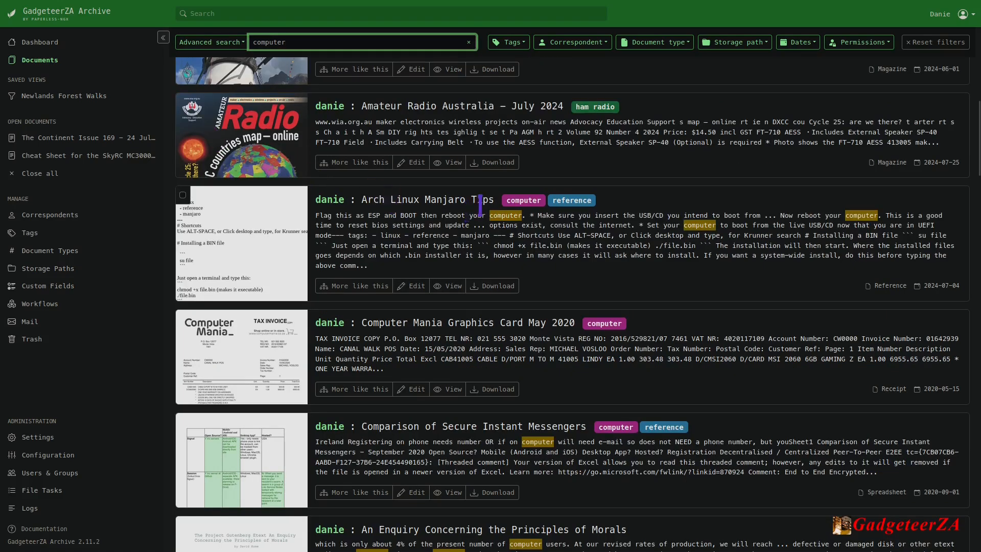
pyautogui.scroll(8, 481, 210)
pyautogui.scroll(5, 554, 199)
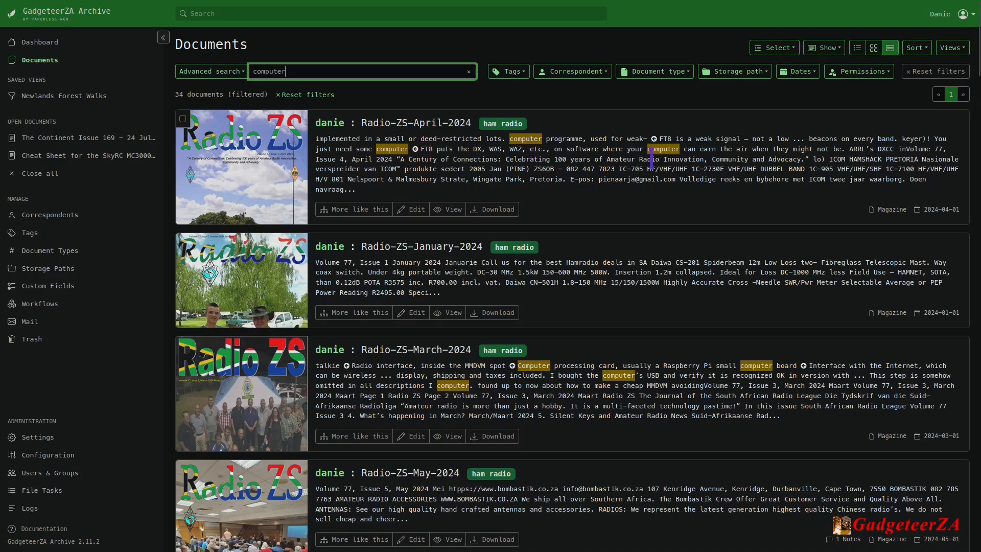
# Look through the highlighted "computer" matches in the advanced search results, down to the Google Services Cheat Sheet.
pyautogui.scroll(-3, 529, 243)
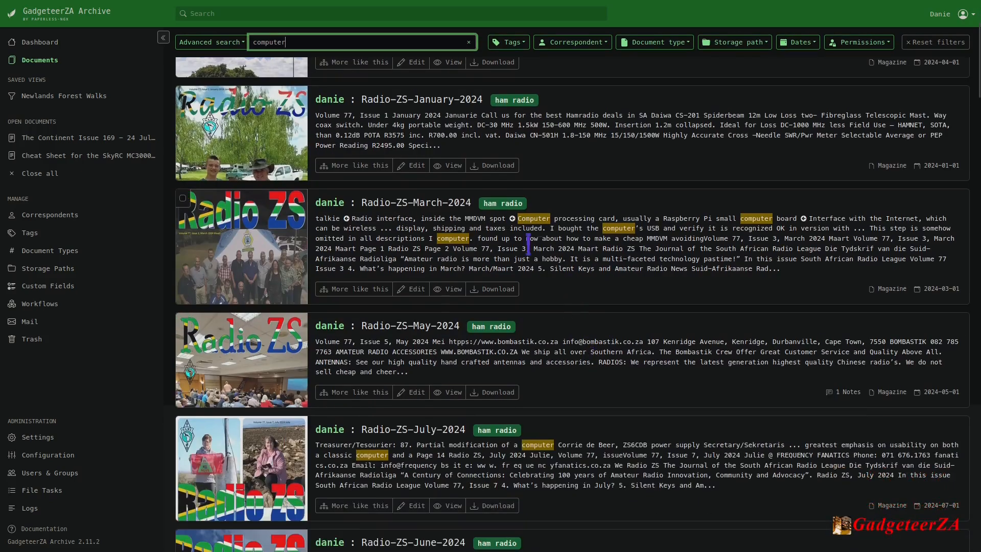
pyautogui.scroll(-10, 672, 227)
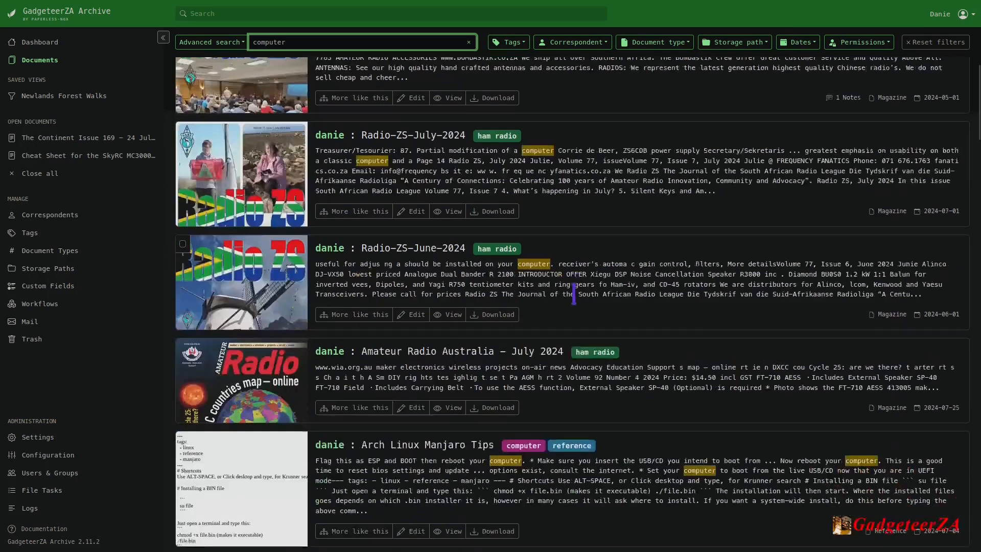
pyautogui.scroll(-3, 644, 321)
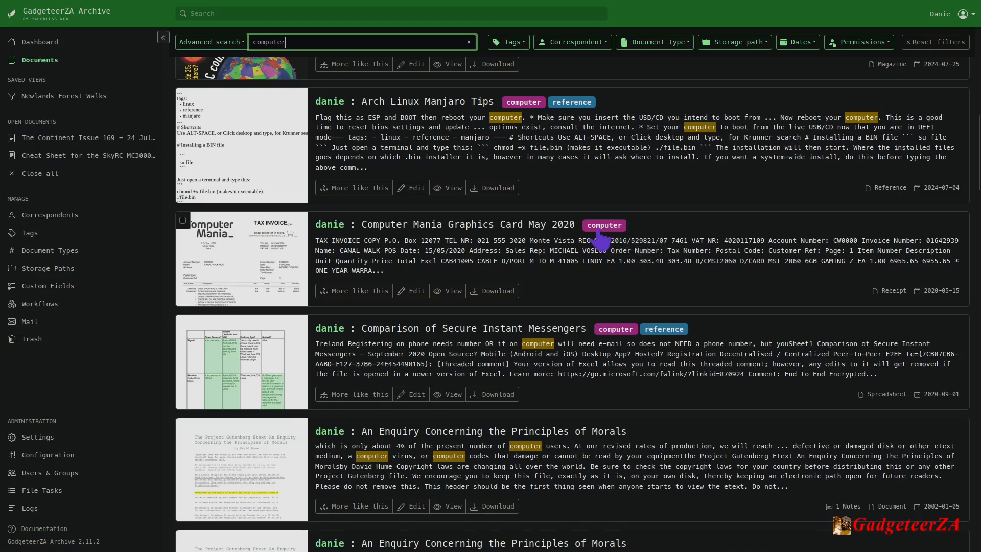
pyautogui.scroll(-3, 603, 240)
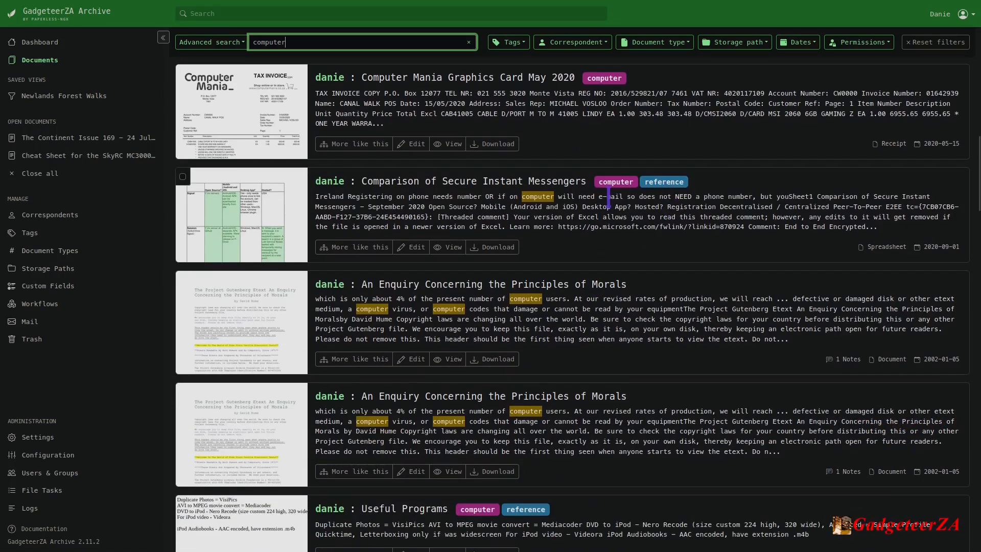
pyautogui.scroll(-2, 460, 207)
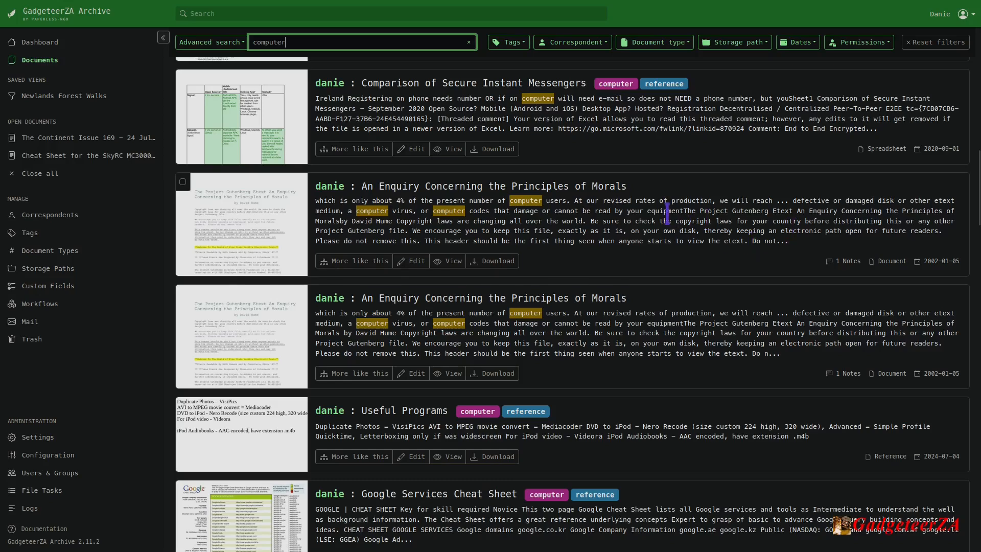
pyautogui.scroll(-1, 596, 346)
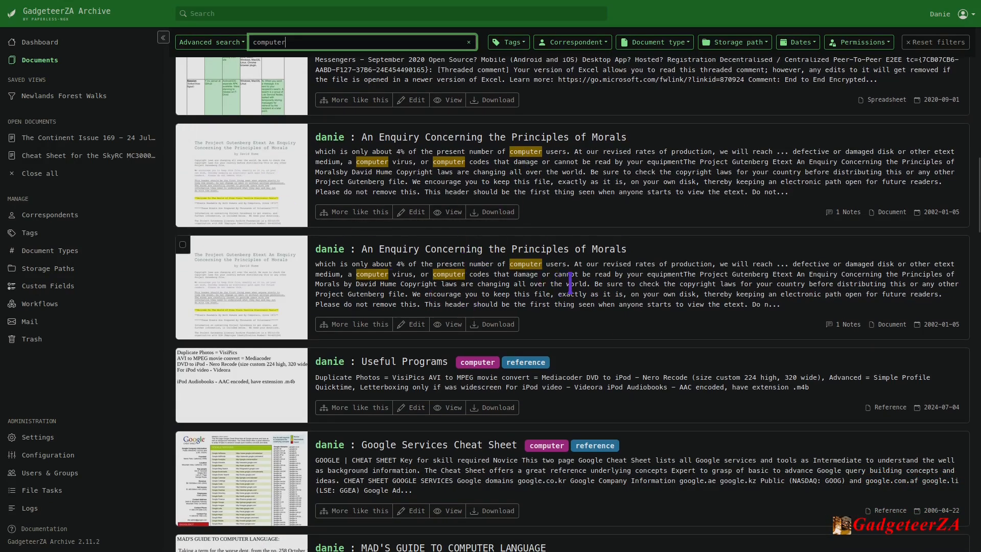
pyautogui.scroll(15, 570, 283)
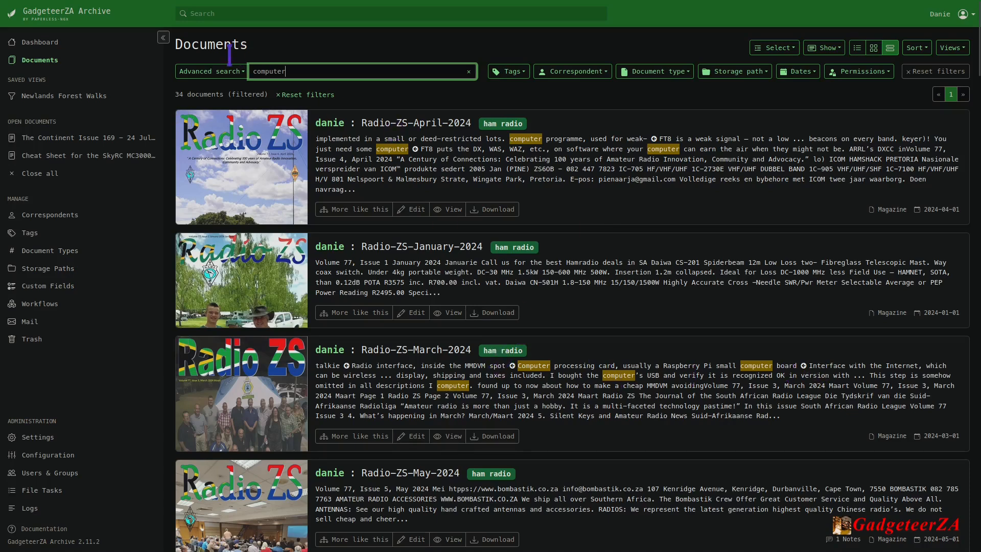
# Narrow the advanced search query to "computer AND april".
pyautogui.click(211, 71)
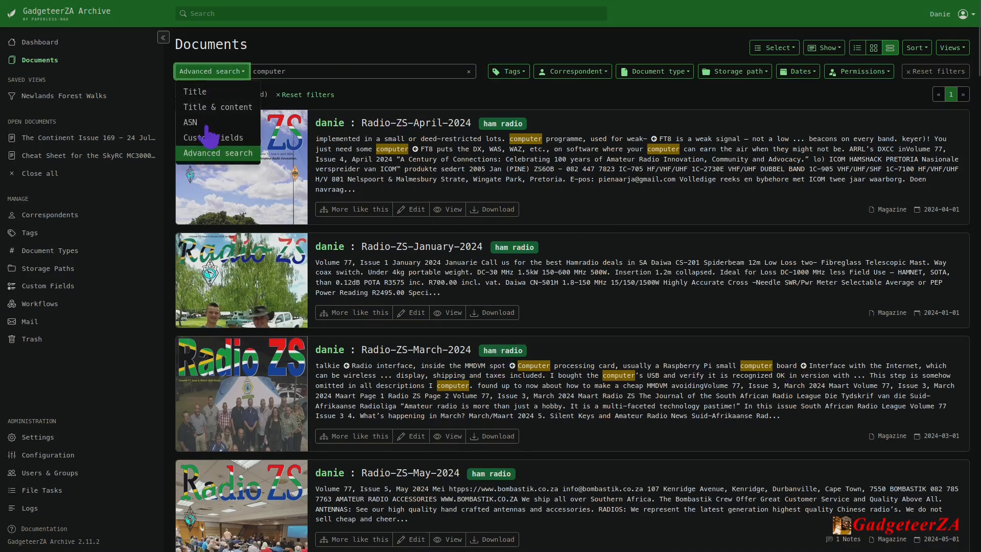
pyautogui.click(327, 71)
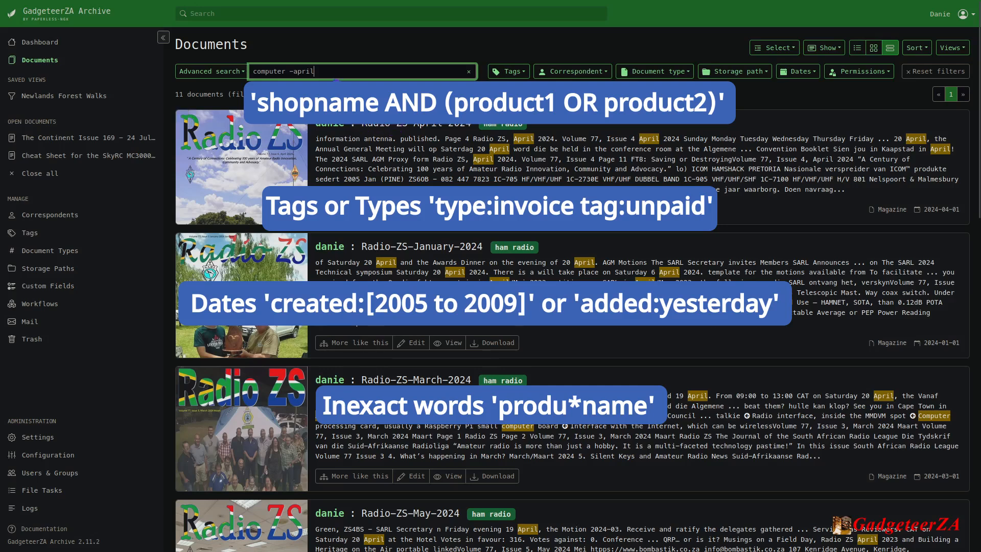
pyautogui.click(290, 70)
pyautogui.write('ANd')
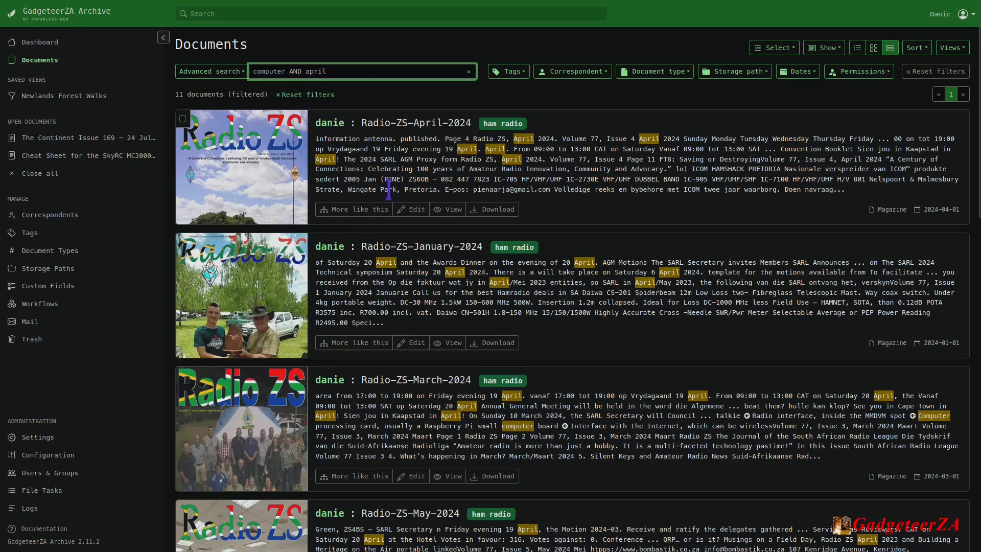
# Close all open documents and show the filtered documents in the small card layout.
pyautogui.click(53, 171)
pyautogui.click(52, 60)
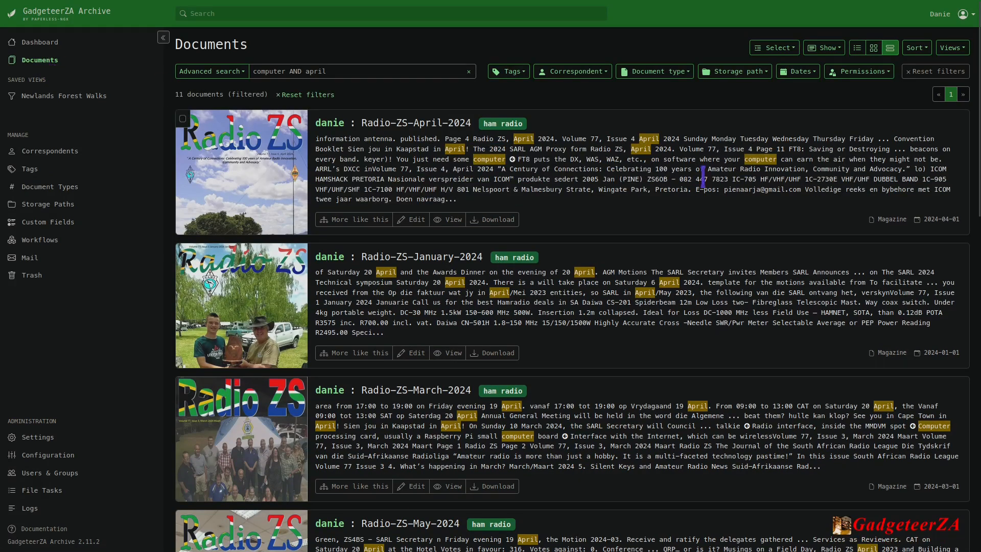
pyautogui.click(874, 47)
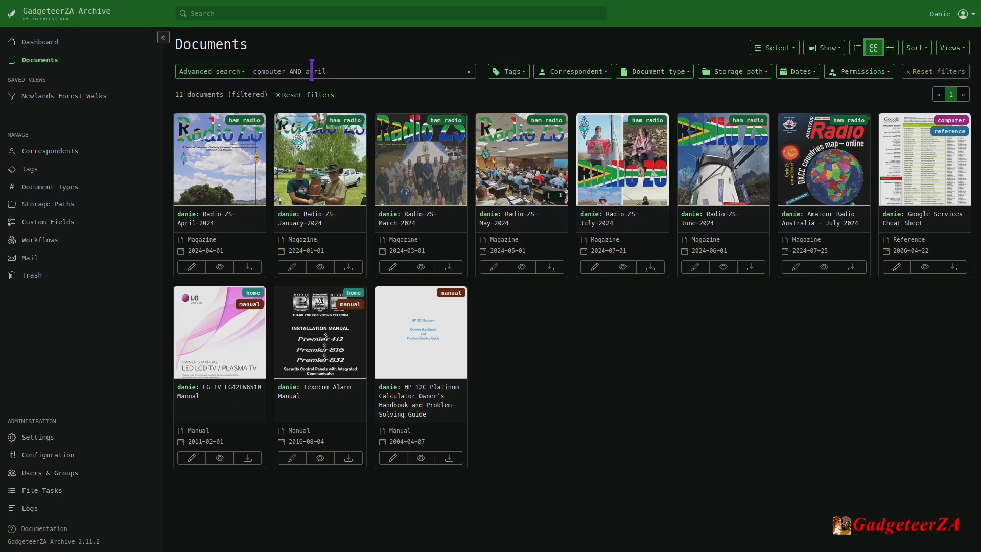
# Reset the search filters and show only documents of type e-mail.
pyautogui.click(935, 79)
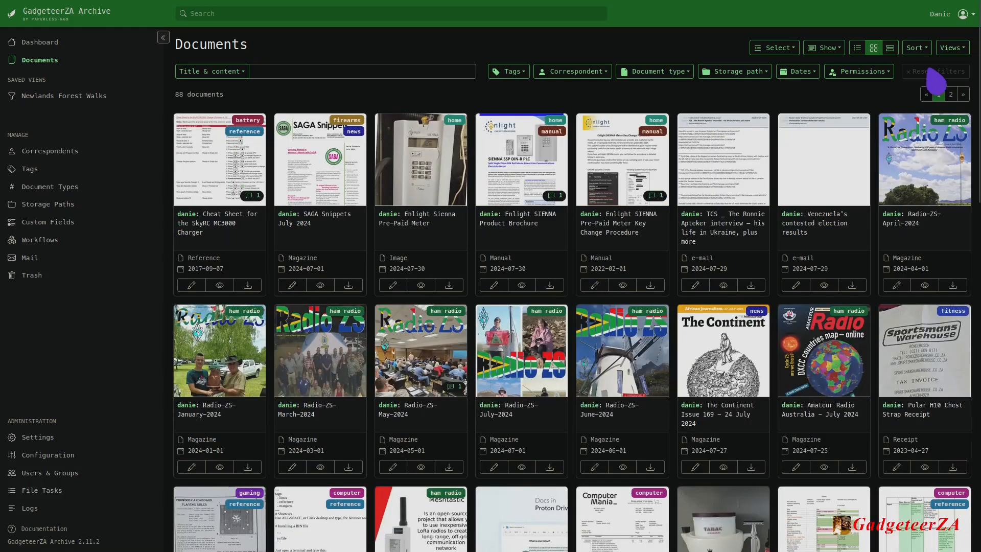
pyautogui.scroll(-1, 659, 441)
pyautogui.scroll(1, 654, 314)
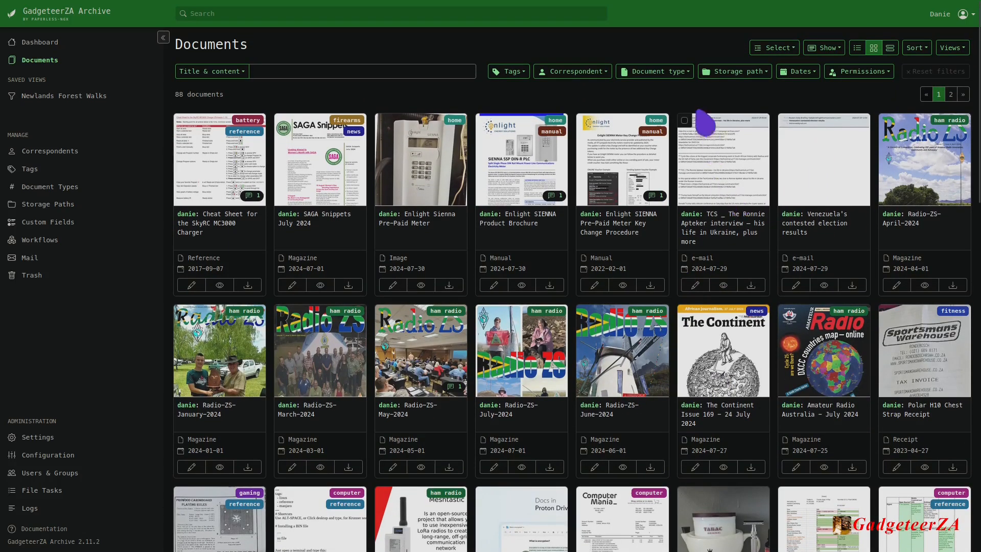
pyautogui.click(685, 75)
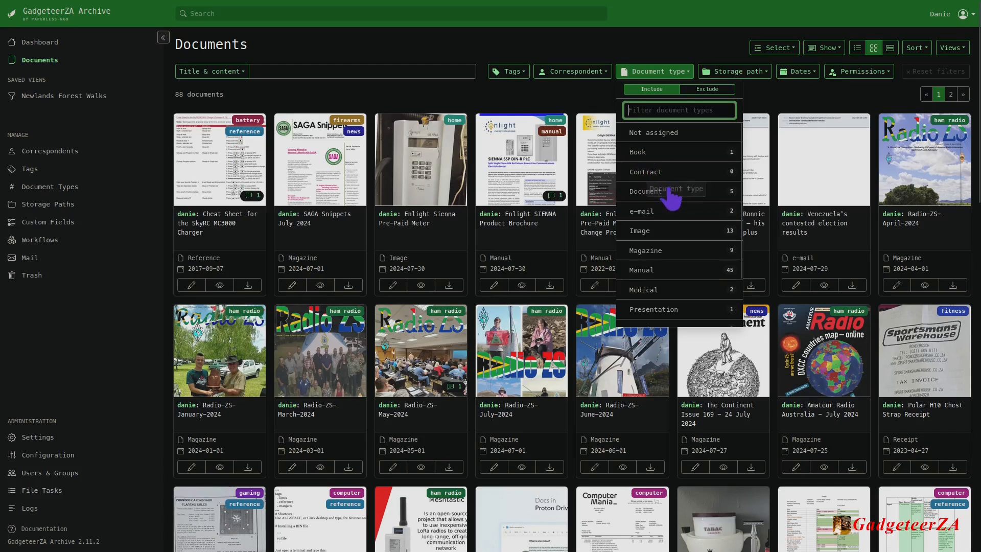
pyautogui.click(654, 214)
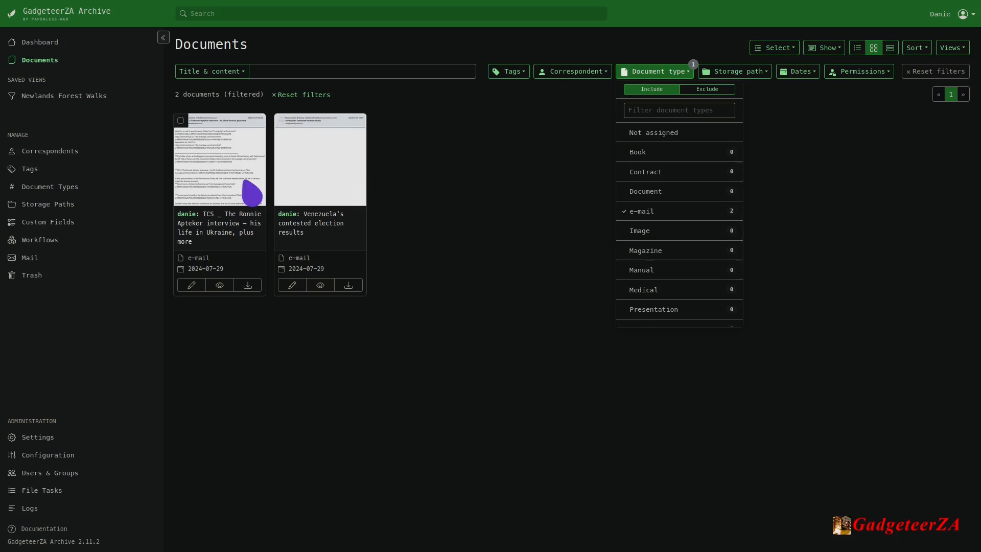
# Select the TCS newsletter e-mail, open its full preview and read through its pages.
pyautogui.click(236, 173)
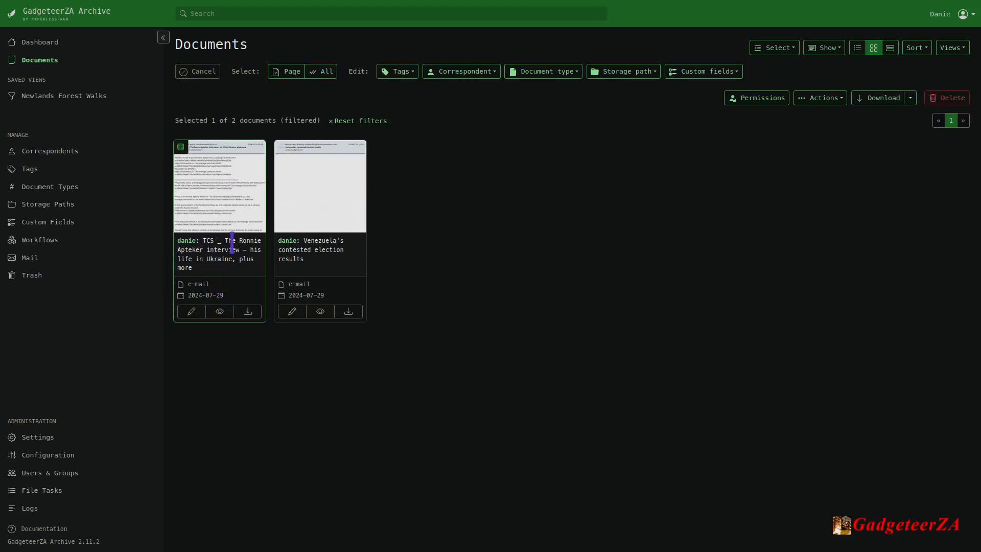
pyautogui.click(220, 312)
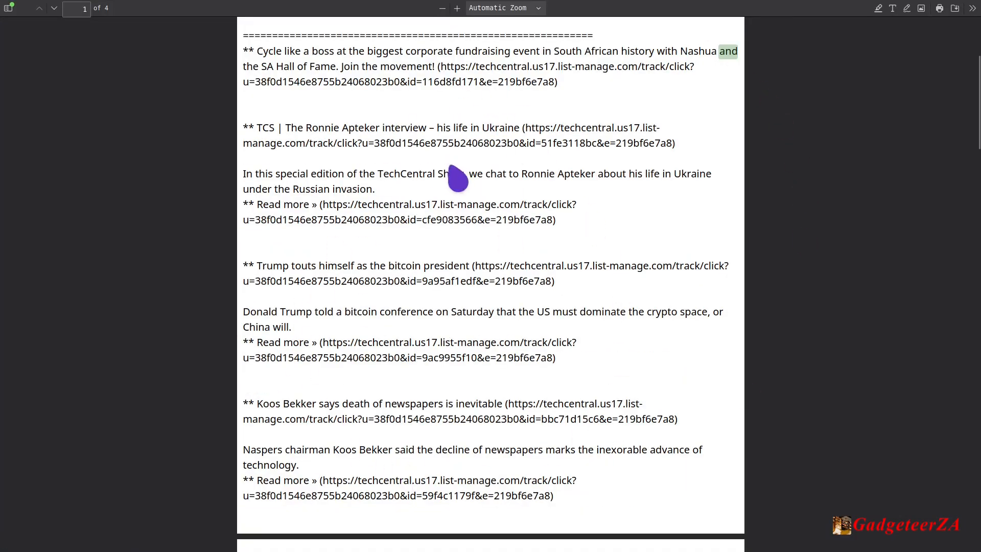
pyautogui.scroll(-10, 455, 174)
pyautogui.scroll(-12, 447, 180)
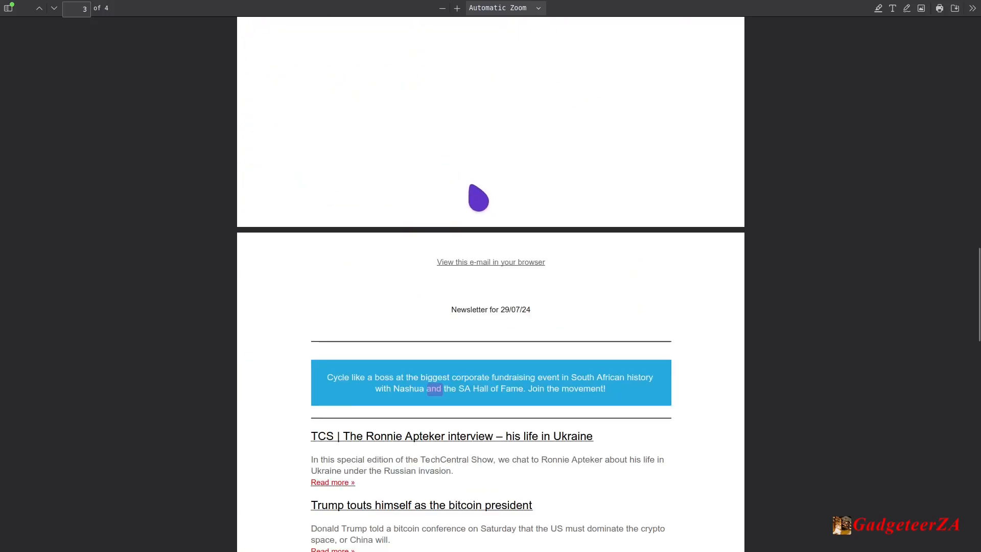
pyautogui.scroll(-15, 432, 189)
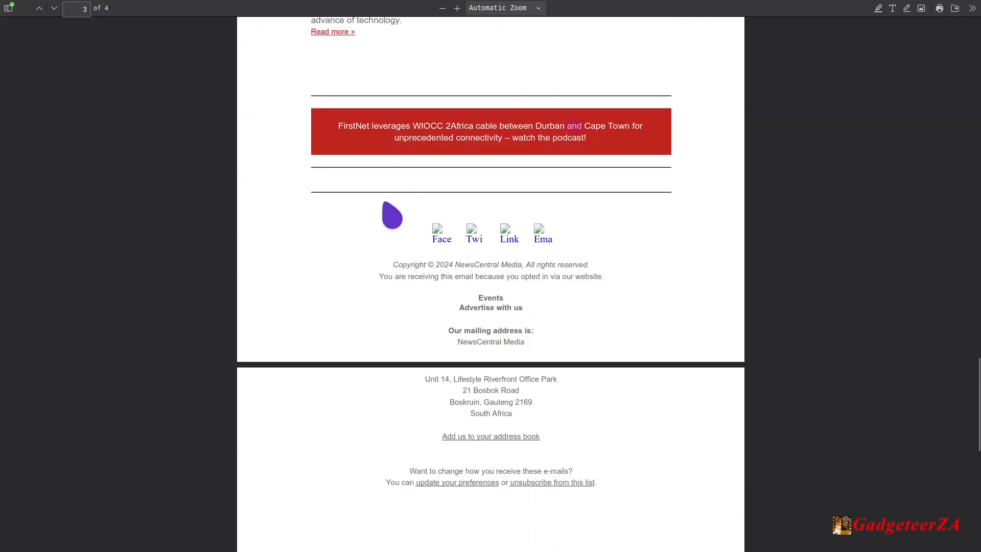
pyautogui.scroll(20, 435, 159)
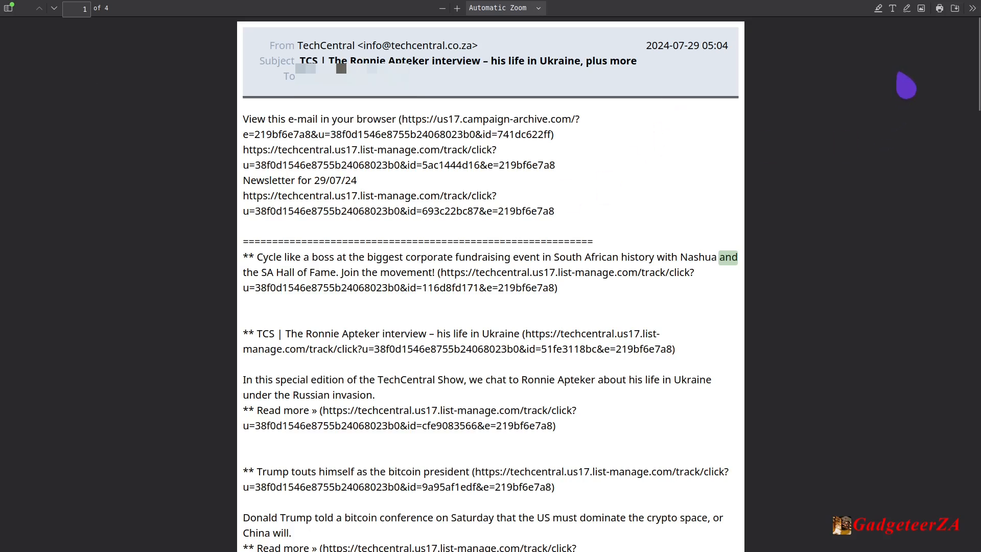
# Set the drawing colour to yellow and draw freehand strokes across and above the TCS interview heading.
pyautogui.click(907, 9)
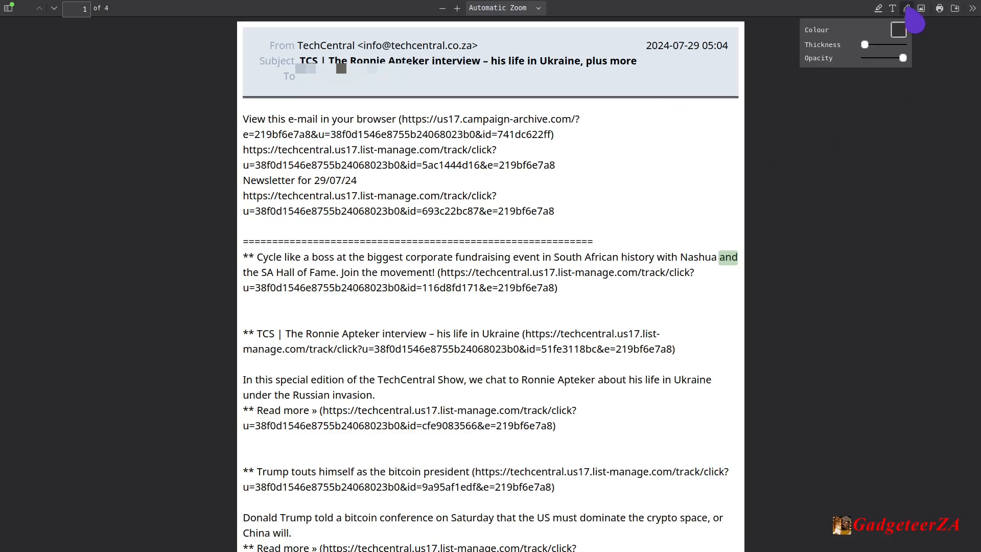
pyautogui.click(898, 30)
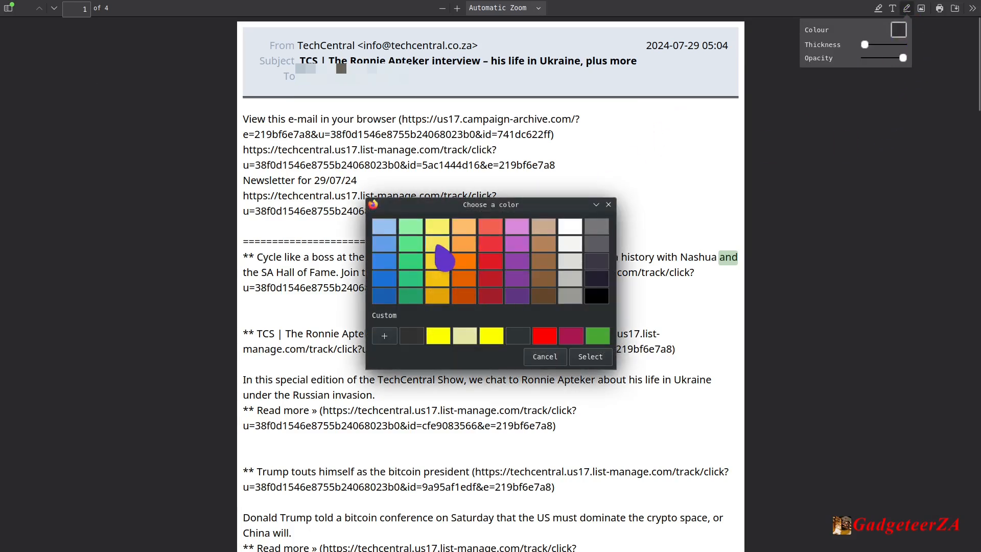
pyautogui.click(491, 336)
pyautogui.click(590, 356)
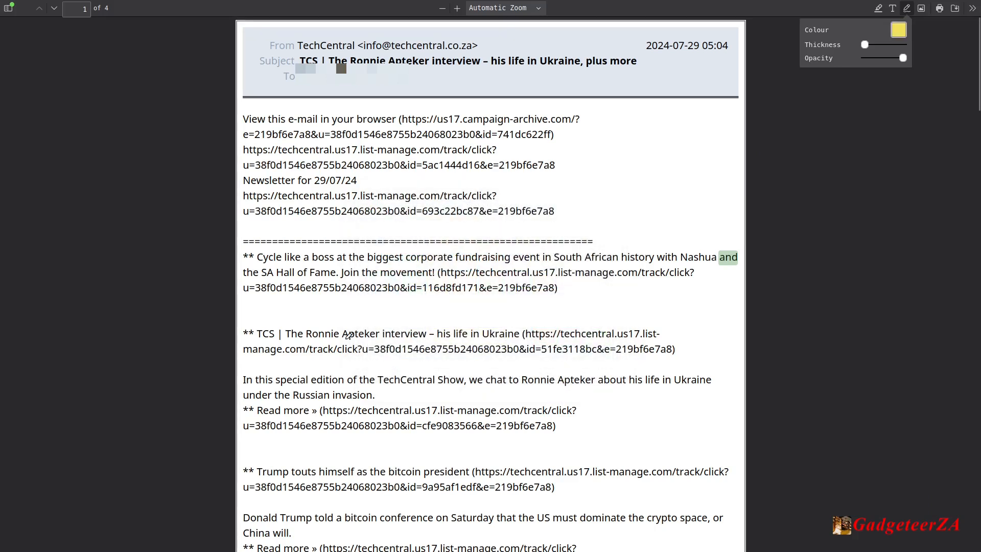
pyautogui.moveTo(347, 329); pyautogui.dragTo(505, 330)
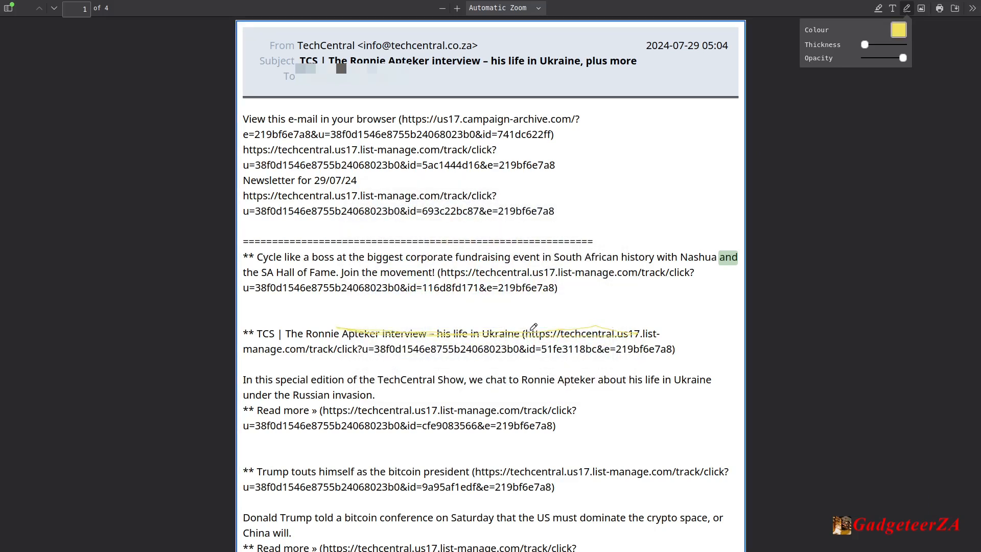
pyautogui.moveTo(590, 316); pyautogui.dragTo(361, 318)
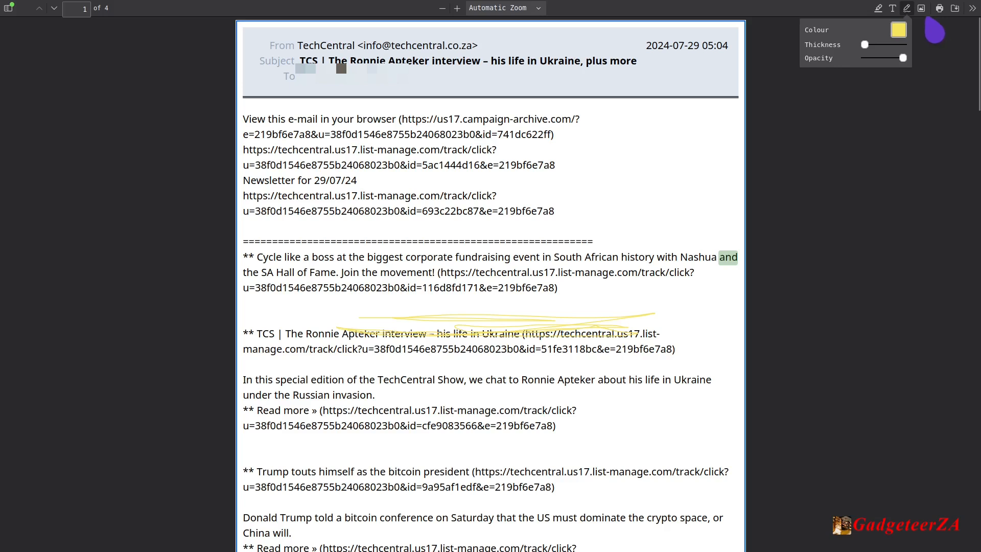
# Highlight parts of the link lines under "Newsletter for 29/07/24" and the first "Read more" in yellow, and return to the documents overview.
pyautogui.click(878, 9)
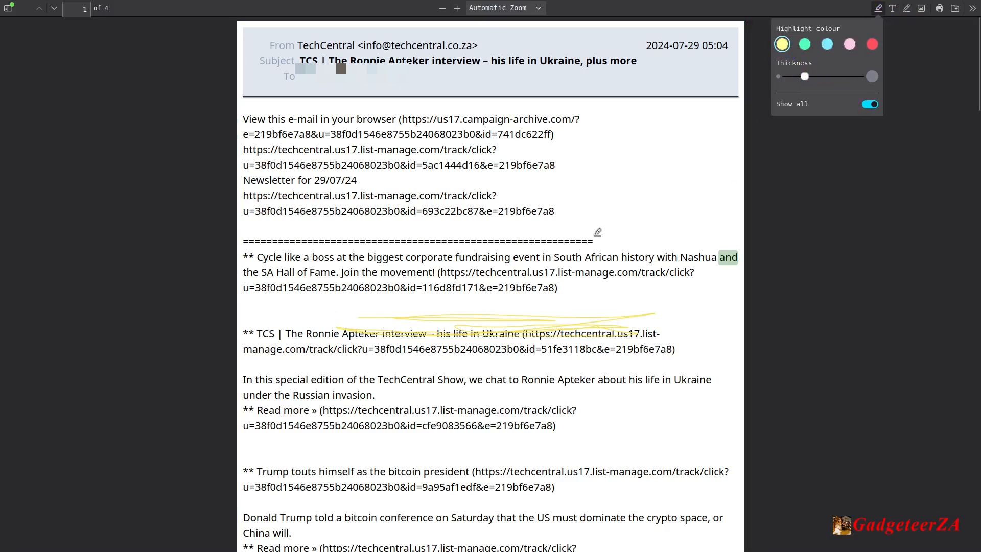
pyautogui.moveTo(317, 211); pyautogui.dragTo(517, 211)
pyautogui.moveTo(329, 426); pyautogui.dragTo(553, 426)
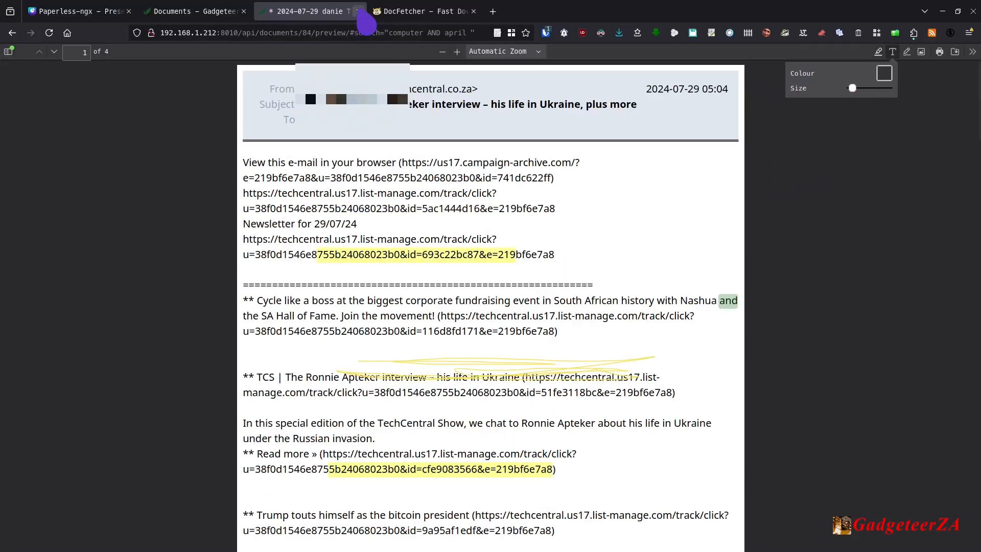
pyautogui.click(361, 10)
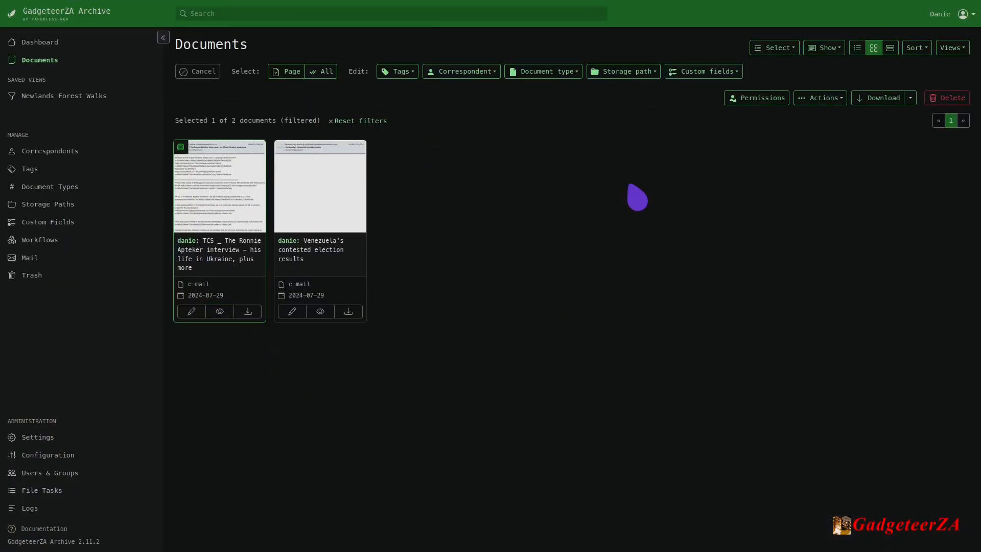
# Try to assign the document type Image to the selected TCS newsletter, and clear the selection.
pyautogui.click(544, 72)
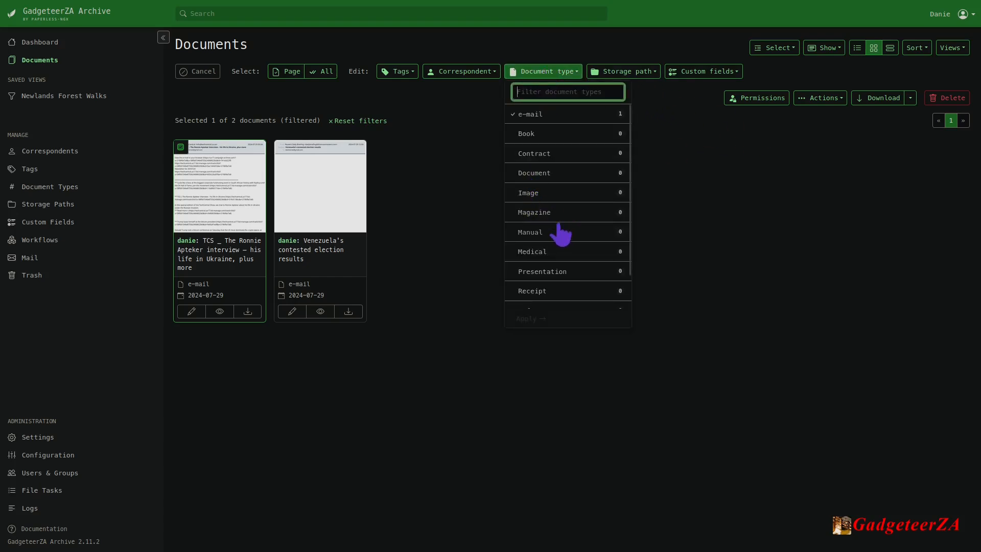
pyautogui.click(534, 197)
pyautogui.click(531, 319)
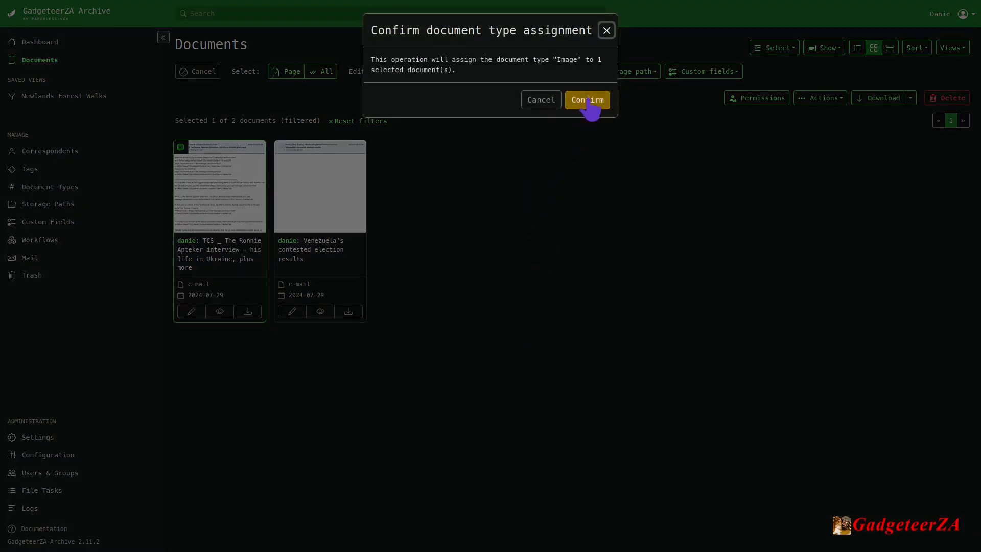
pyautogui.click(588, 101)
pyautogui.click(180, 147)
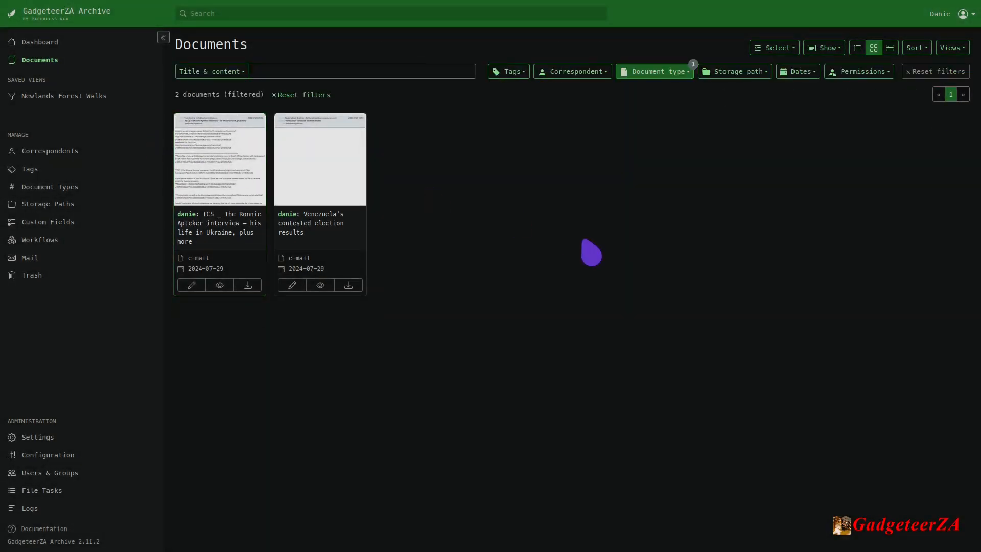
# Reset the e-mail filter and show only documents of type Image.
pyautogui.click(937, 72)
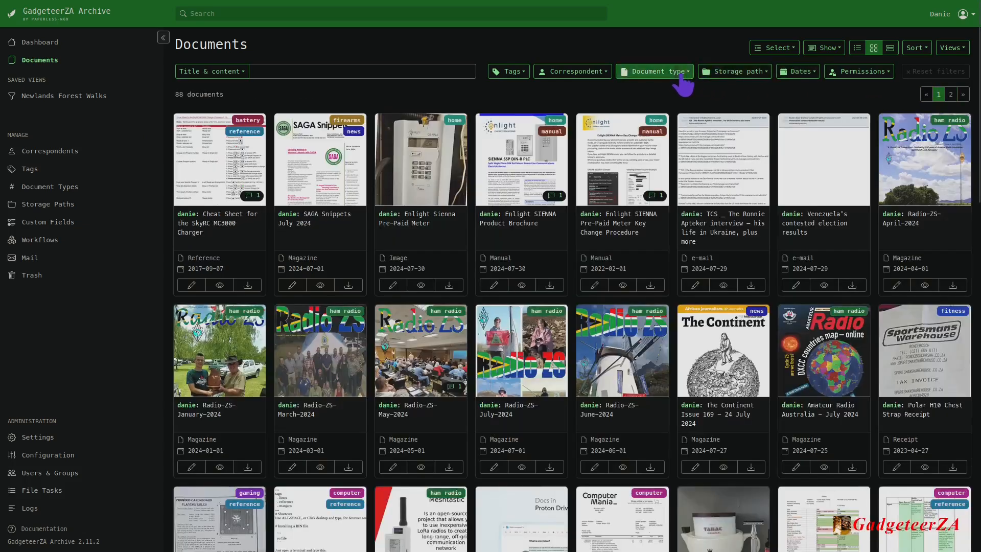
pyautogui.click(683, 75)
pyautogui.click(645, 231)
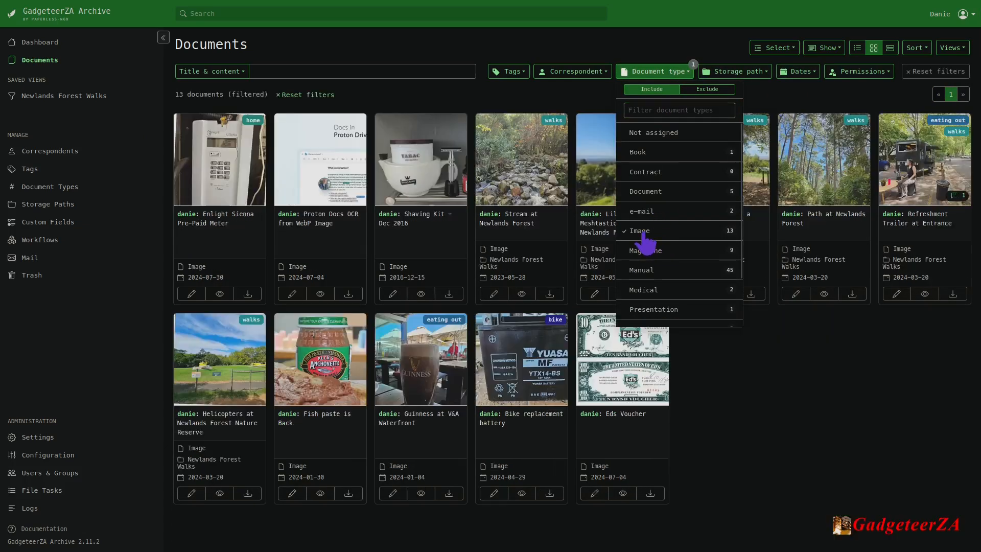
pyautogui.click(787, 450)
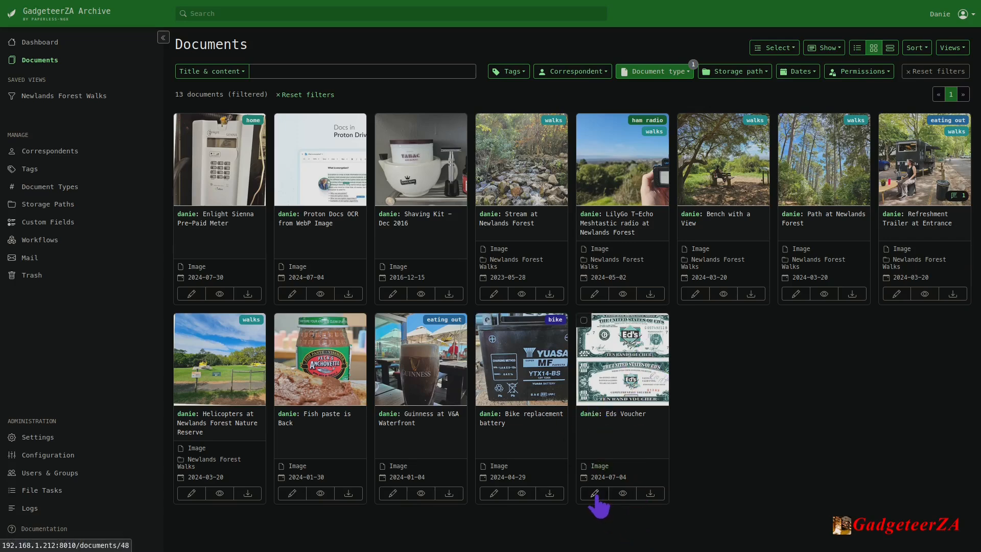
# Open the Eds Voucher document, view its extracted text content, and close it.
pyautogui.click(594, 494)
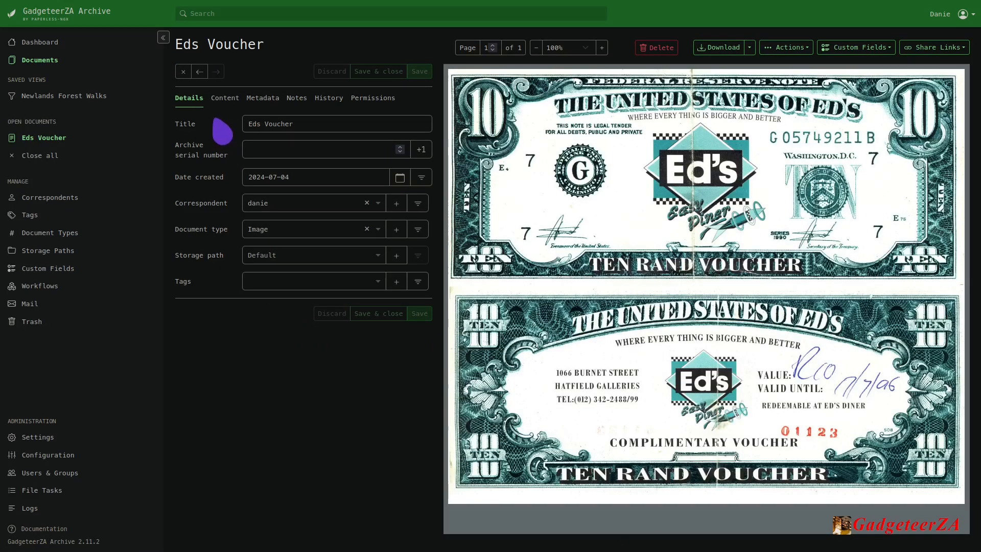
pyautogui.click(225, 100)
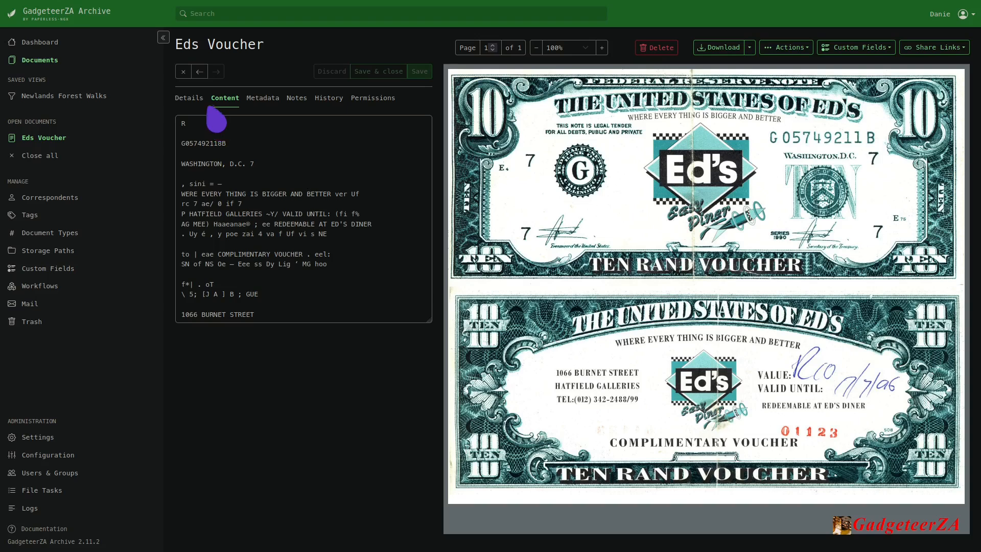
pyautogui.click(184, 71)
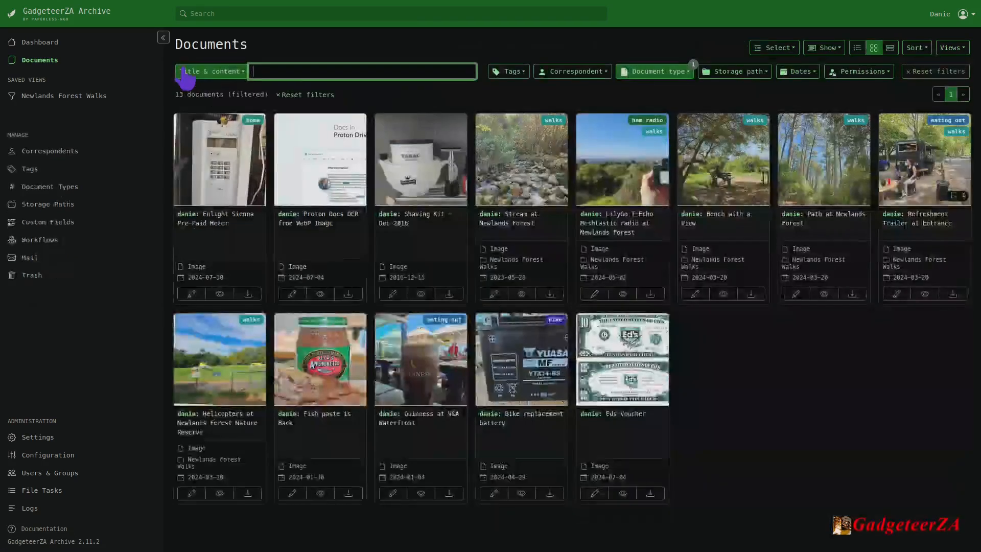
# Reset the Image filter and show only documents of type Magazine.
pyautogui.click(675, 74)
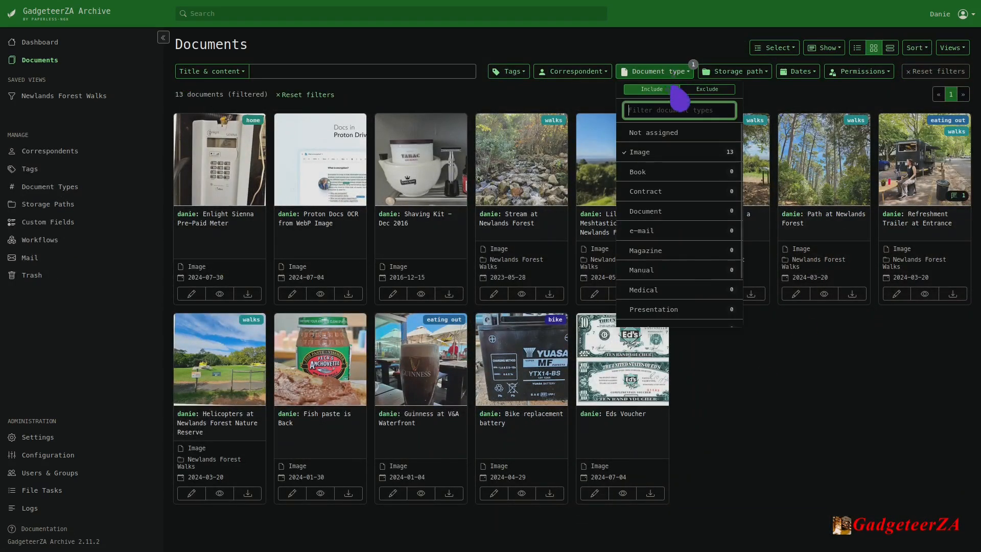
pyautogui.scroll(-1, 675, 253)
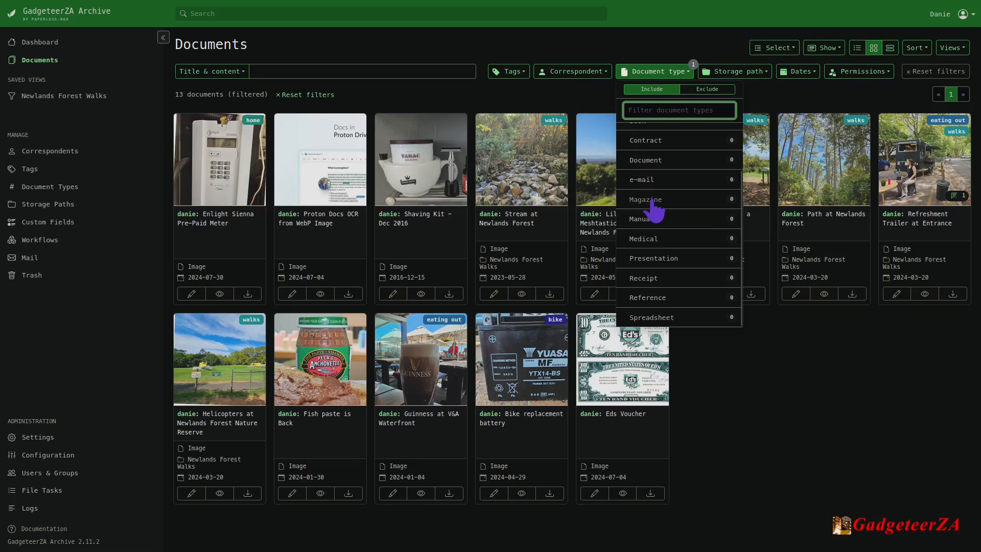
pyautogui.click(964, 73)
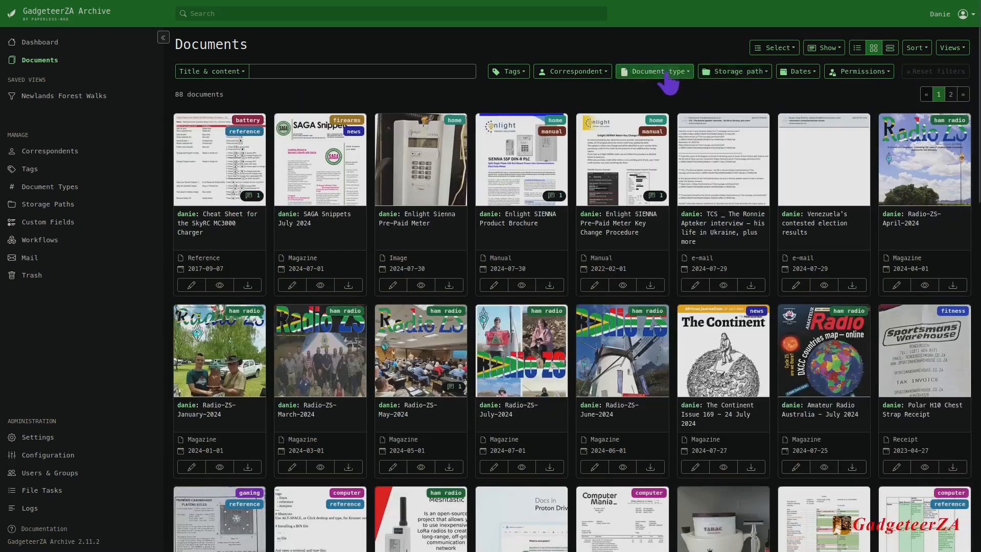
pyautogui.click(659, 73)
pyautogui.click(646, 250)
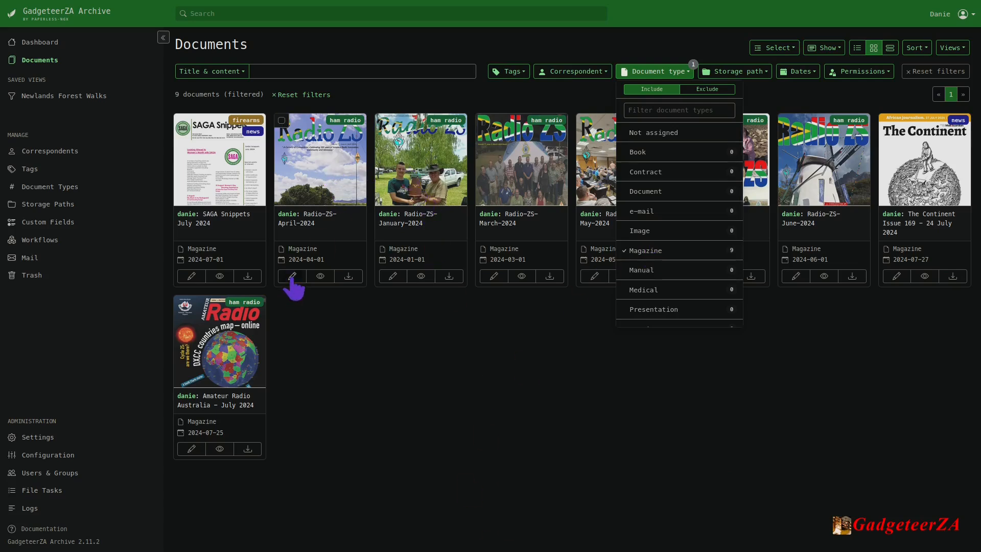
# Open Radio-ZS-April-2024, read through its extracted text content, close it, and reset the Magazine filter.
pyautogui.click(292, 278)
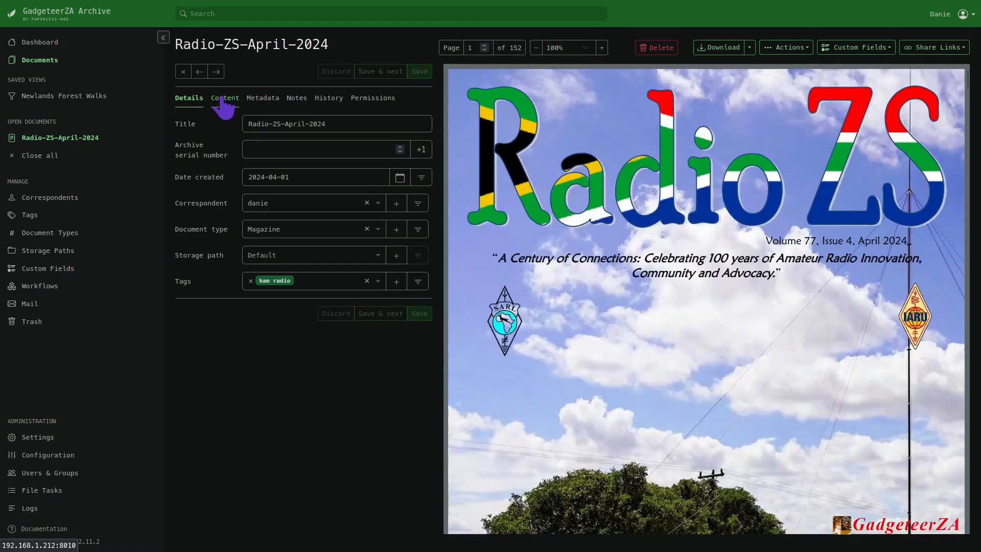
pyautogui.click(223, 99)
pyautogui.scroll(-20, 362, 225)
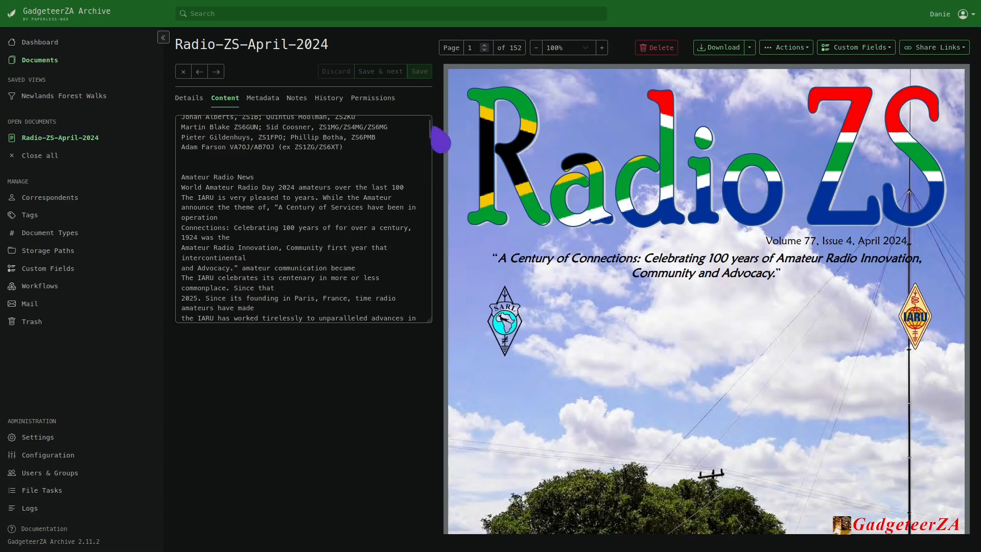
pyautogui.moveTo(429, 125); pyautogui.dragTo(428, 175)
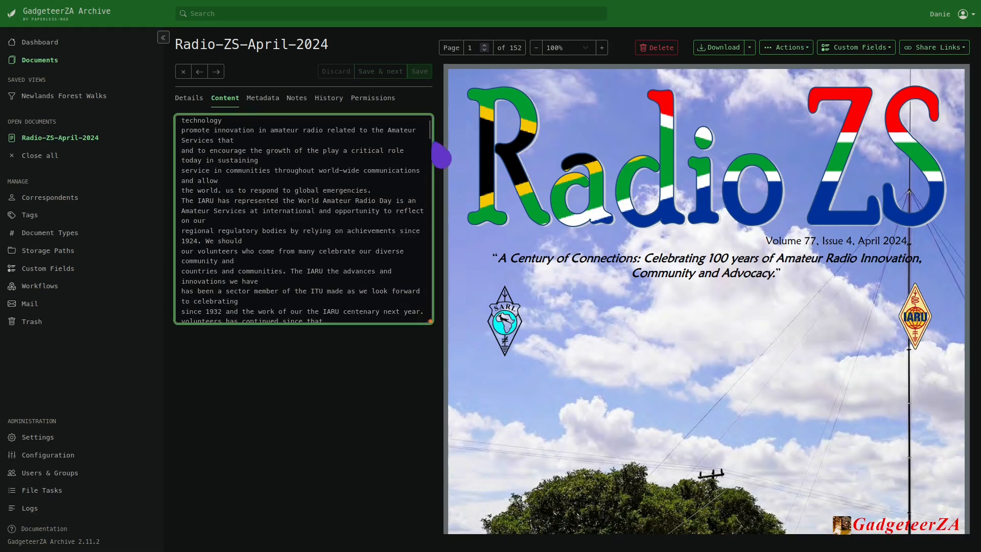
pyautogui.moveTo(430, 137); pyautogui.dragTo(452, 154)
pyautogui.click(181, 66)
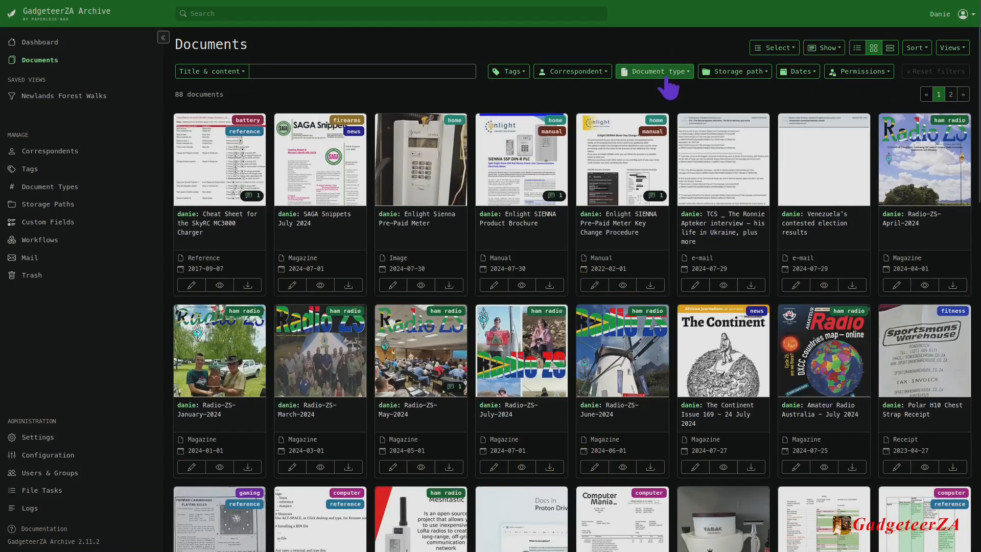
# Show only documents of type Presentation.
pyautogui.click(655, 71)
pyautogui.scroll(-1, 657, 294)
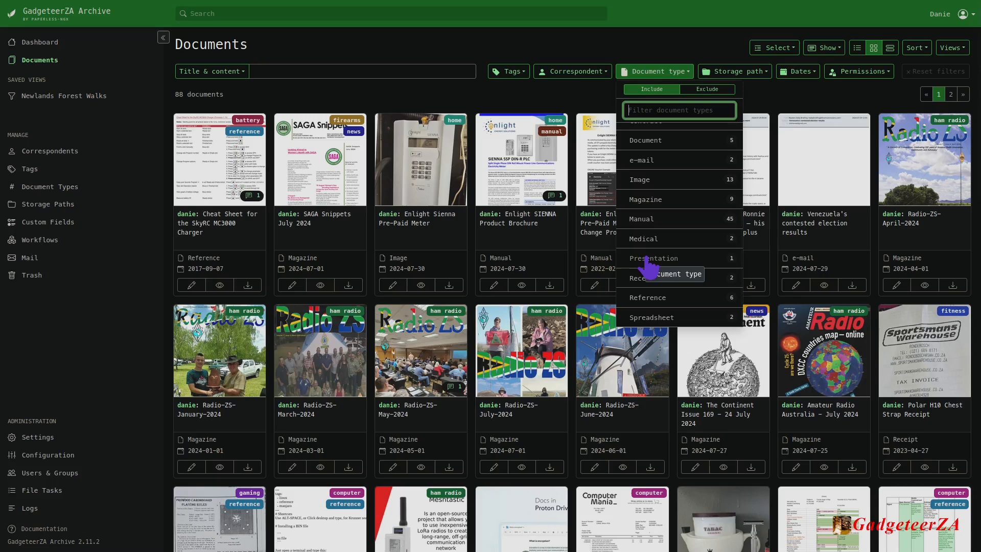
pyautogui.click(649, 259)
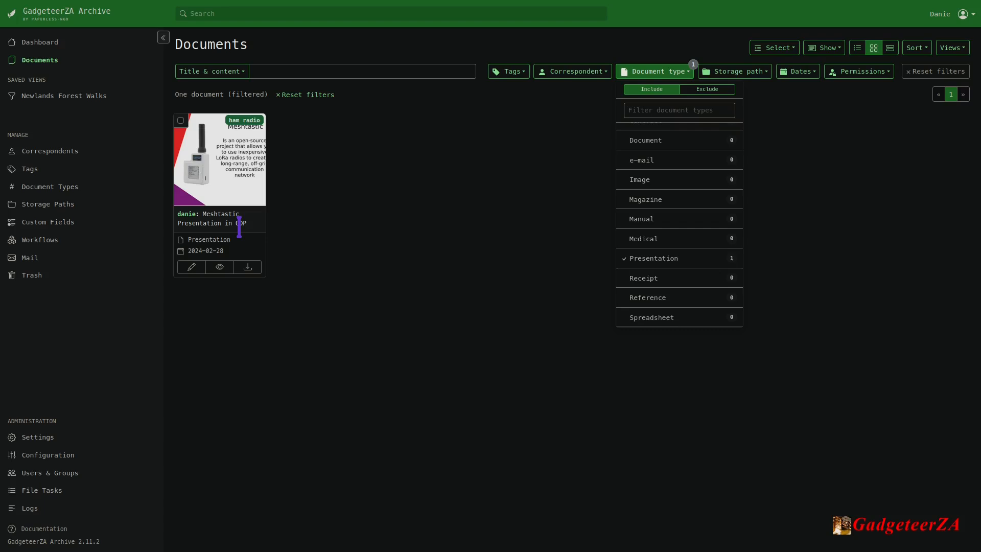
# Open the Meshtastic Presentation in ODP and browse its slides in the preview.
pyautogui.click(192, 267)
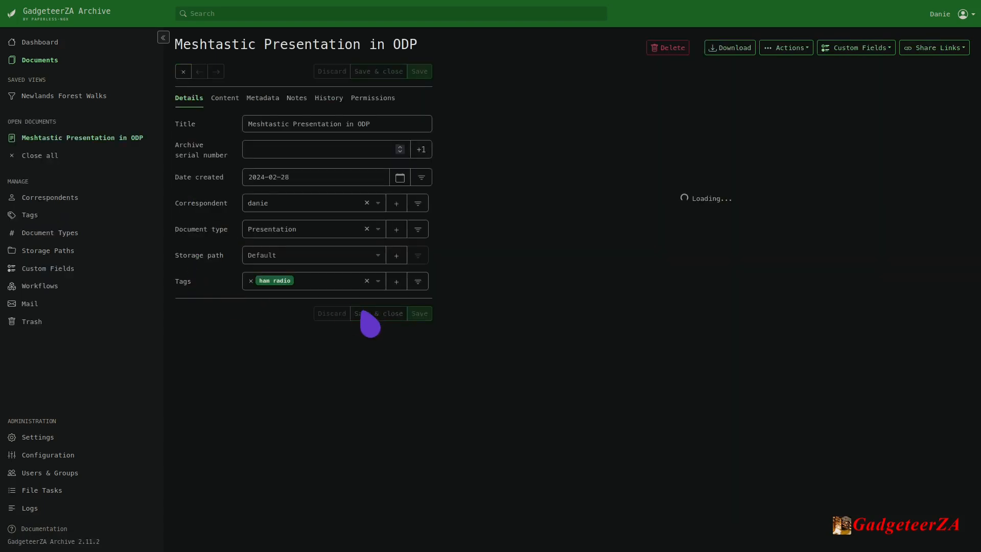
pyautogui.scroll(-12, 719, 336)
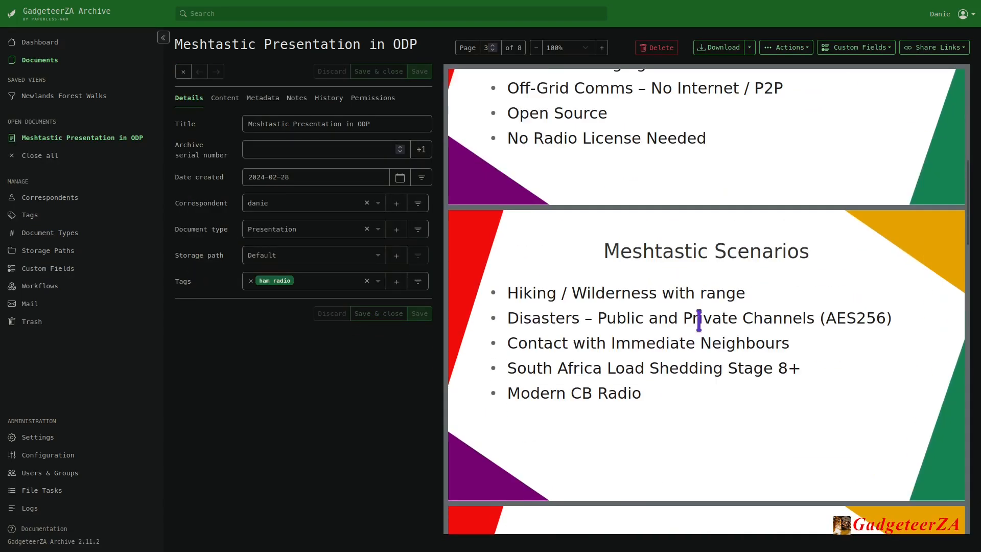
pyautogui.scroll(-9, 695, 360)
pyautogui.scroll(15, 716, 363)
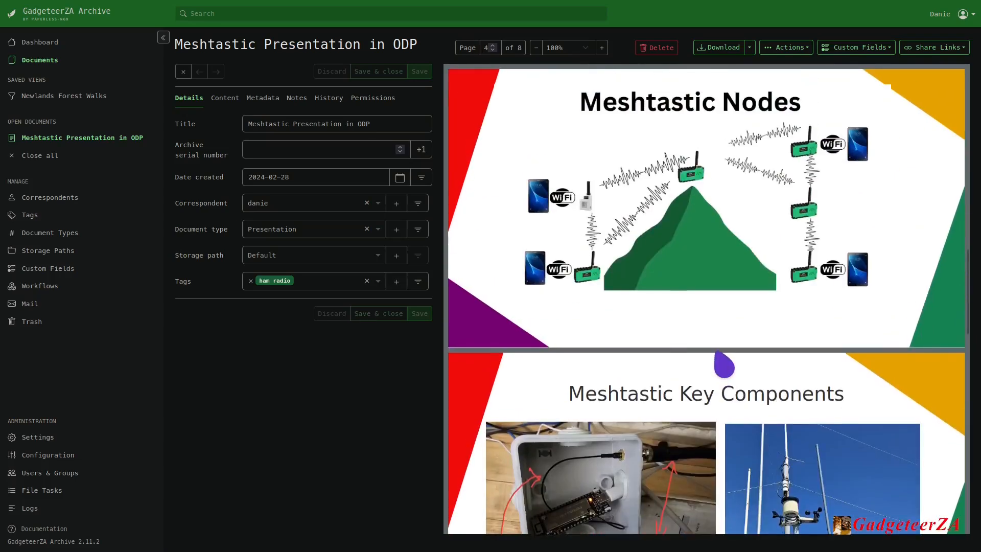
# Read through the Meshtastic presentation's extracted text content and close the document.
pyautogui.click(223, 98)
pyautogui.scroll(-12, 242, 145)
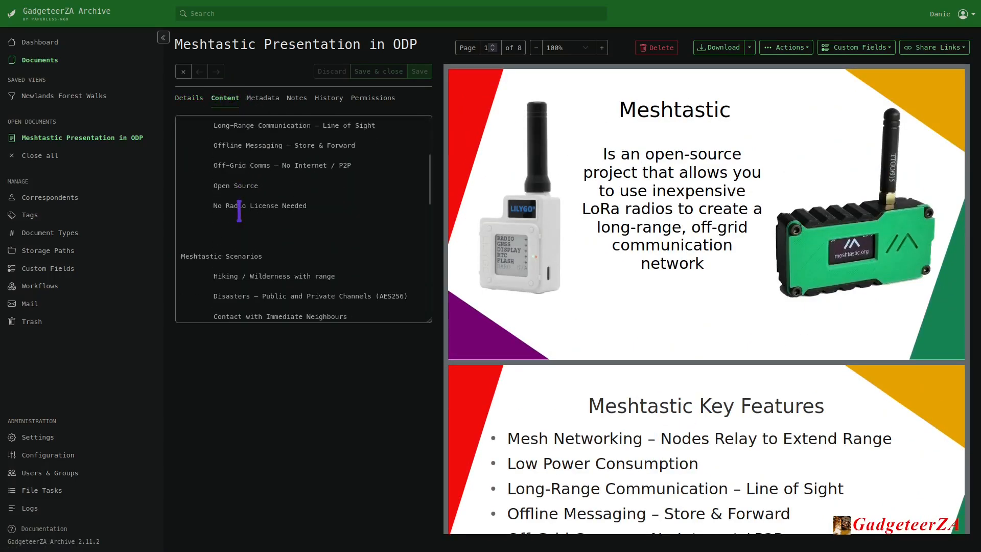
pyautogui.scroll(-2, 267, 210)
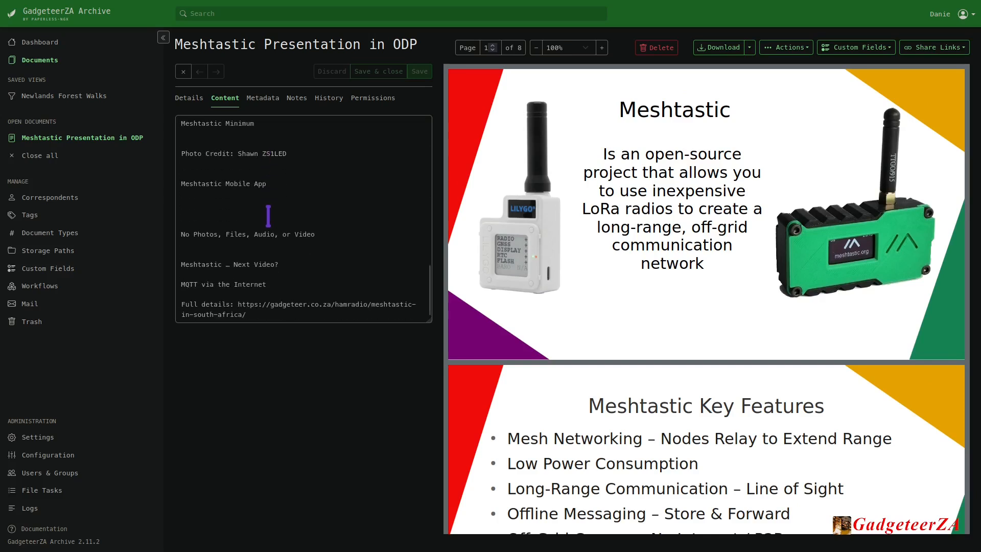
pyautogui.scroll(15, 312, 252)
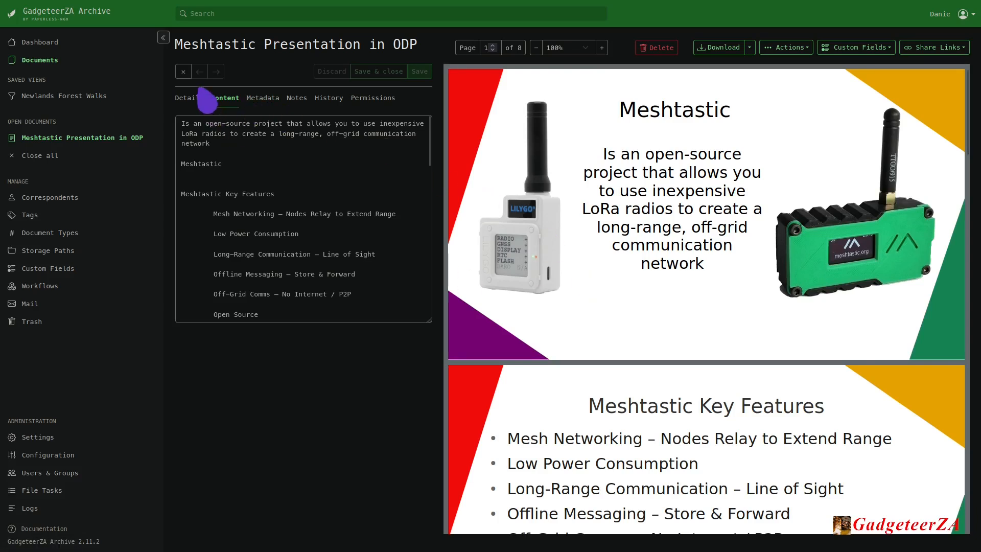
pyautogui.click(183, 71)
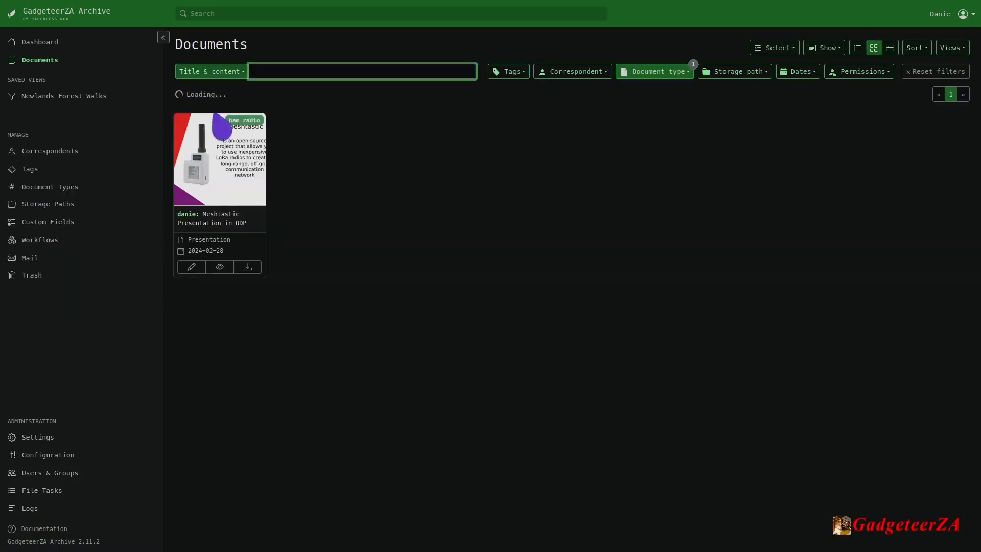
# Reset the Presentation filter and show only documents of type Spreadsheet.
pyautogui.click(673, 75)
pyautogui.click(673, 74)
pyautogui.click(916, 74)
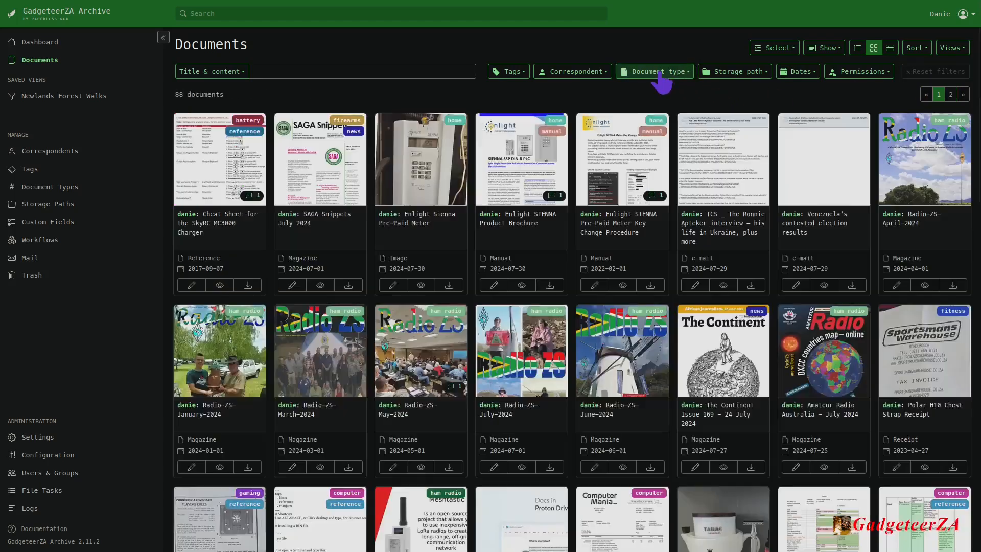
pyautogui.click(675, 71)
pyautogui.scroll(-4, 655, 292)
pyautogui.scroll(-1, 670, 307)
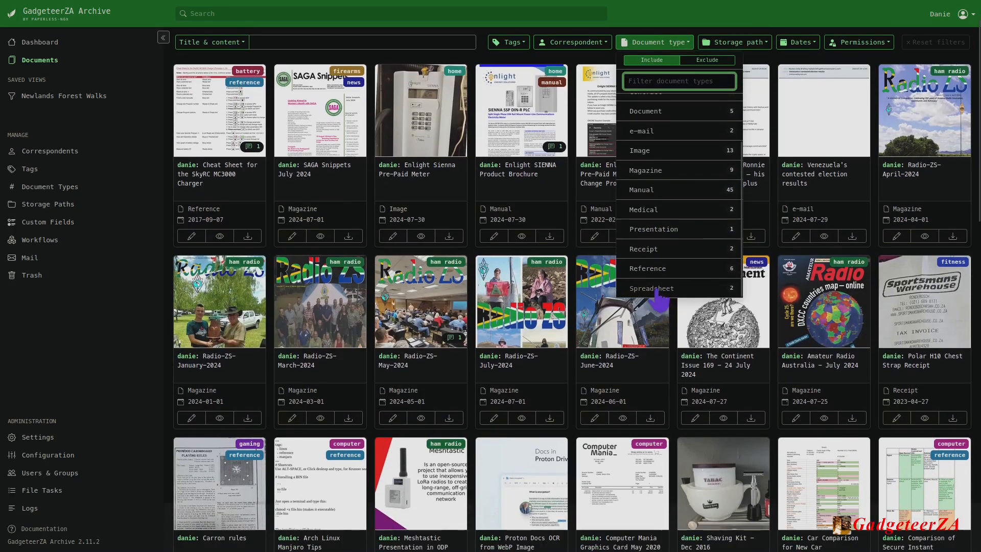
pyautogui.click(651, 290)
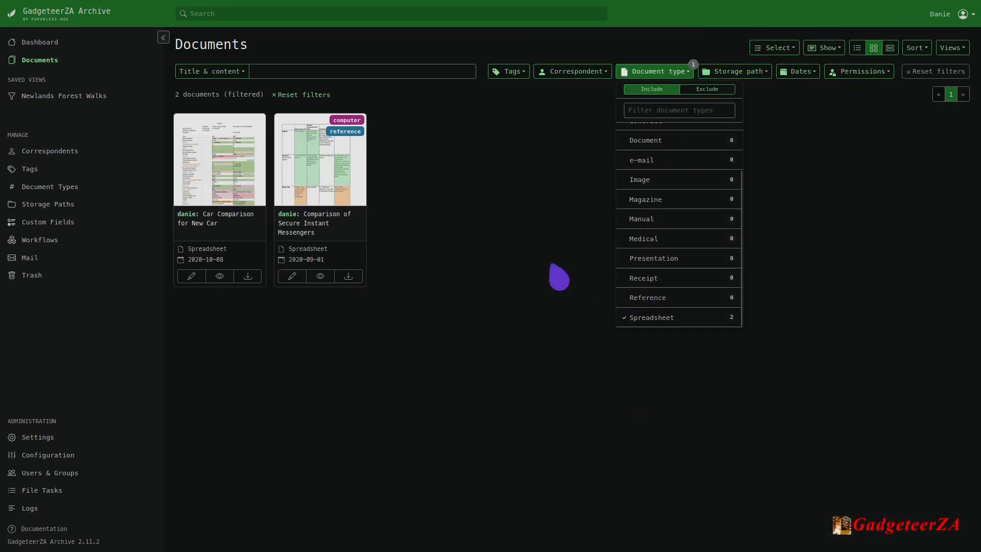
# Open the Comparison of Secure Instant Messengers spreadsheet and browse its preview pages.
pyautogui.click(327, 239)
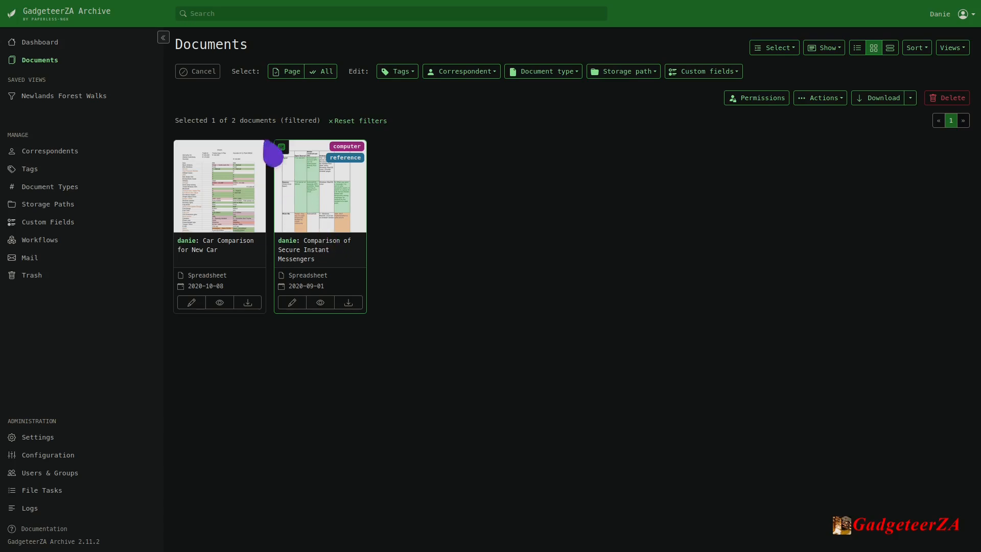
pyautogui.click(281, 148)
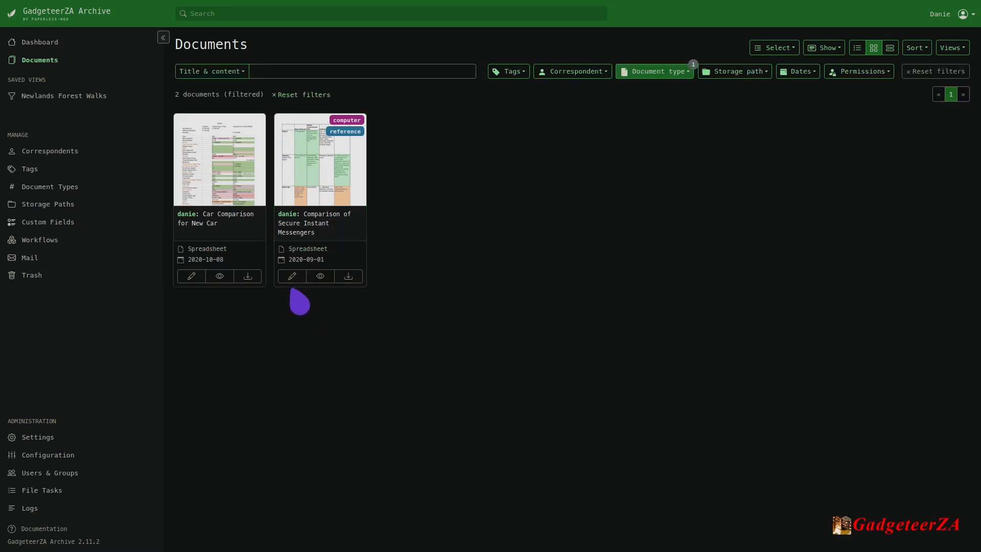
pyautogui.click(292, 276)
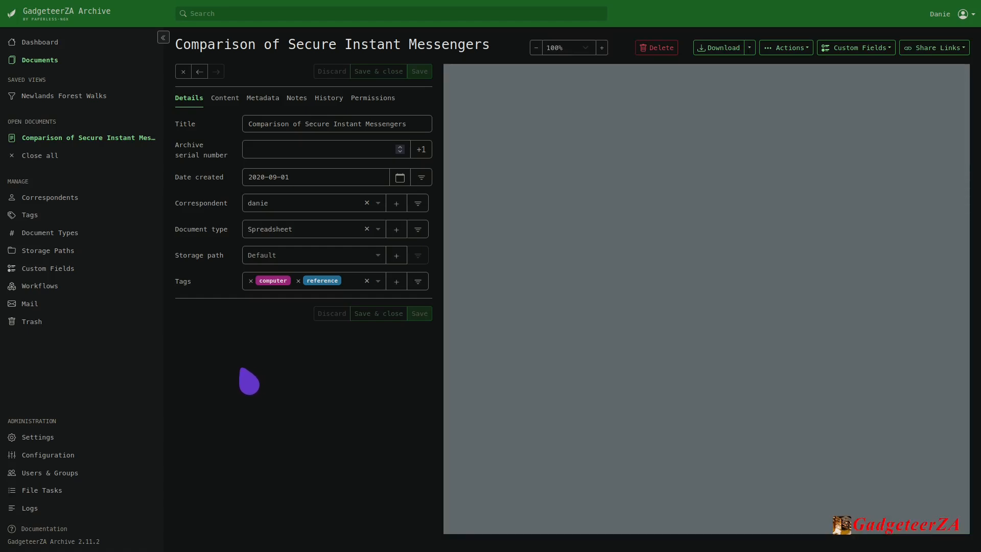
pyautogui.scroll(-10, 736, 358)
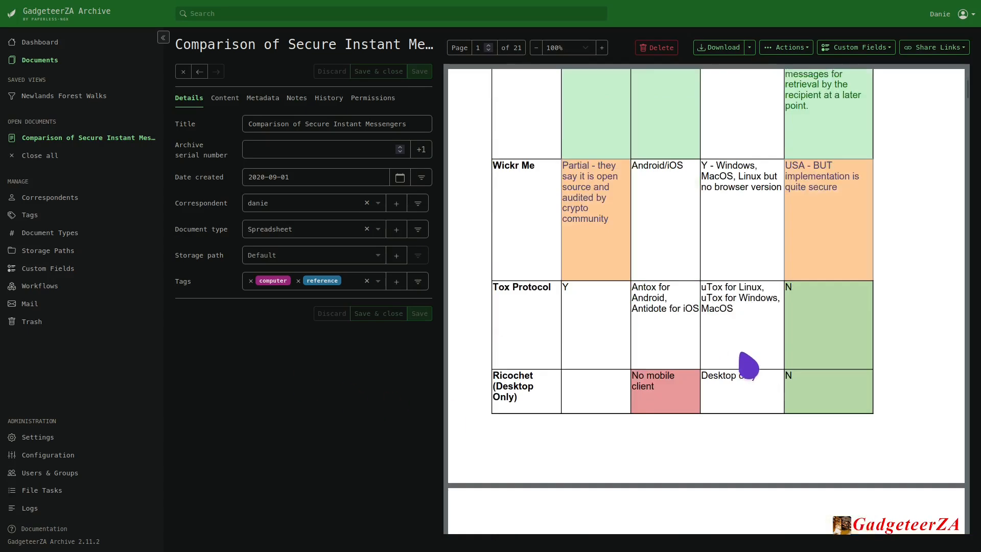
pyautogui.scroll(-10, 726, 352)
pyautogui.scroll(20, 727, 363)
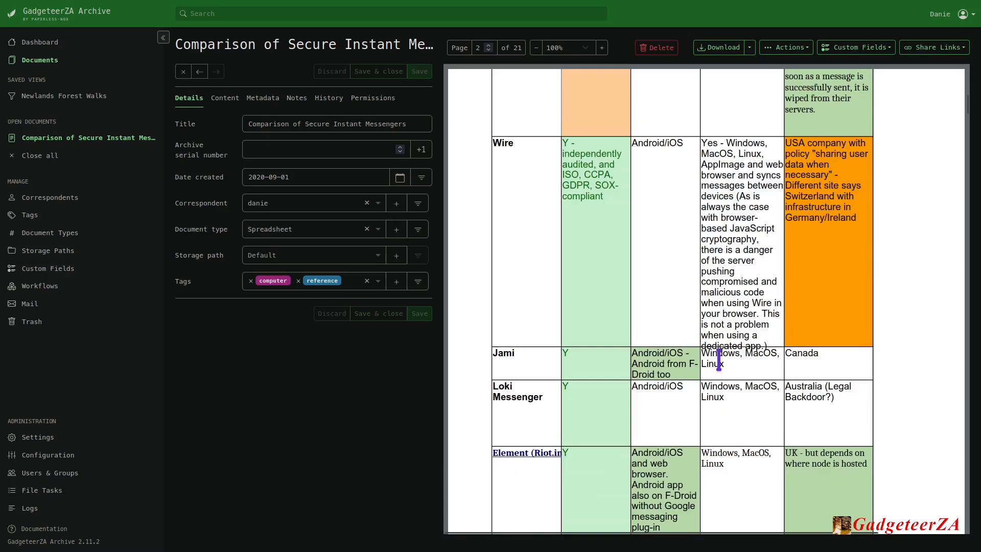
# Read through the messenger comparison's extracted text content, close the document, and reset the Spreadsheet filter.
pyautogui.click(224, 97)
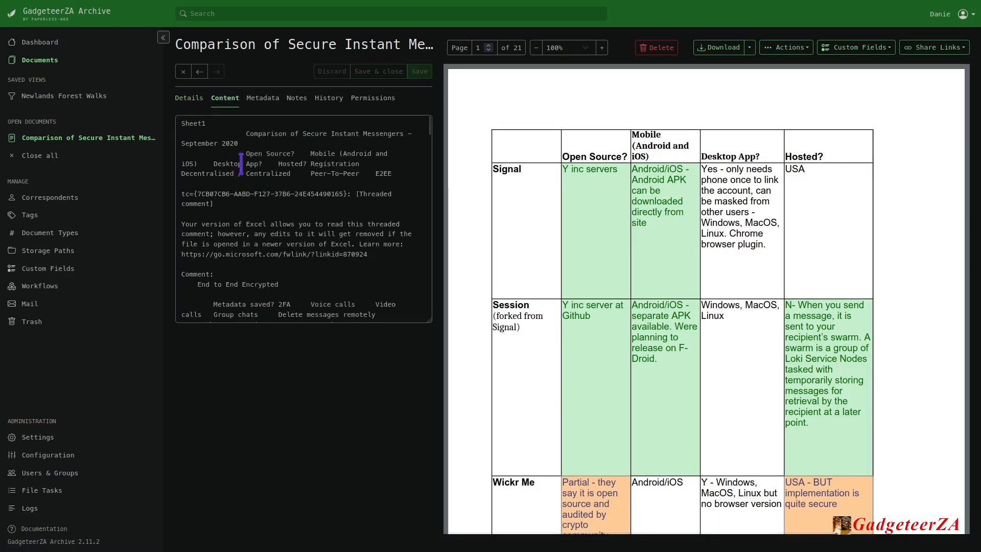
pyautogui.scroll(-15, 240, 178)
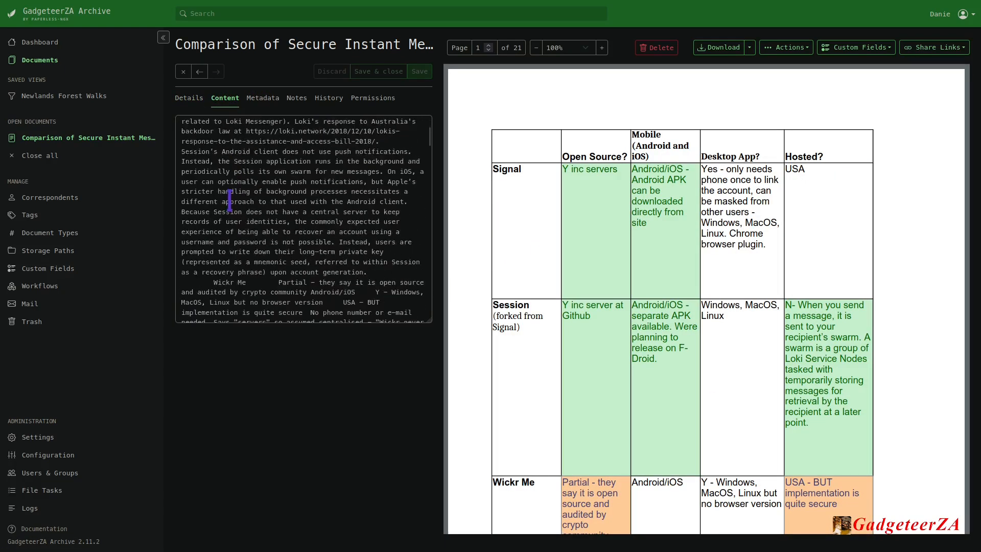
pyautogui.scroll(-5, 227, 207)
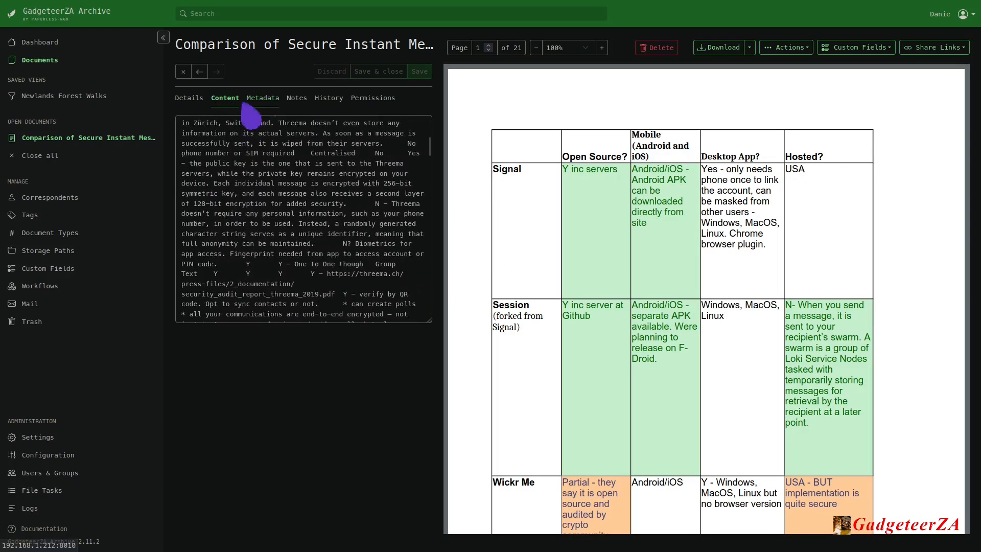
pyautogui.click(183, 72)
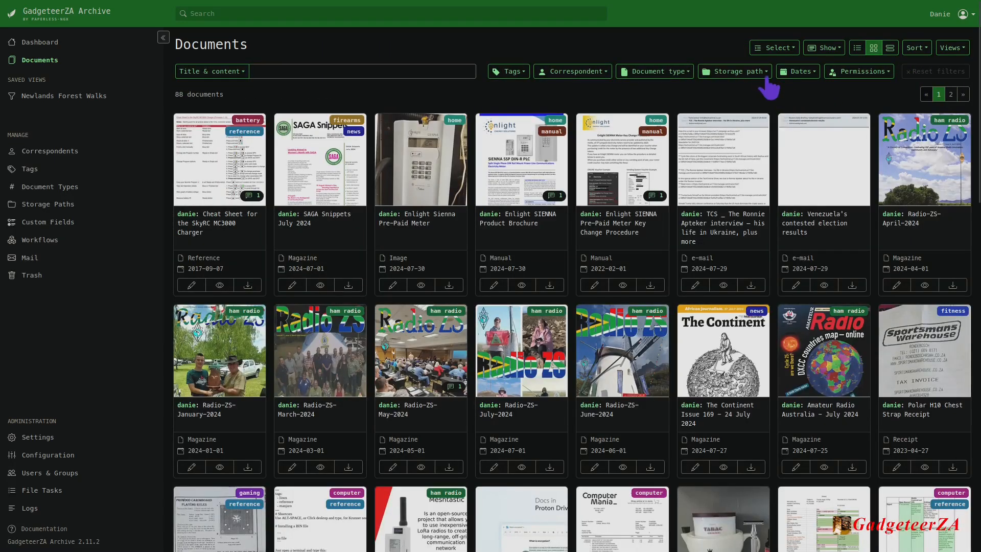
# Look at the filter options available for storage path, dates, and permissions.
pyautogui.click(760, 73)
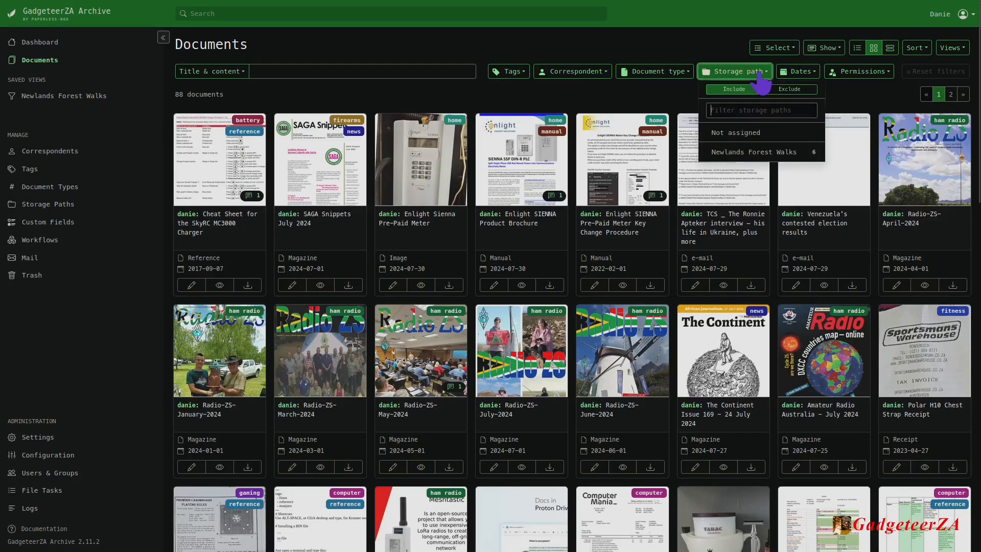
pyautogui.click(814, 74)
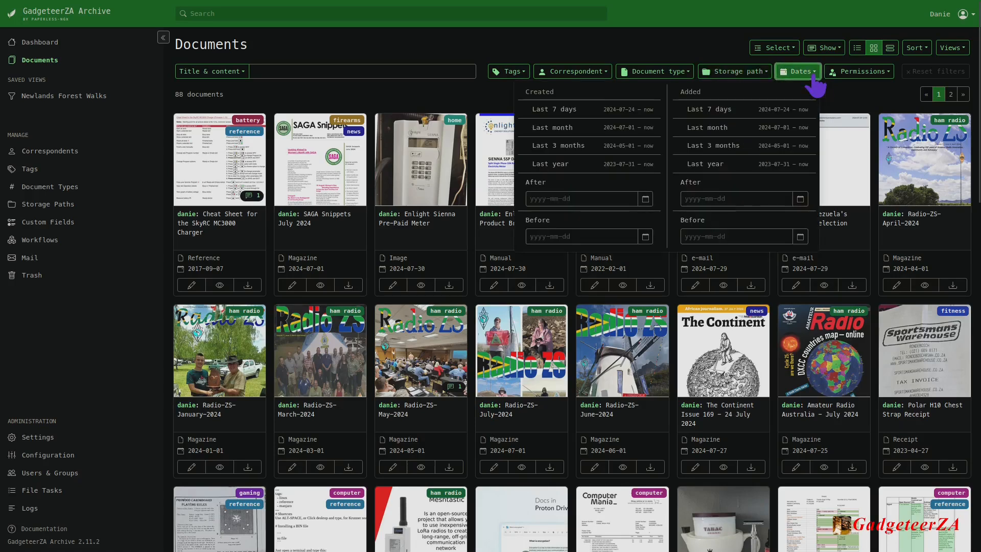
pyautogui.click(851, 74)
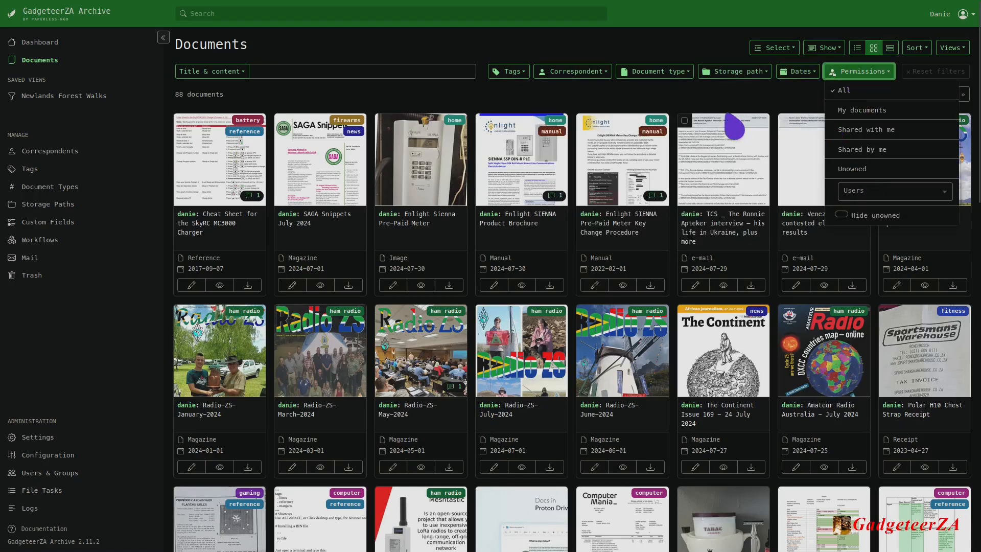
# Look at the Newlands Forest Walks saved view, and return to the full document list.
pyautogui.click(698, 106)
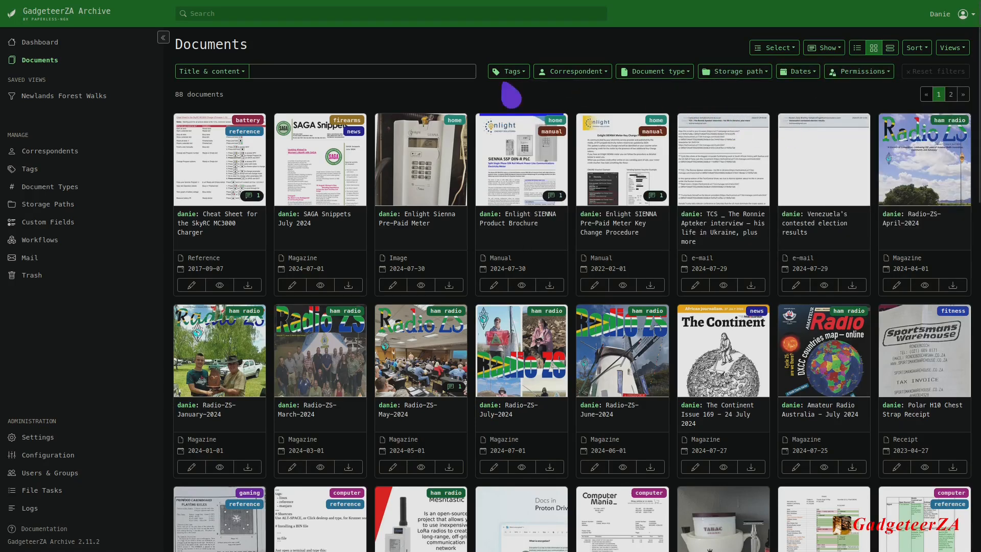
pyautogui.click(64, 97)
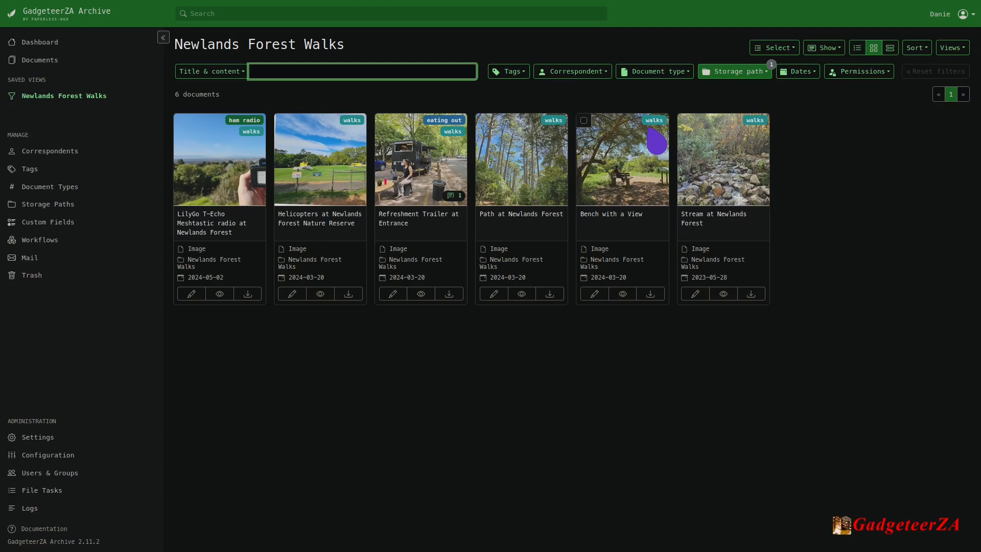
pyautogui.click(41, 61)
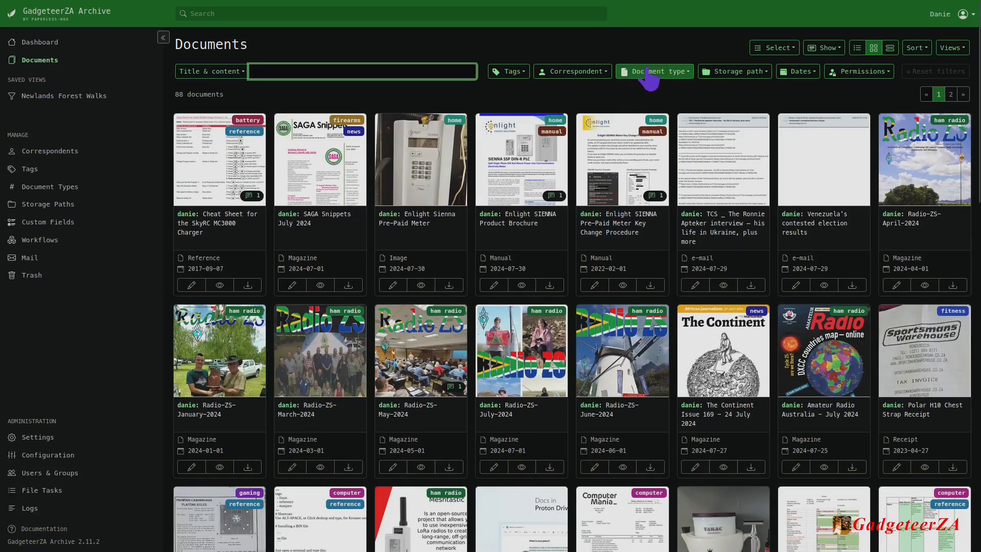
# Show only documents of type Document, and look at the options for saving the filtered list as a view.
pyautogui.click(649, 75)
pyautogui.click(665, 146)
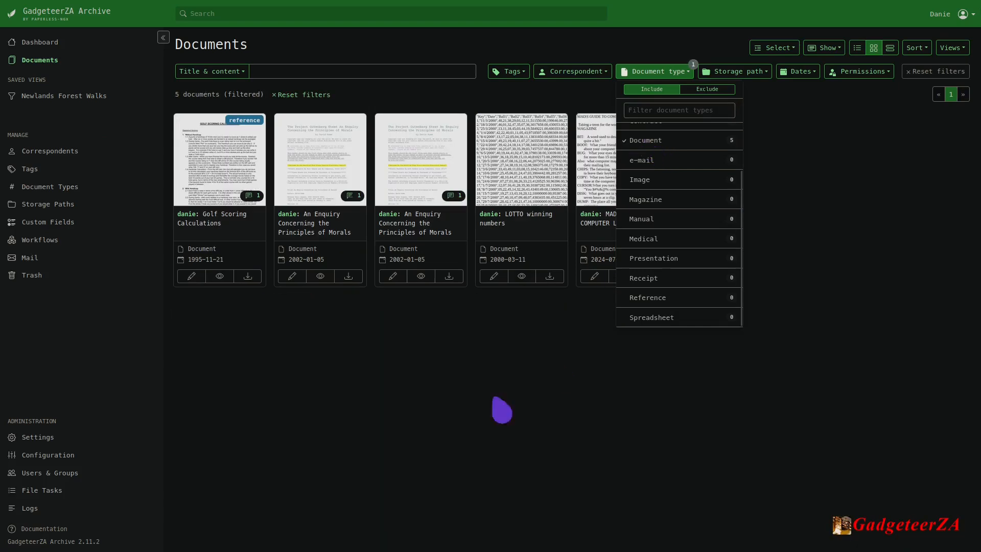
pyautogui.click(501, 396)
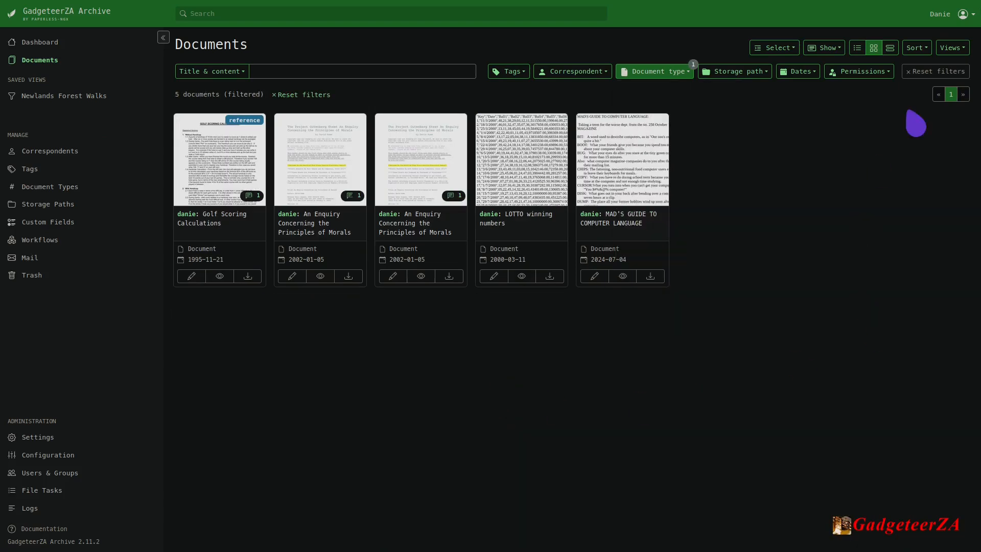
pyautogui.click(954, 48)
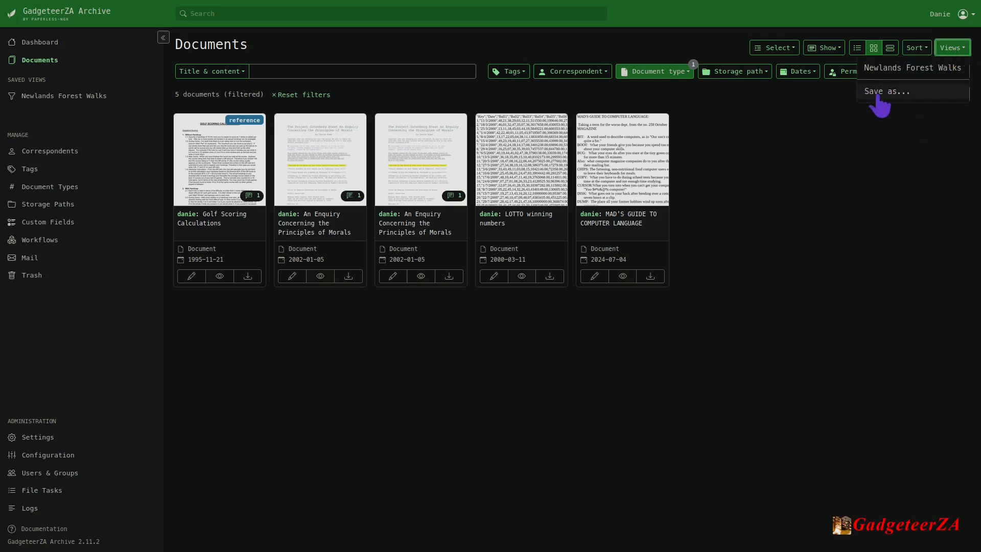
pyautogui.click(801, 175)
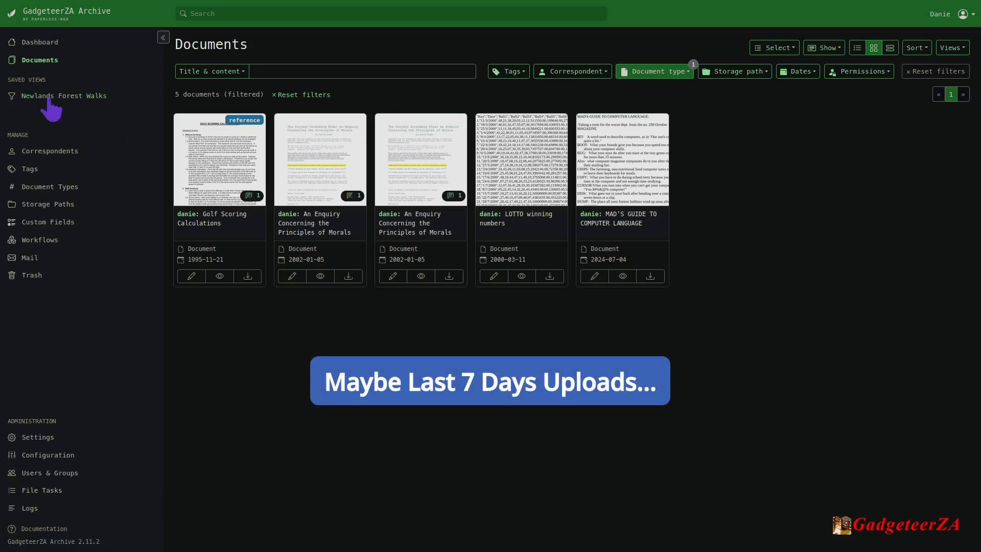
# View the dashboard, and look through the archive's correspondents and its full tag list.
pyautogui.click(41, 44)
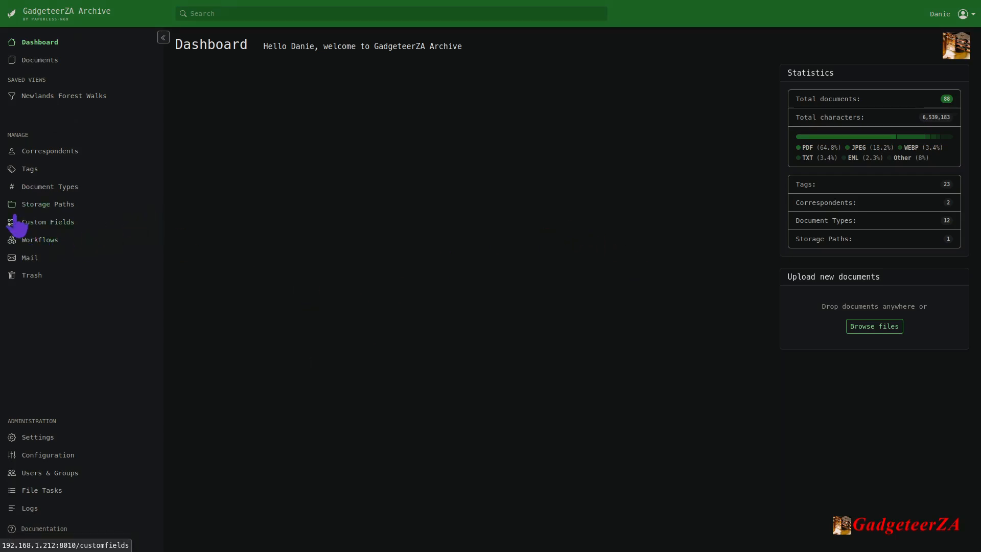
pyautogui.click(31, 152)
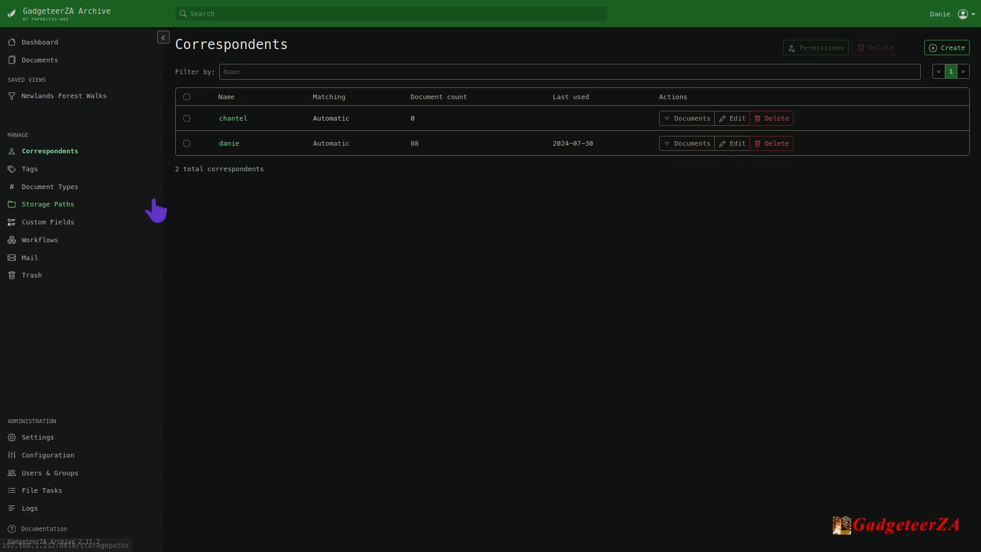
pyautogui.click(30, 169)
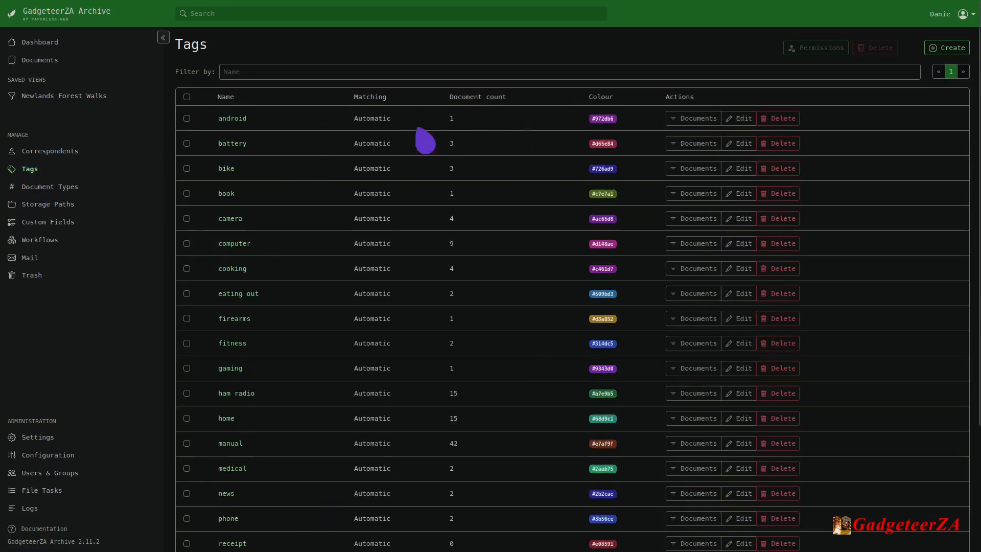
pyautogui.scroll(-3, 411, 260)
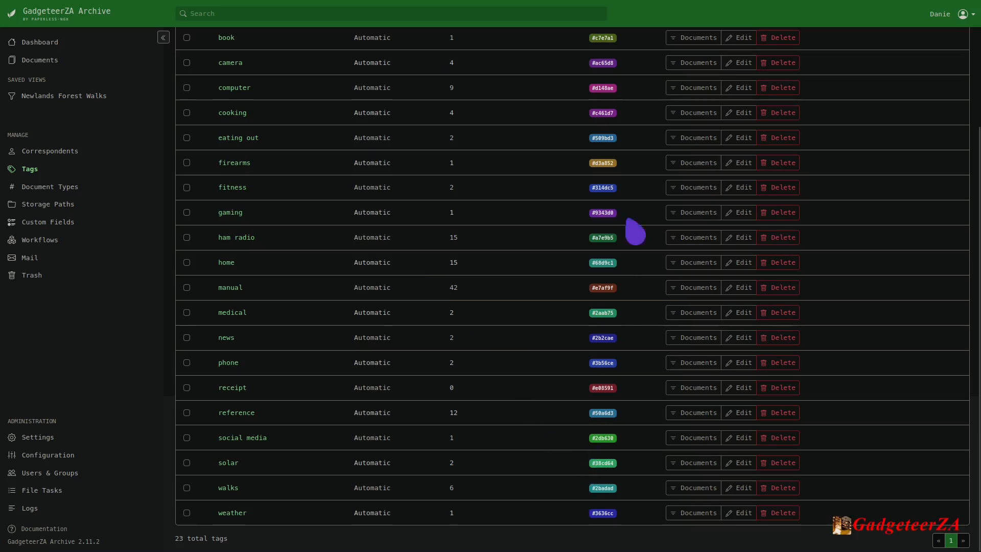
pyautogui.scroll(3, 570, 259)
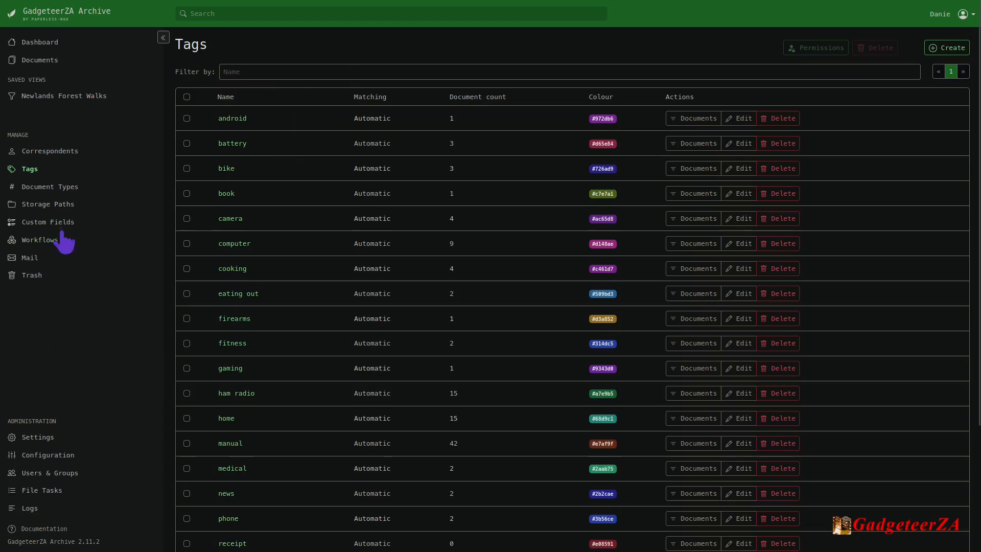
# Review the document types and storage paths, checking which bulk actions are available for the Newlands Forest Walks path.
pyautogui.click(47, 190)
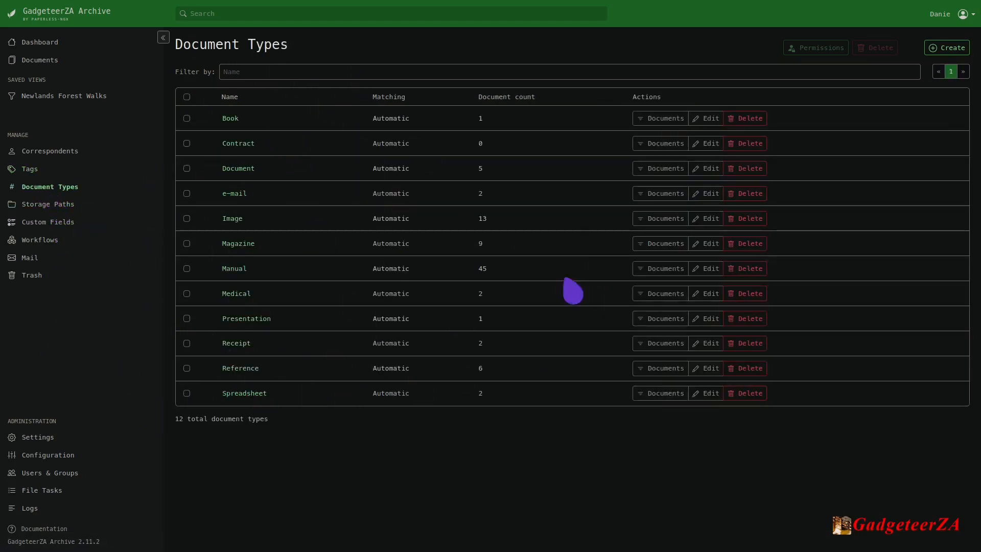
pyautogui.click(30, 206)
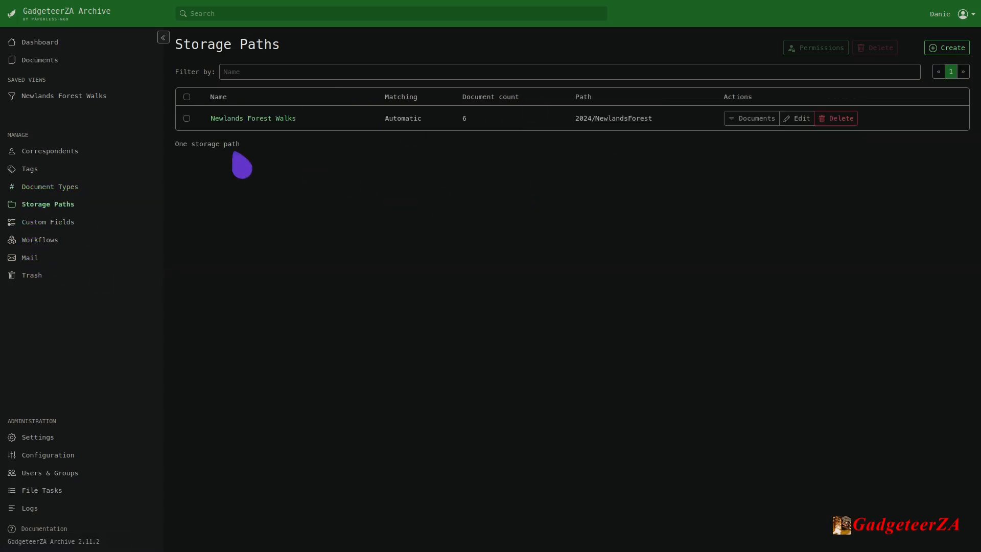
pyautogui.click(187, 118)
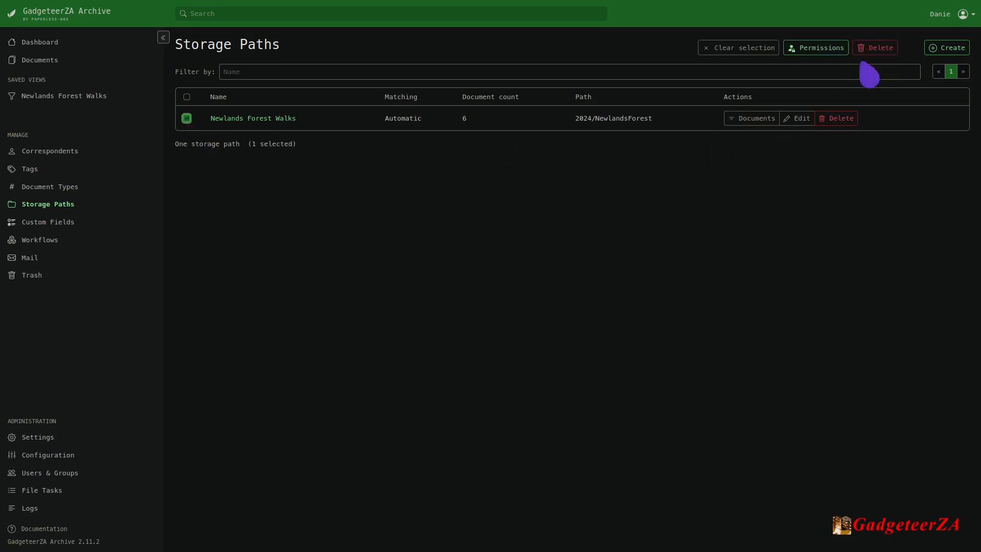
pyautogui.click(186, 118)
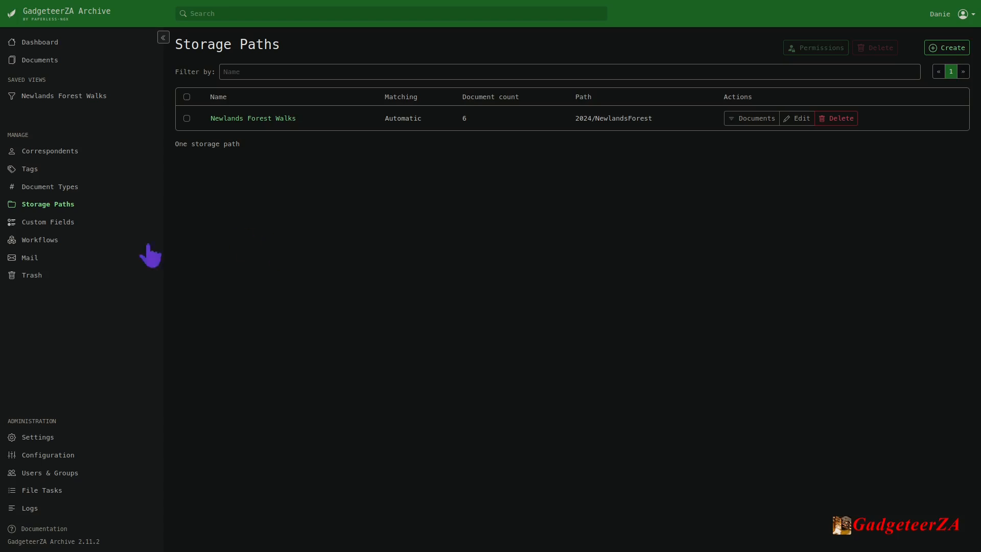
# Examine the data types offered for a new custom field, and dismiss the form without creating one.
pyautogui.click(32, 223)
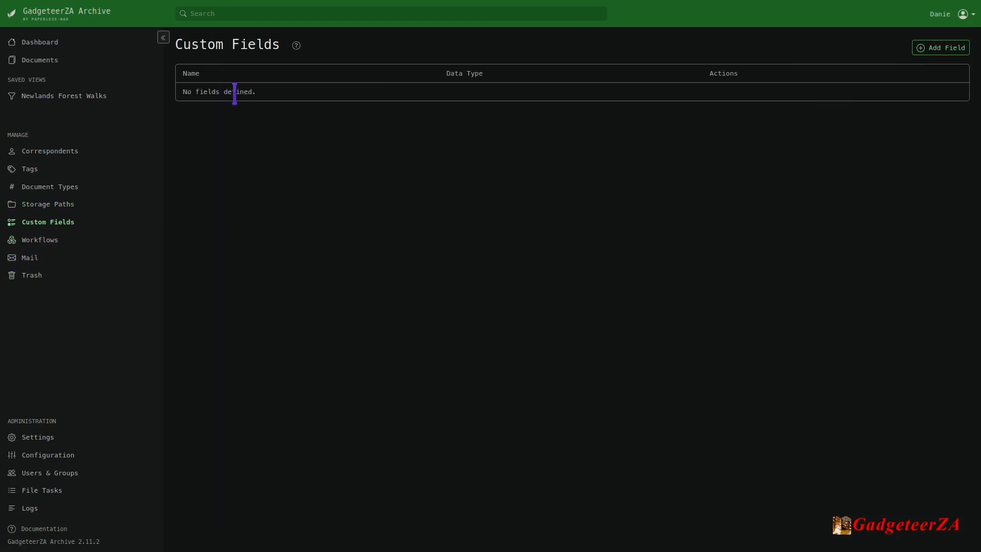
pyautogui.click(948, 49)
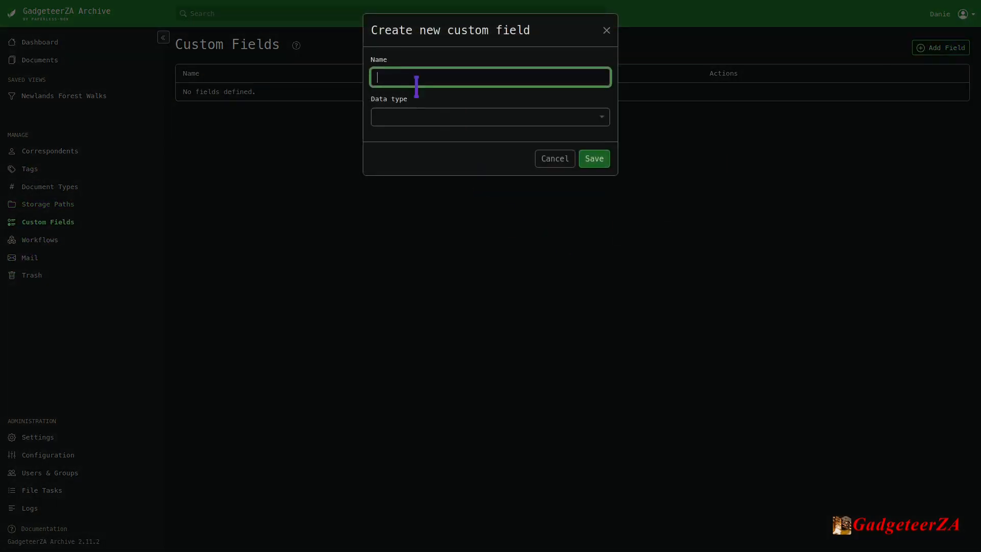
pyautogui.click(602, 120)
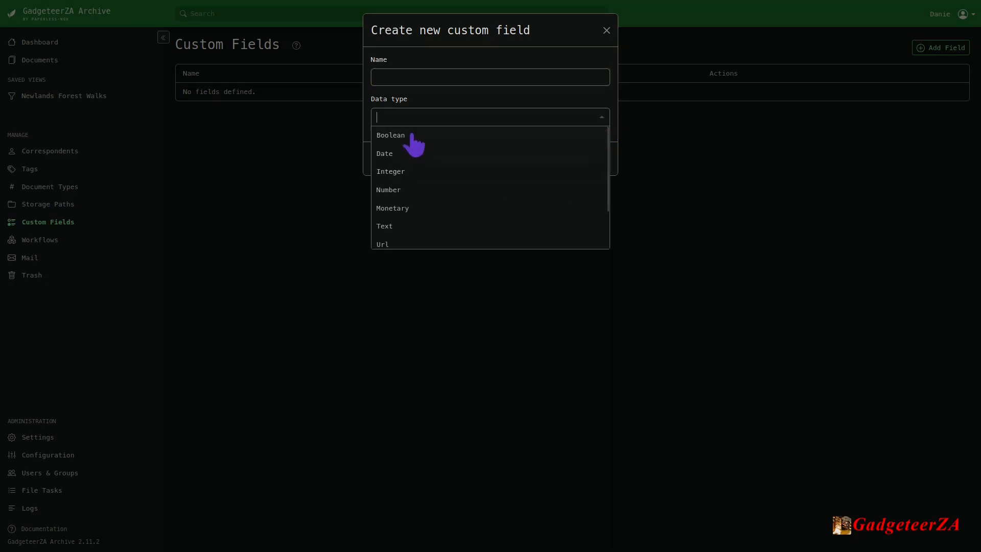
pyautogui.scroll(-2, 420, 168)
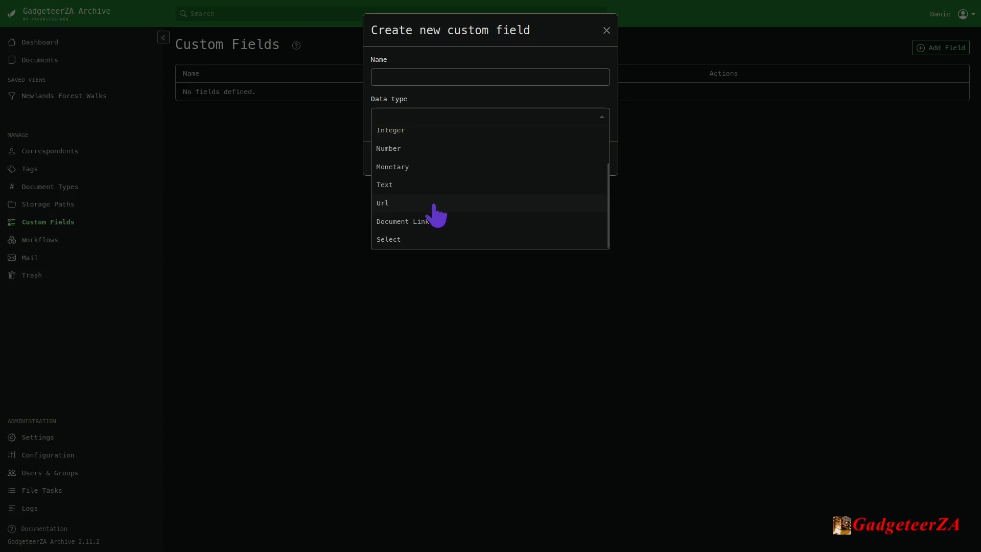
pyautogui.scroll(2, 435, 215)
pyautogui.click(297, 144)
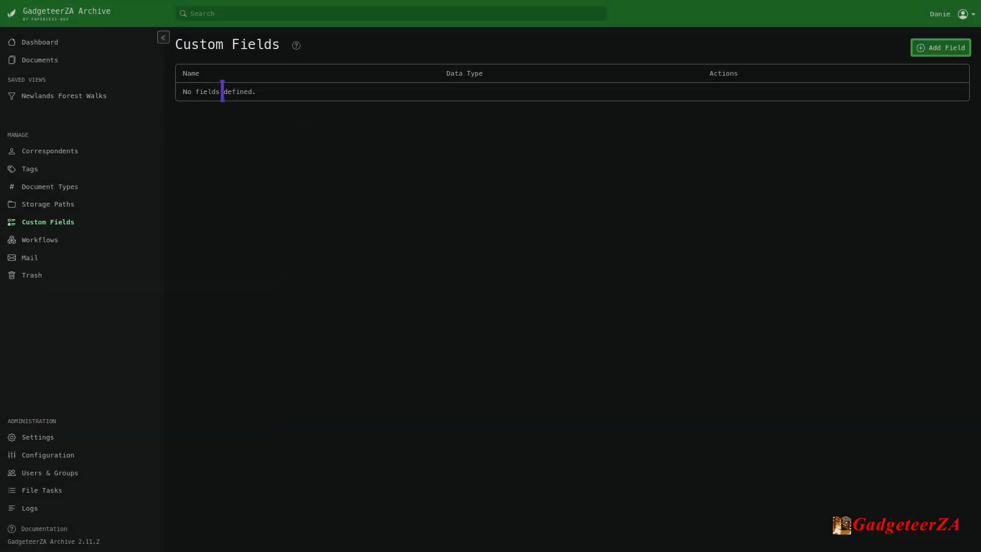
# Open the Assign default correspondent workflow for editing and view its Document Added trigger settings.
pyautogui.click(50, 253)
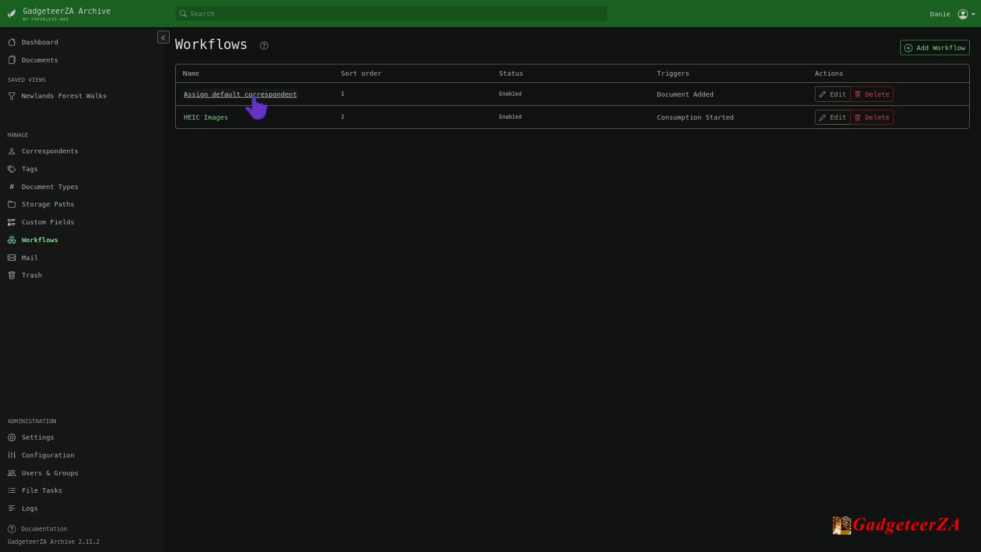
pyautogui.click(835, 95)
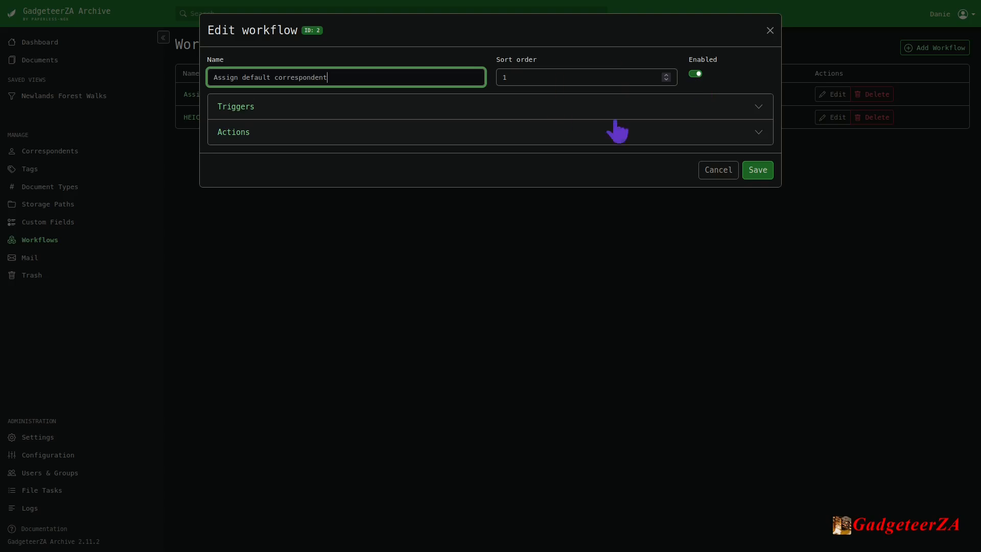
pyautogui.click(760, 108)
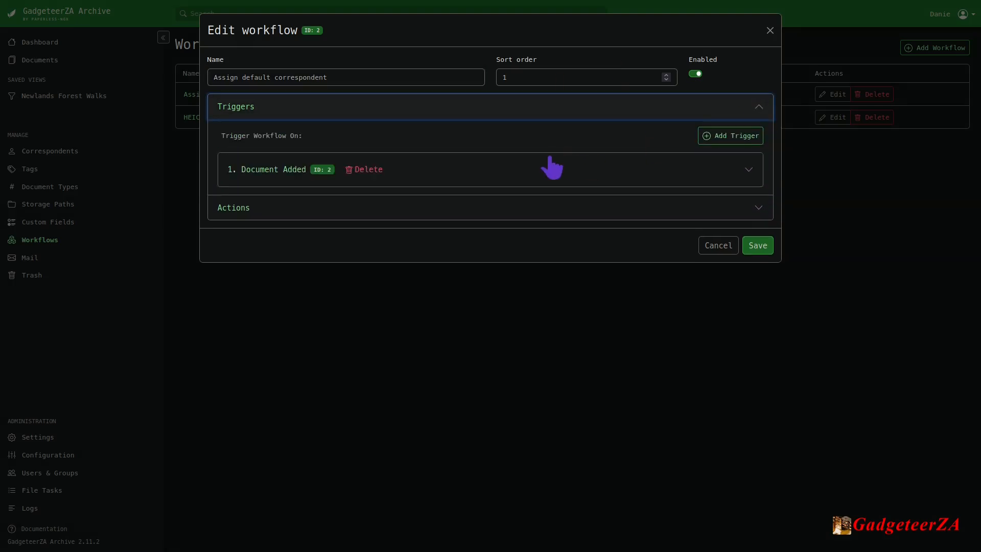
pyautogui.click(748, 169)
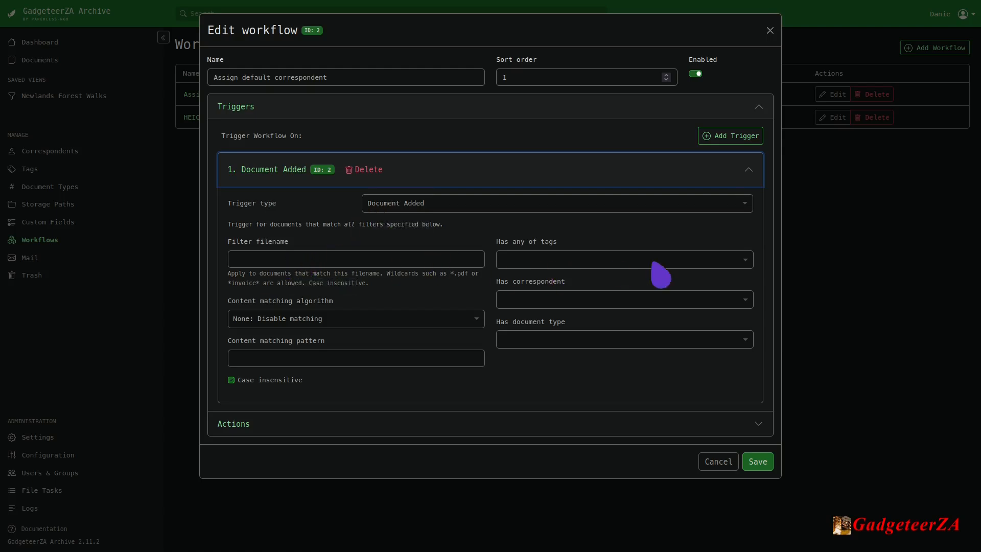
# Look at the tag and document type filter choices for the Document Added trigger, and collapse its settings.
pyautogui.click(747, 261)
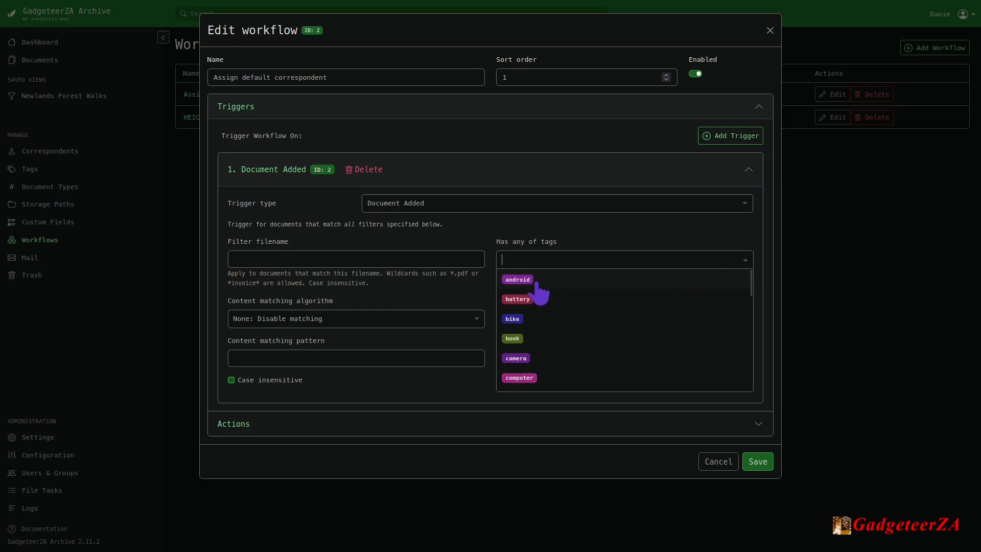
pyautogui.click(744, 261)
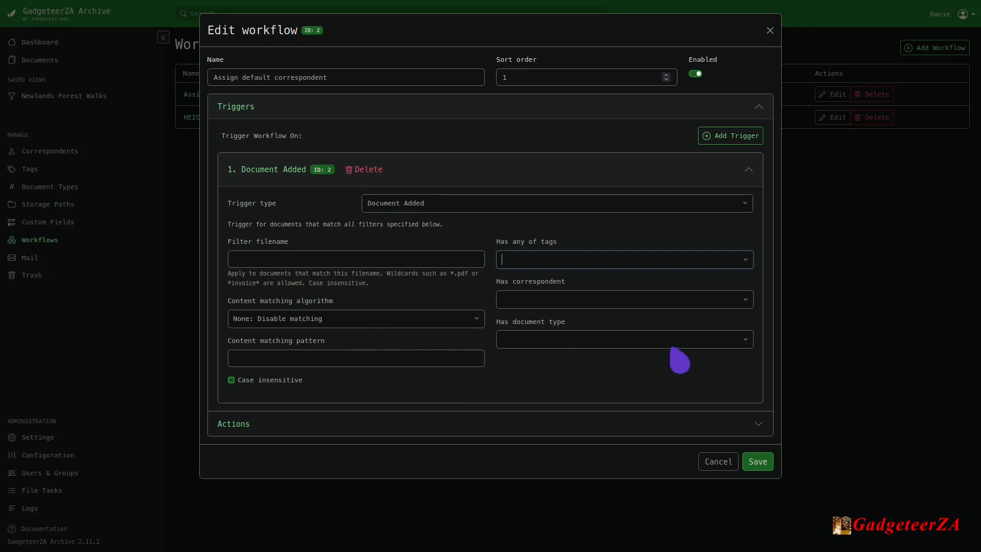
pyautogui.click(736, 342)
pyautogui.click(736, 343)
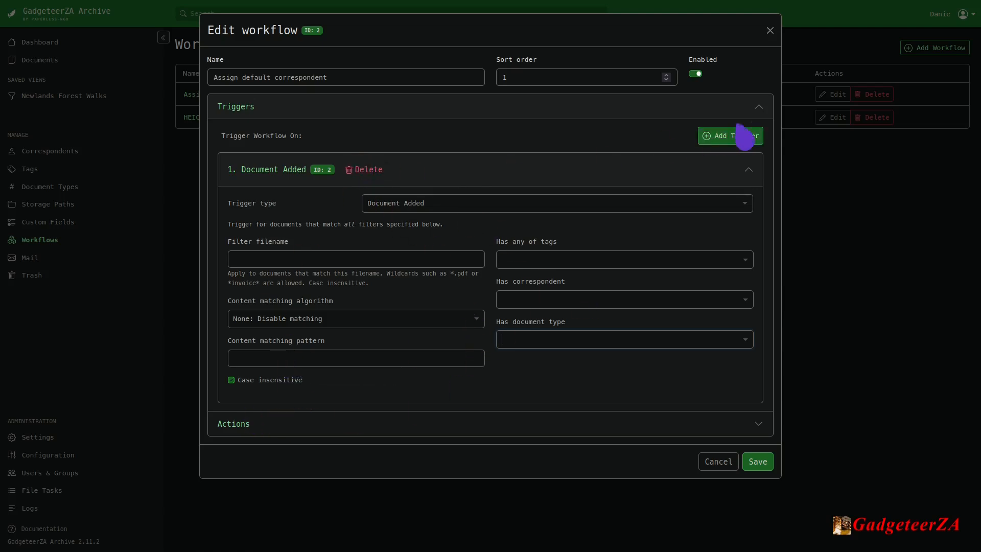
pyautogui.click(762, 112)
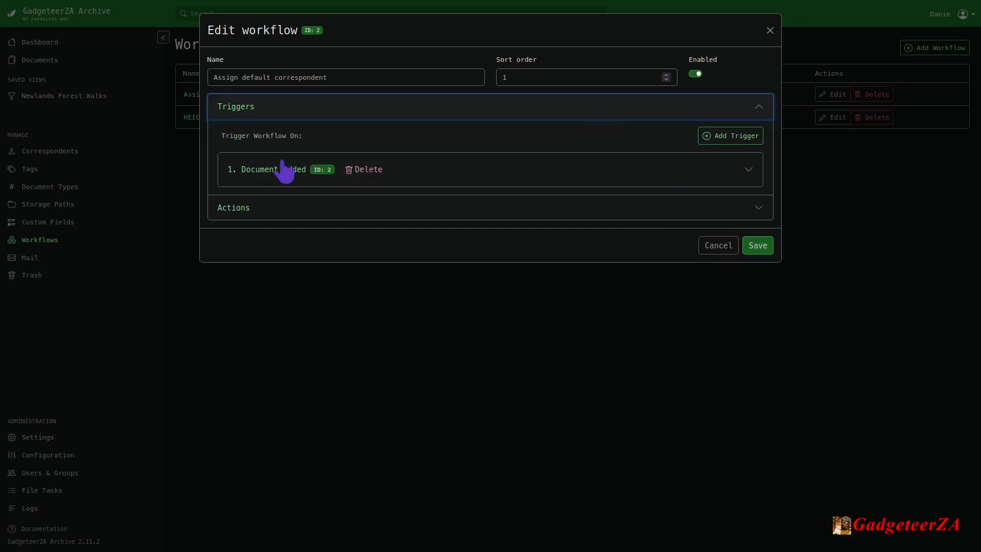
# Add a second trigger to the Assign default correspondent workflow and view its filter settings before collapsing the triggers.
pyautogui.click(725, 137)
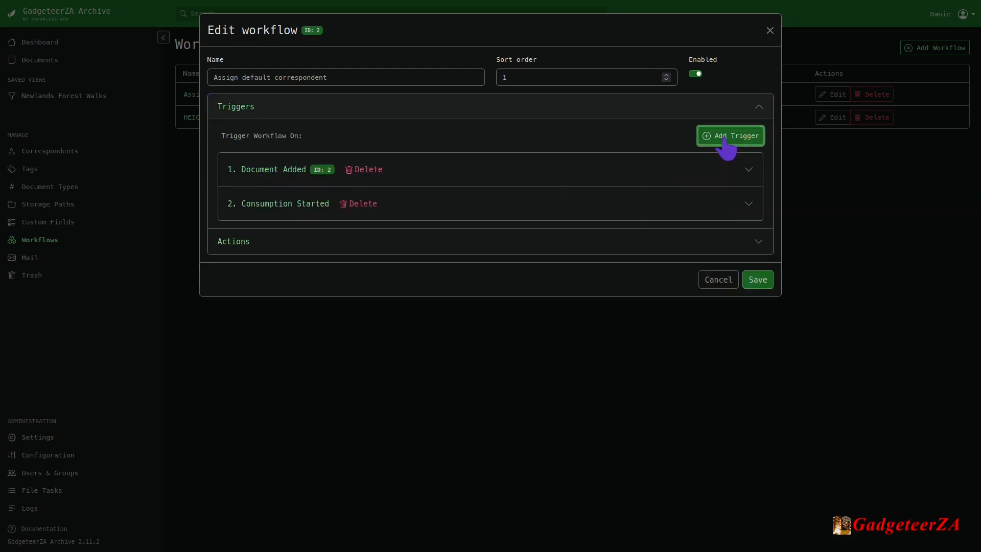
pyautogui.click(313, 217)
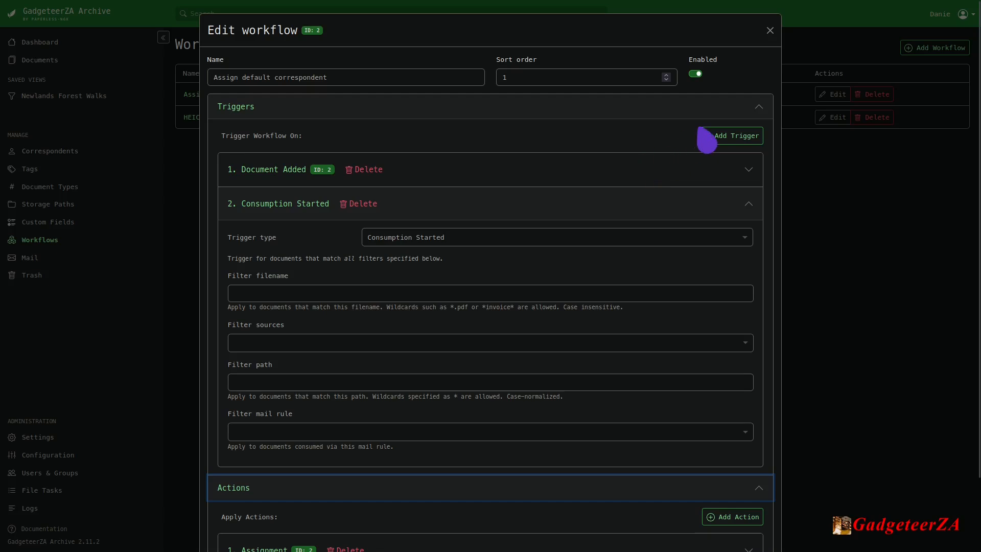
pyautogui.click(756, 111)
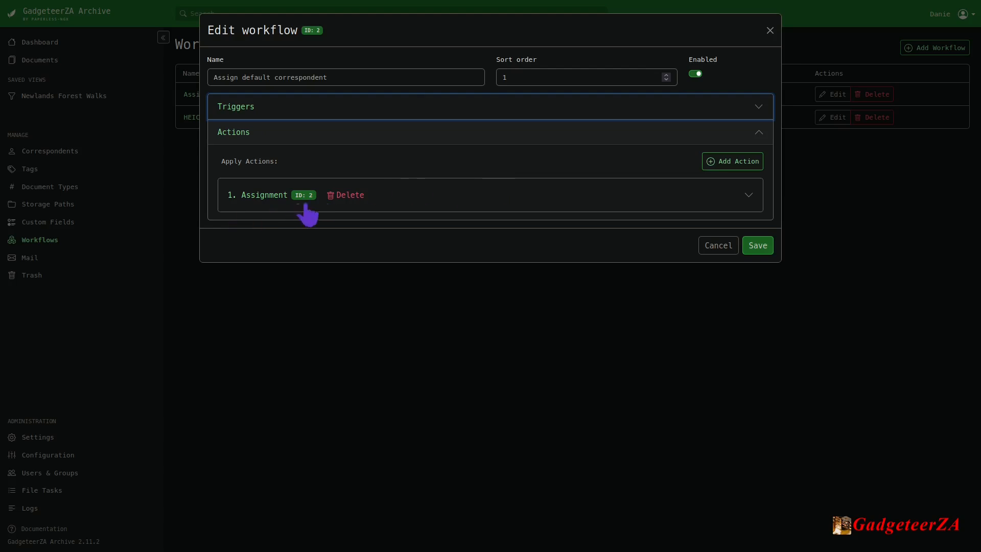
# Examine the workflow's Assignment action settings and the action types it offers, keeping Assignment.
pyautogui.click(260, 197)
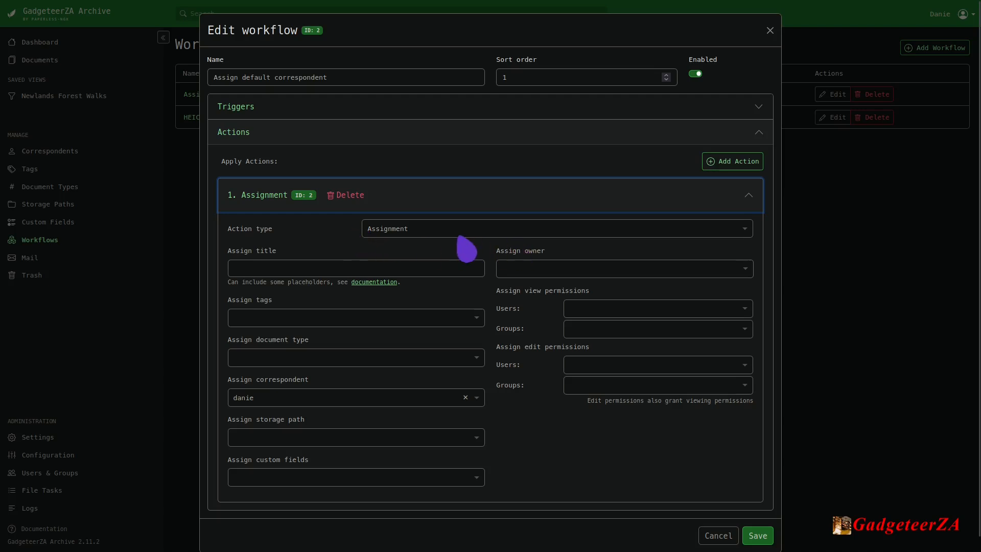
pyautogui.click(480, 231)
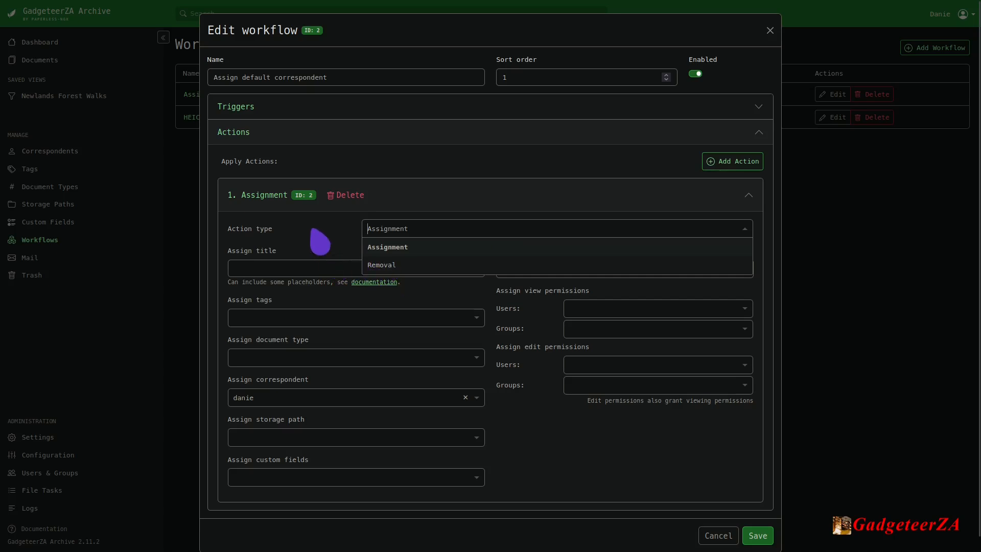
pyautogui.click(320, 241)
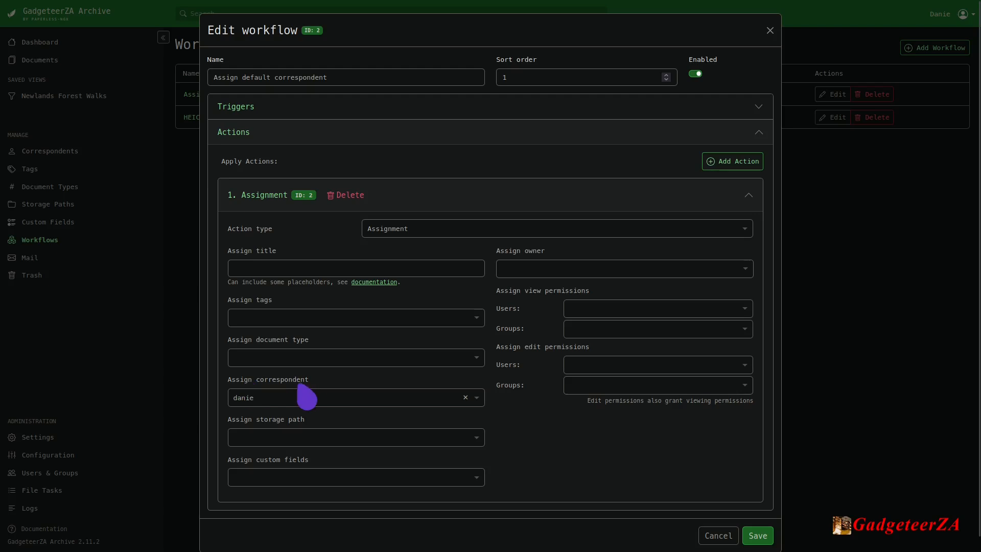
# View the correspondent choices in the workflow's Assignment action, and cancel the workflow edit without saving.
pyautogui.click(372, 401)
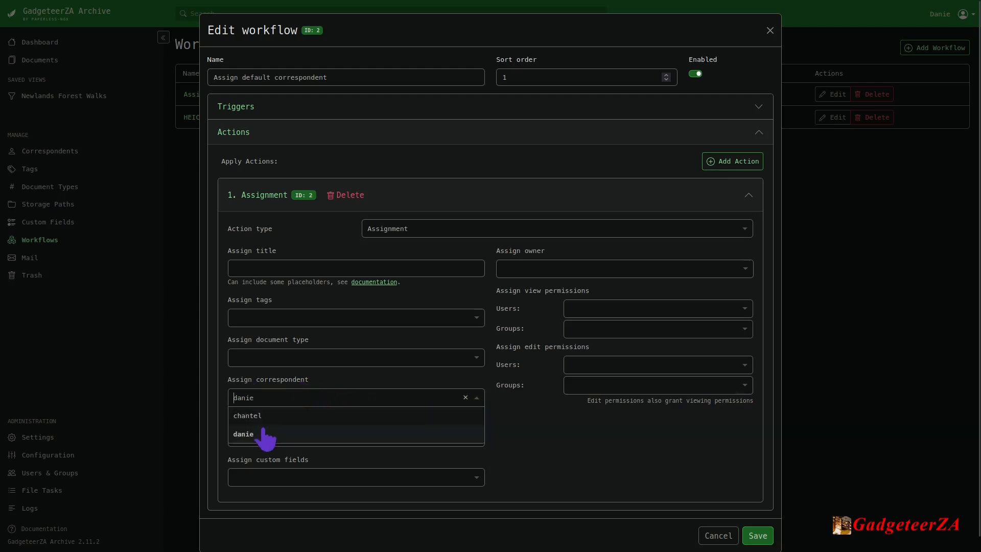
pyautogui.click(531, 422)
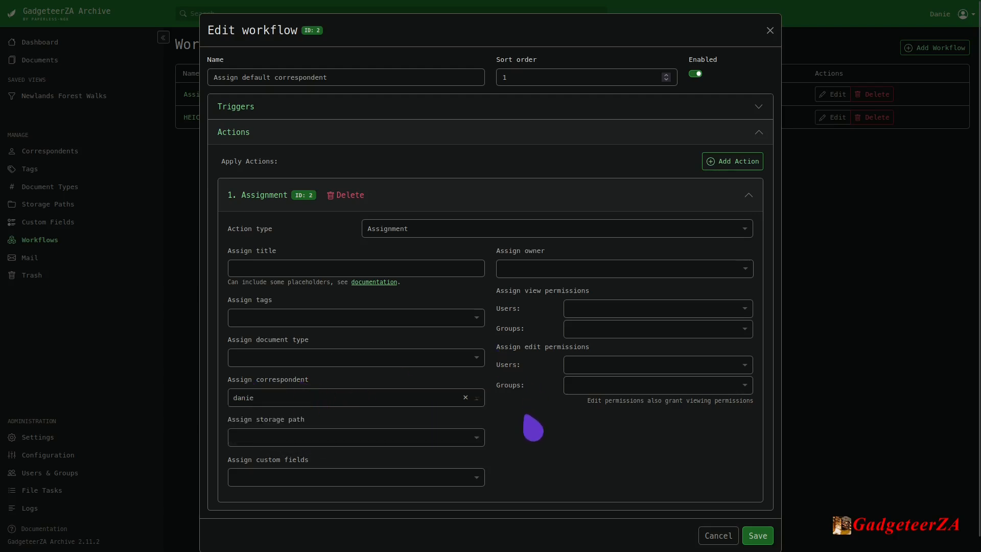
pyautogui.moveTo(309, 315); pyautogui.dragTo(308, 311)
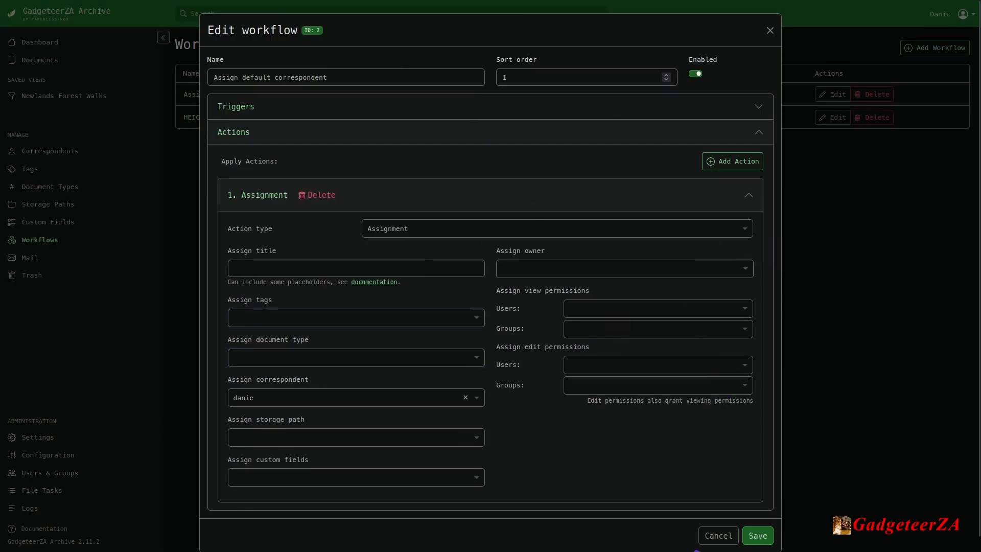
pyautogui.click(719, 535)
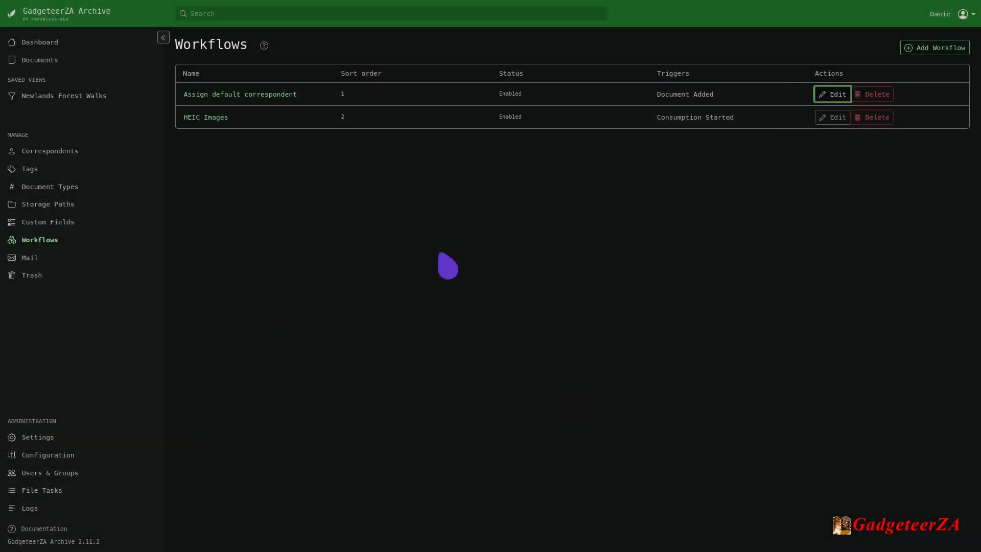
# View the mail accounts and rules page, followed by the documents in the trash.
pyautogui.click(31, 258)
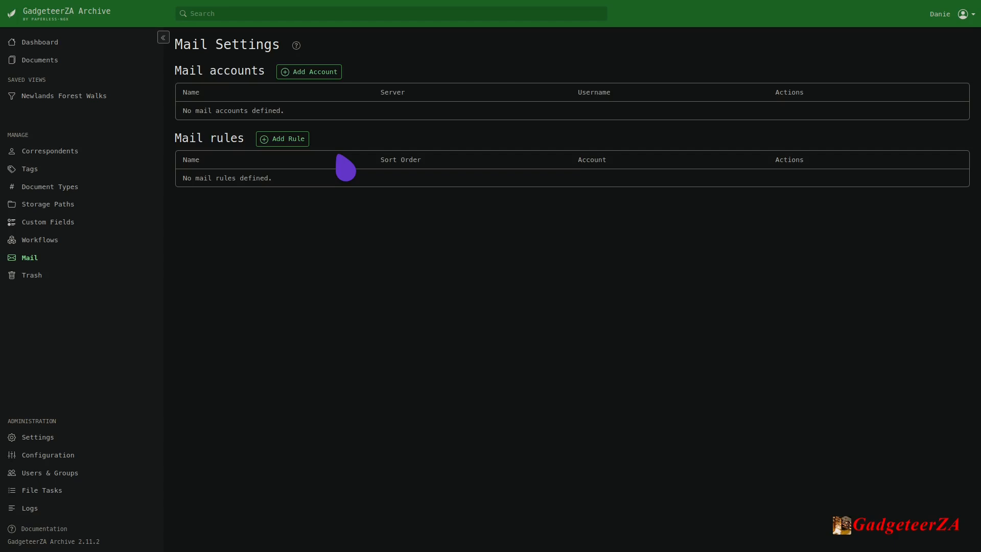
pyautogui.click(32, 275)
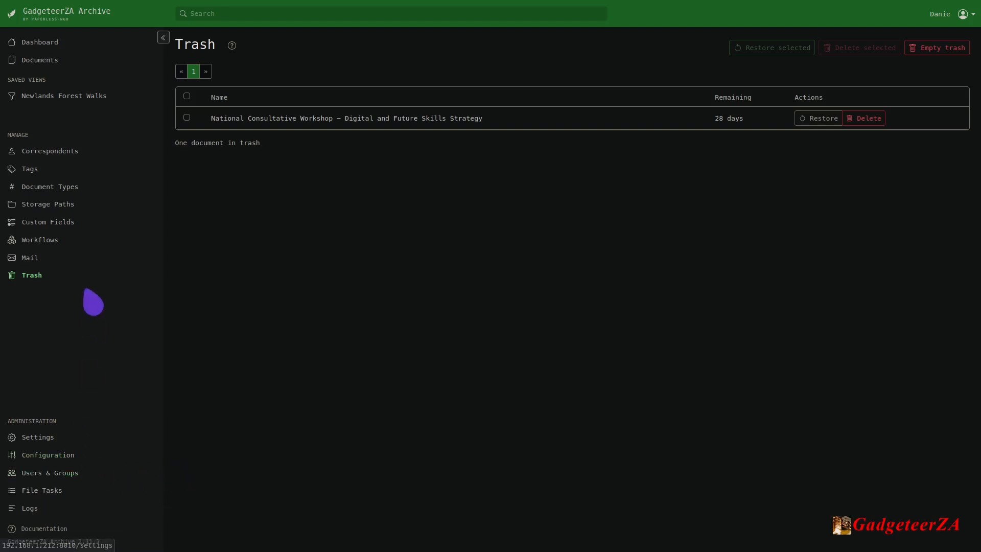
# Open the general application settings and look at the options in the user account menu.
pyautogui.click(34, 438)
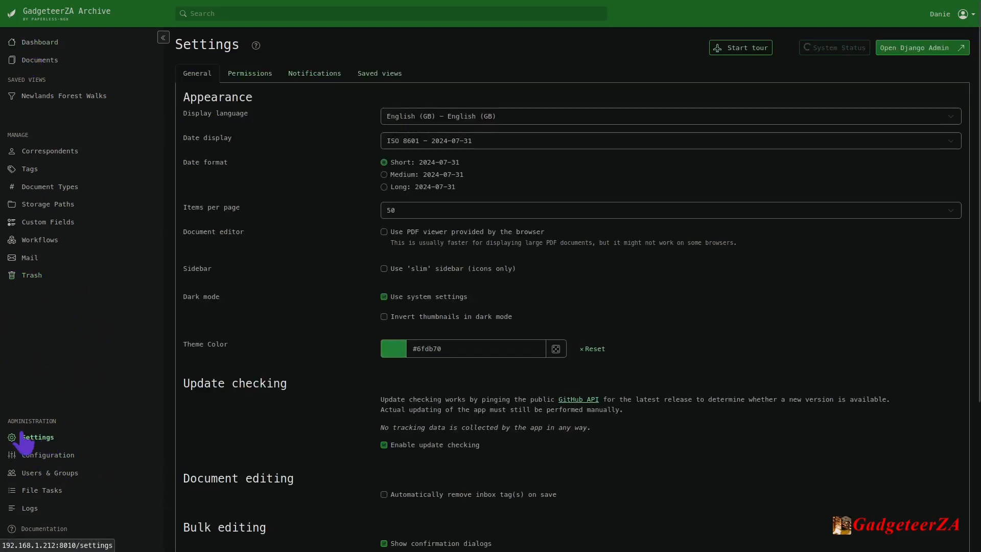
pyautogui.click(942, 17)
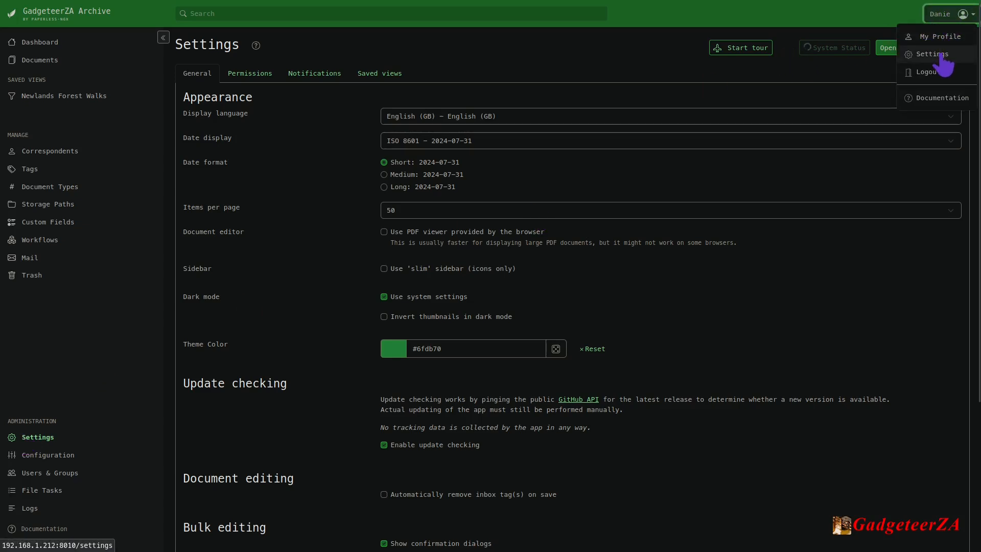
pyautogui.click(603, 29)
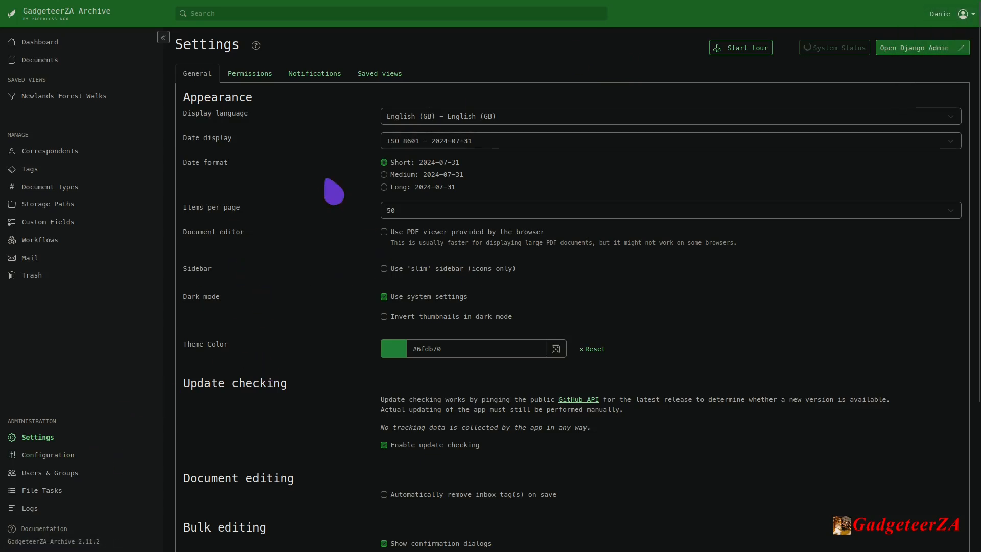
# Look through the display language and date display choices, keeping English (GB) and ISO 8601.
pyautogui.click(475, 120)
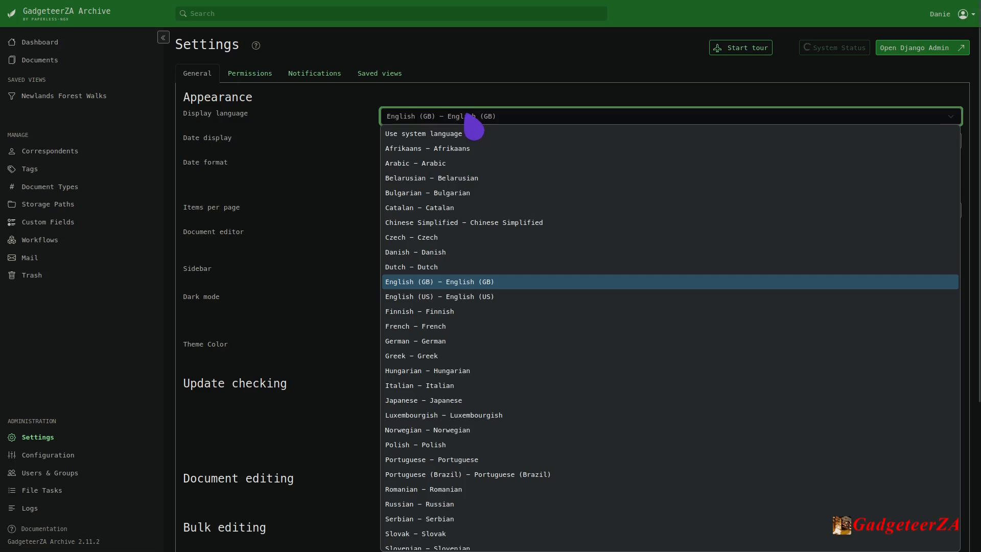
pyautogui.click(467, 115)
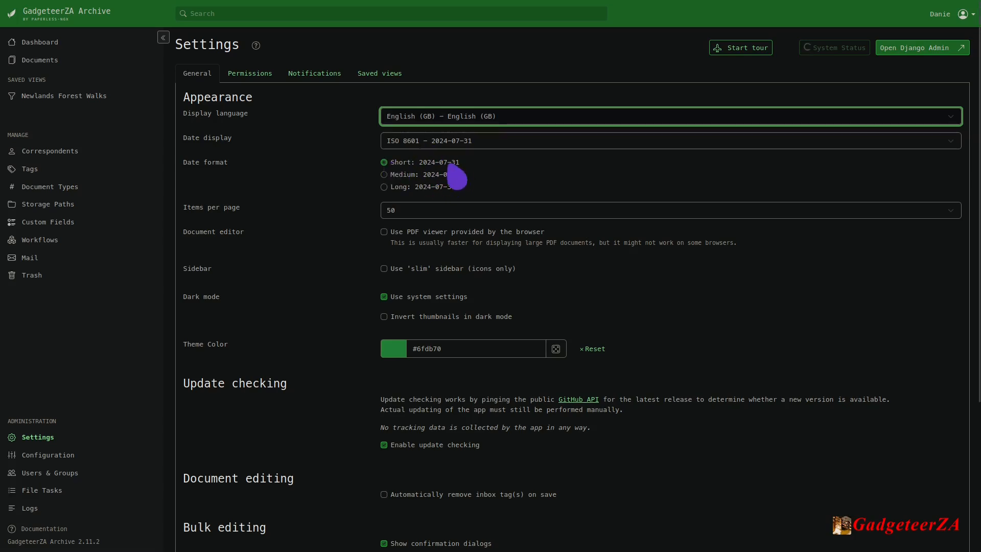
pyautogui.click(490, 141)
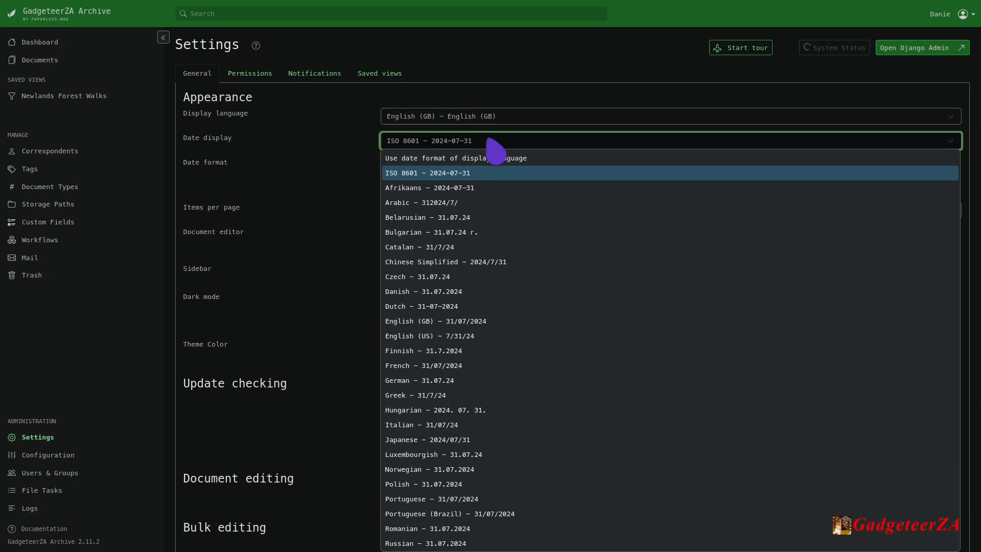
pyautogui.scroll(-2, 539, 301)
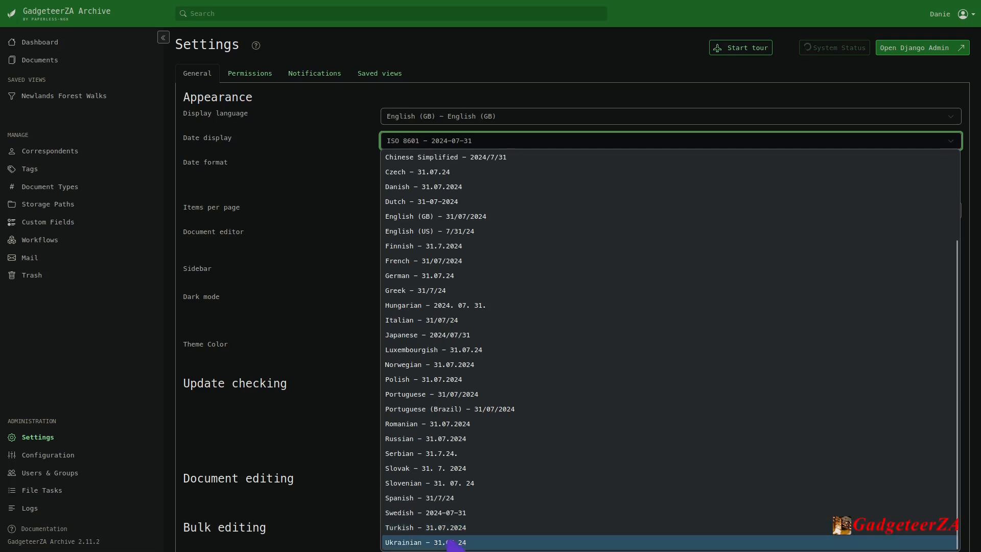
pyautogui.scroll(2, 442, 475)
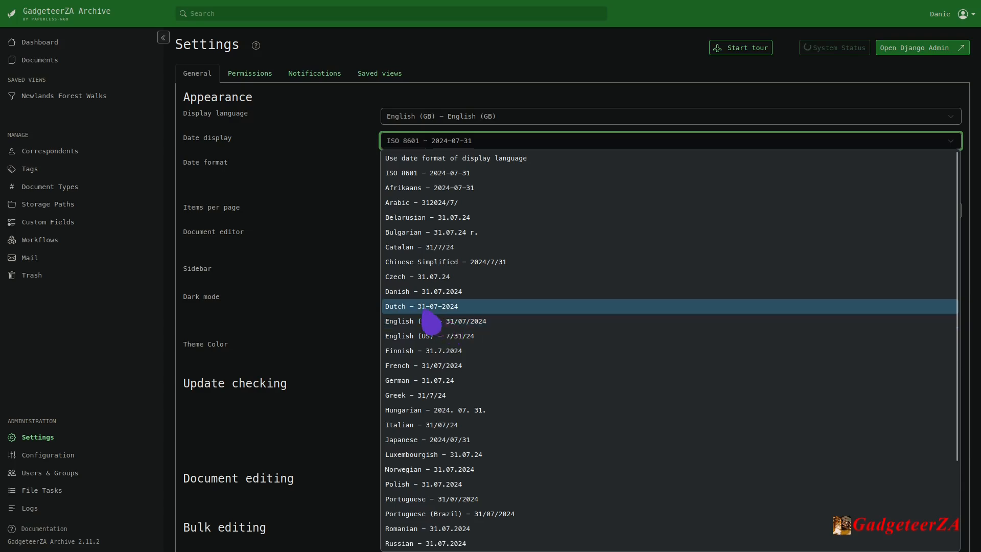
pyautogui.click(344, 157)
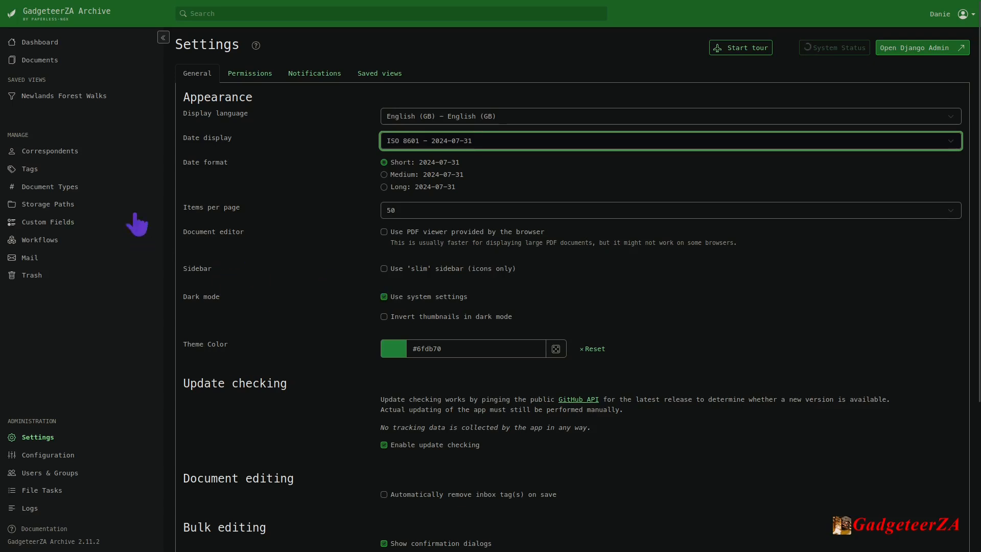
# Switch the slim sidebar option on and off again, and view the full search link choices, keeping Advanced search.
pyautogui.click(384, 268)
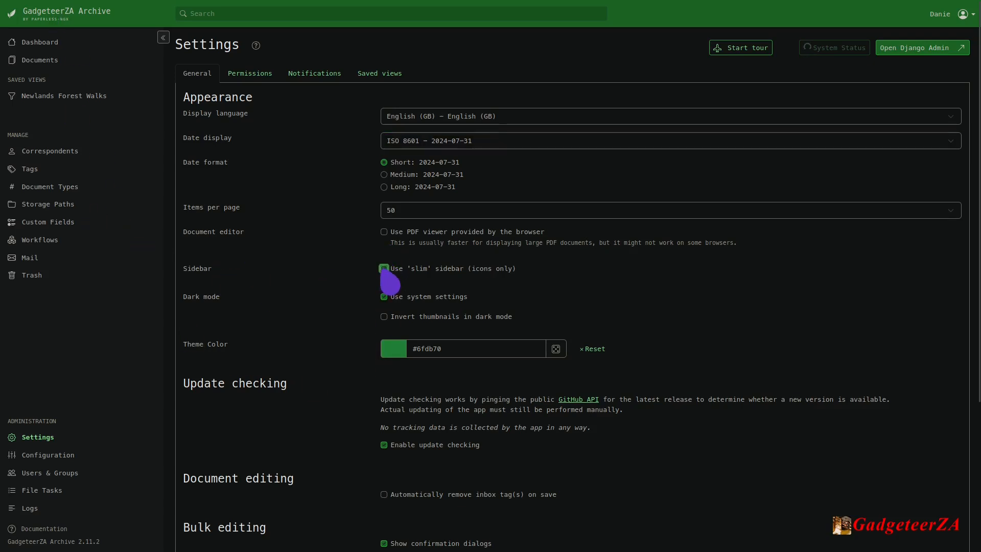
pyautogui.click(384, 269)
pyautogui.scroll(-3, 324, 320)
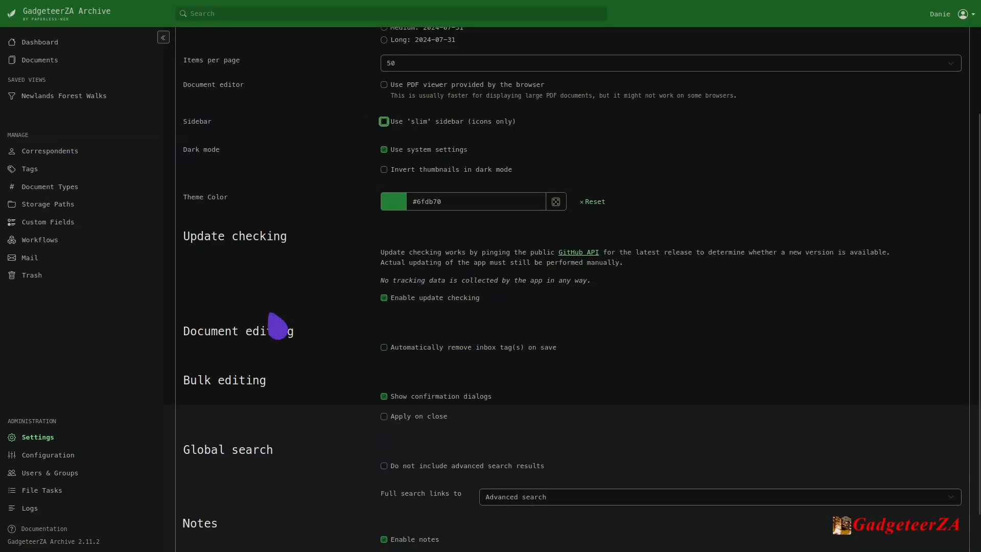
pyautogui.scroll(-1, 342, 364)
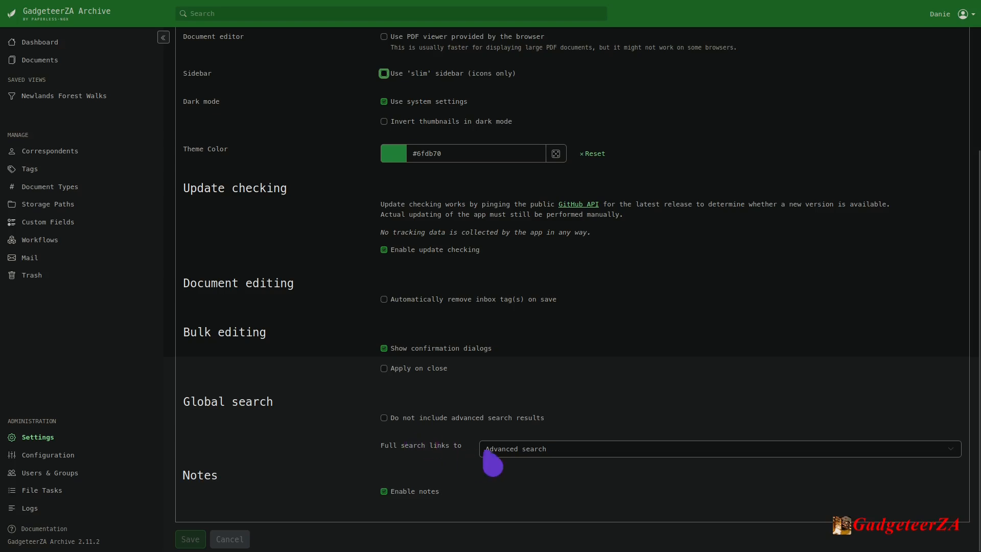
pyautogui.click(513, 450)
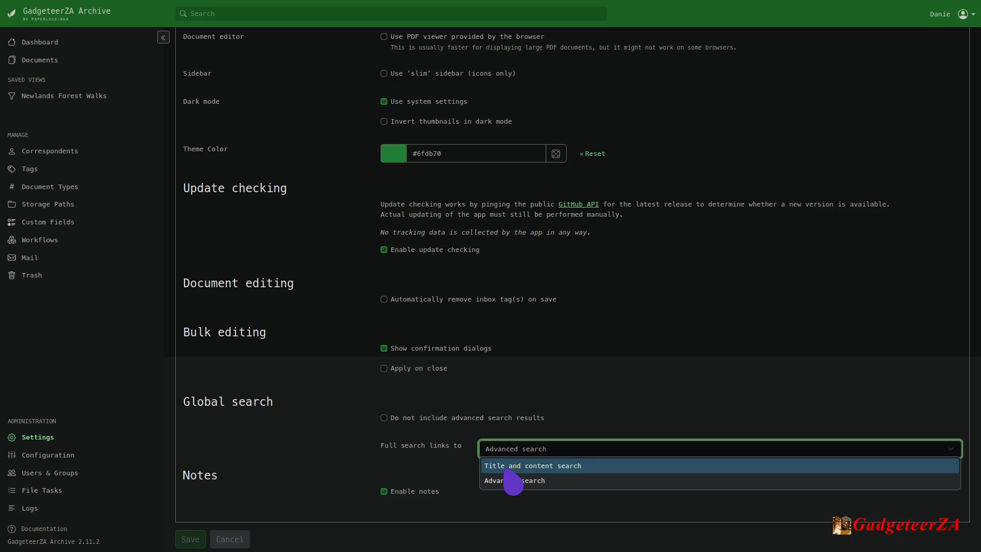
pyautogui.click(521, 483)
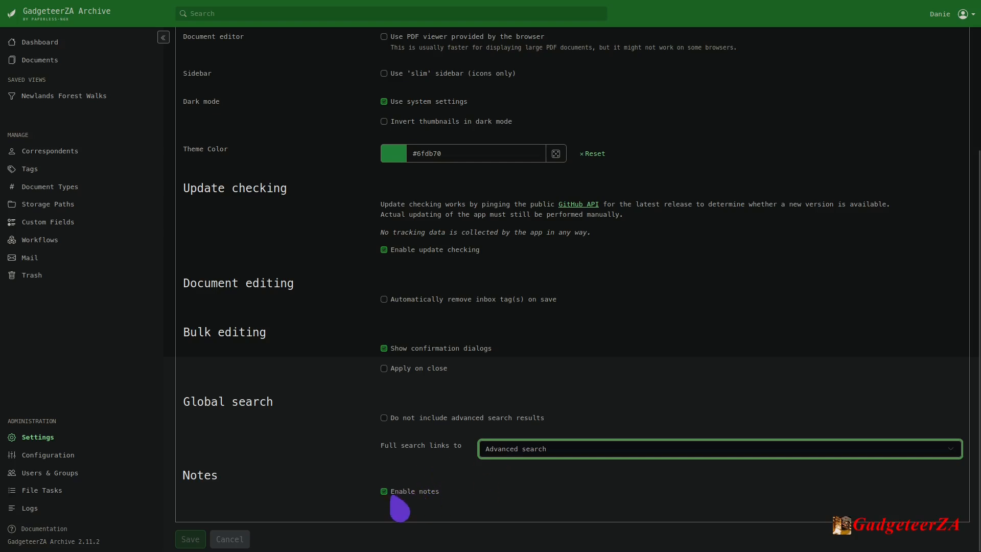
# View the default owner and permission settings, followed by the document processing notification settings.
pyautogui.scroll(1, 266, 488)
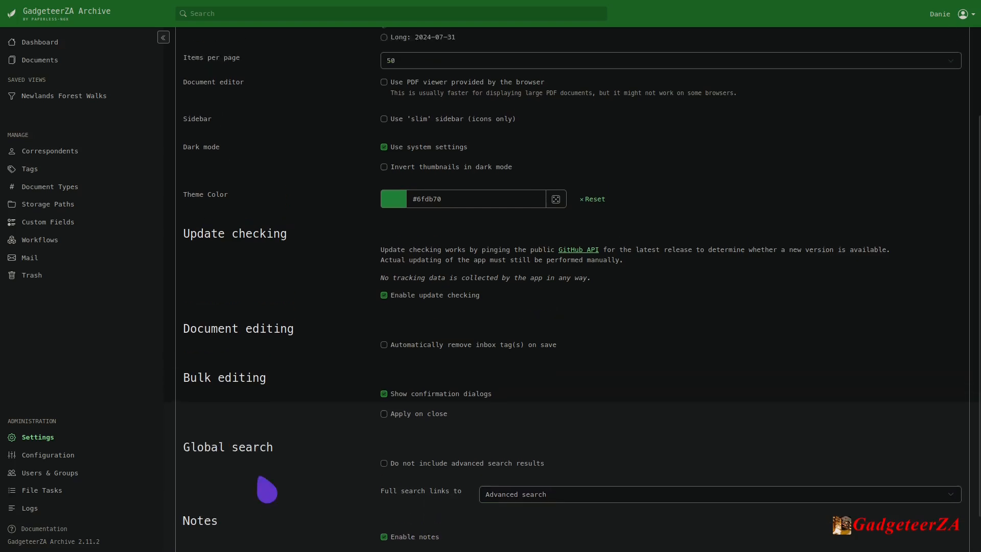
pyautogui.scroll(3, 266, 490)
pyautogui.click(254, 78)
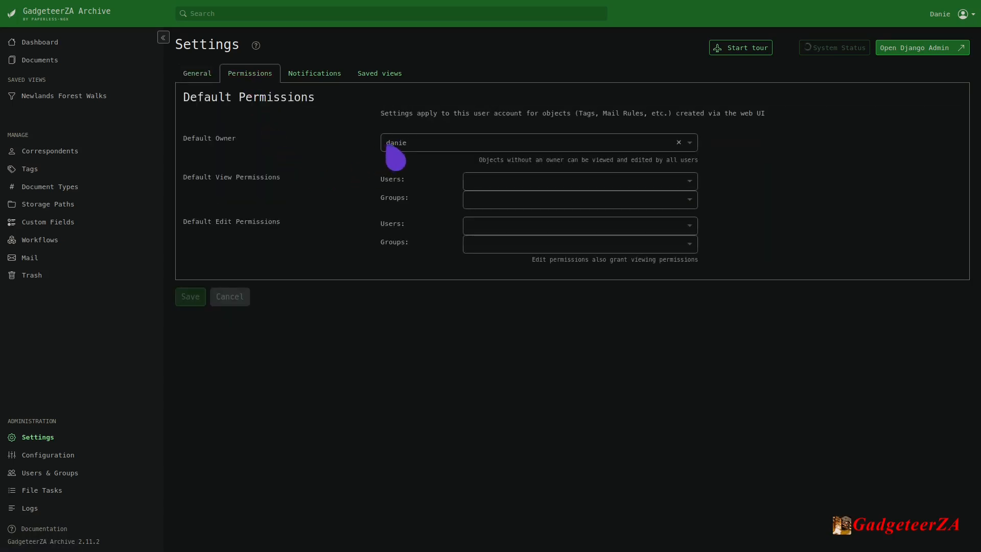
pyautogui.click(409, 146)
pyautogui.click(297, 202)
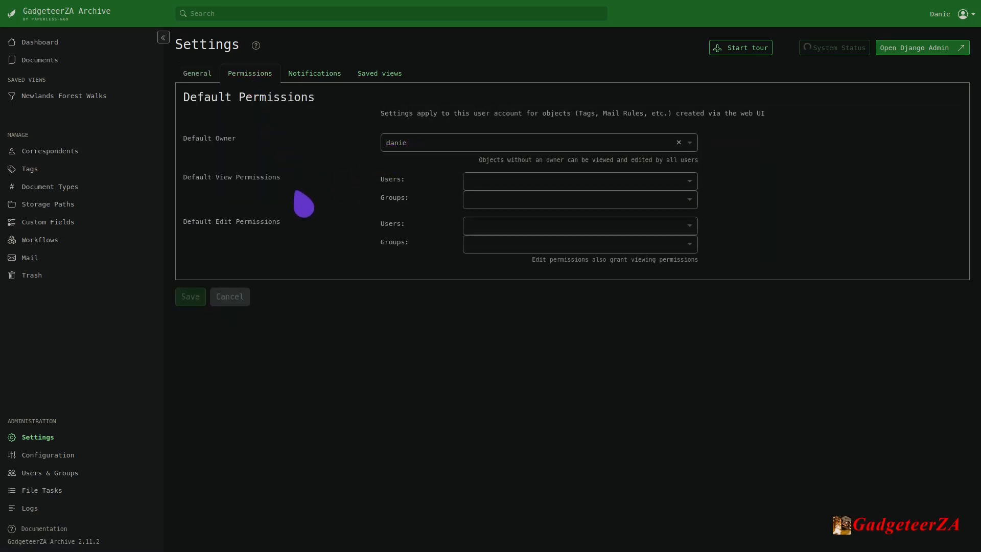
pyautogui.click(514, 184)
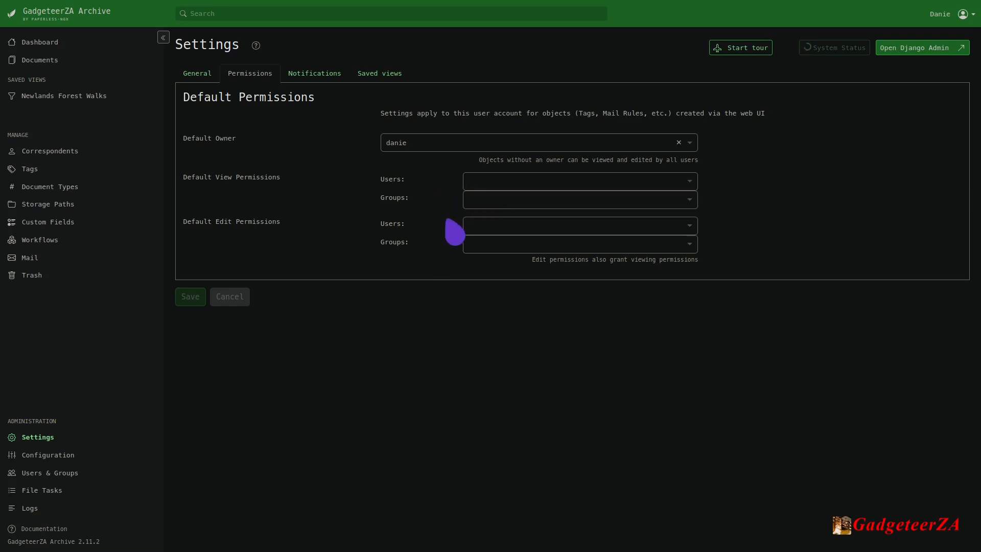
pyautogui.click(306, 83)
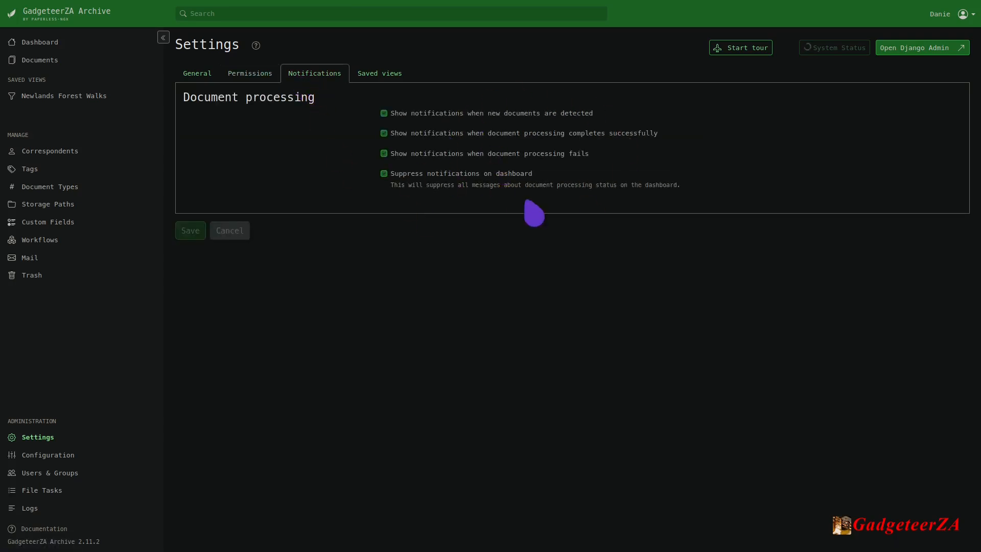
# Enable Show on dashboard for the Newlands Forest Walks saved view, save the settings, and view the dashboard.
pyautogui.click(378, 75)
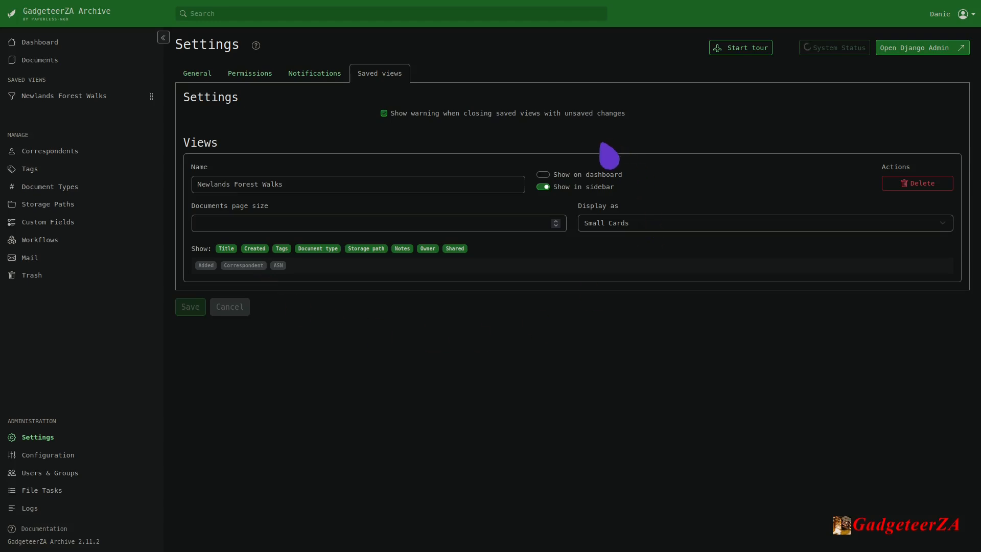
pyautogui.click(544, 186)
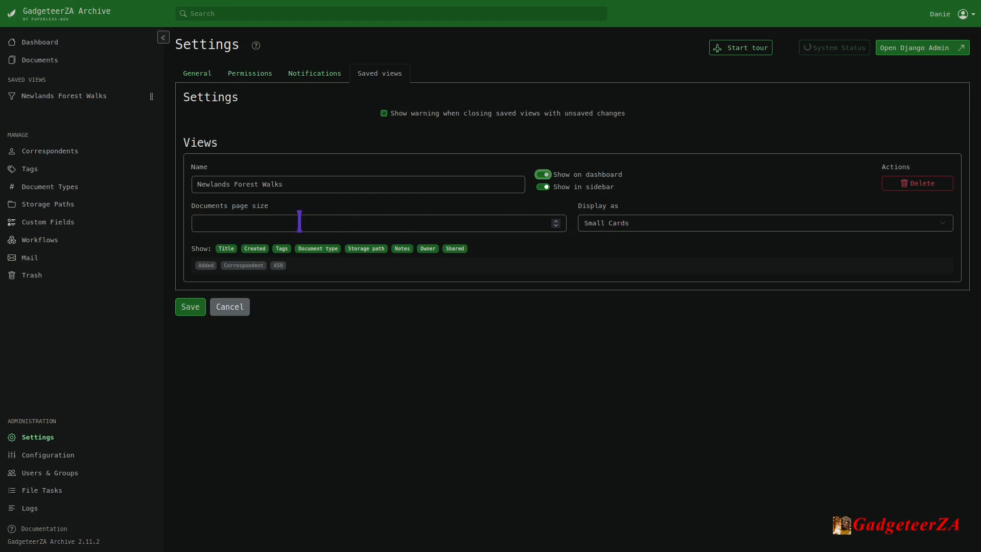
pyautogui.click(192, 312)
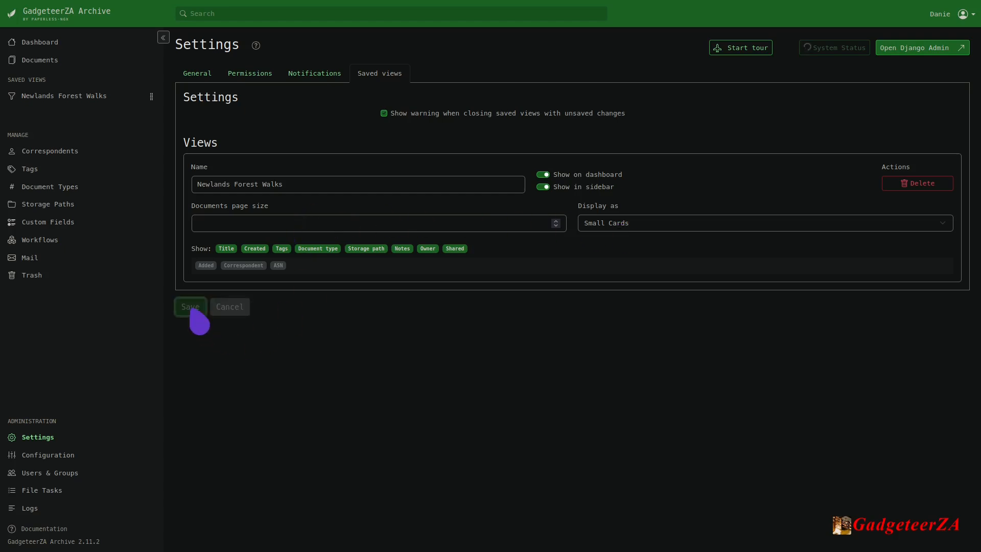
pyautogui.click(35, 43)
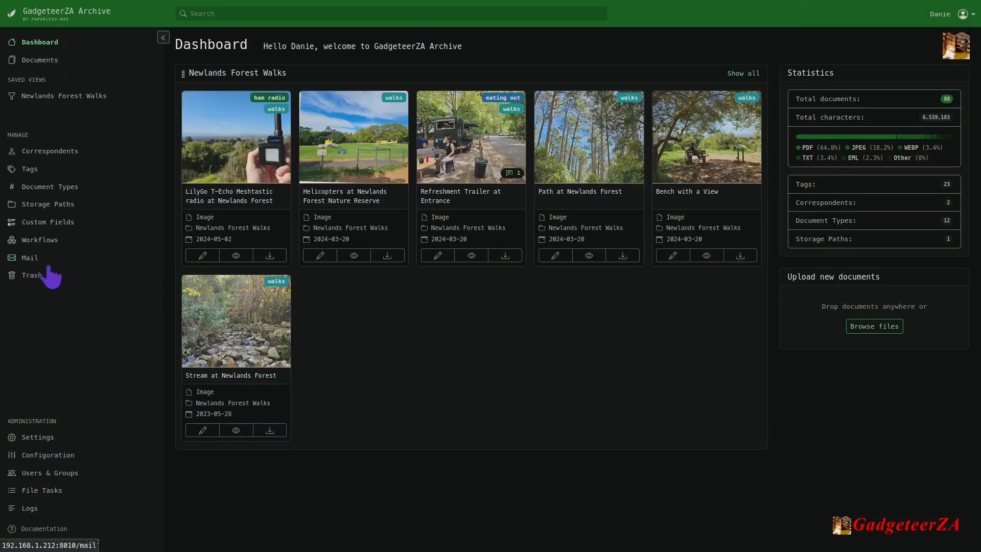
# View the application configuration's general and OCR settings, including the Mode and Clean choices, leaving Mode empty and Clean on clean.
pyautogui.click(37, 438)
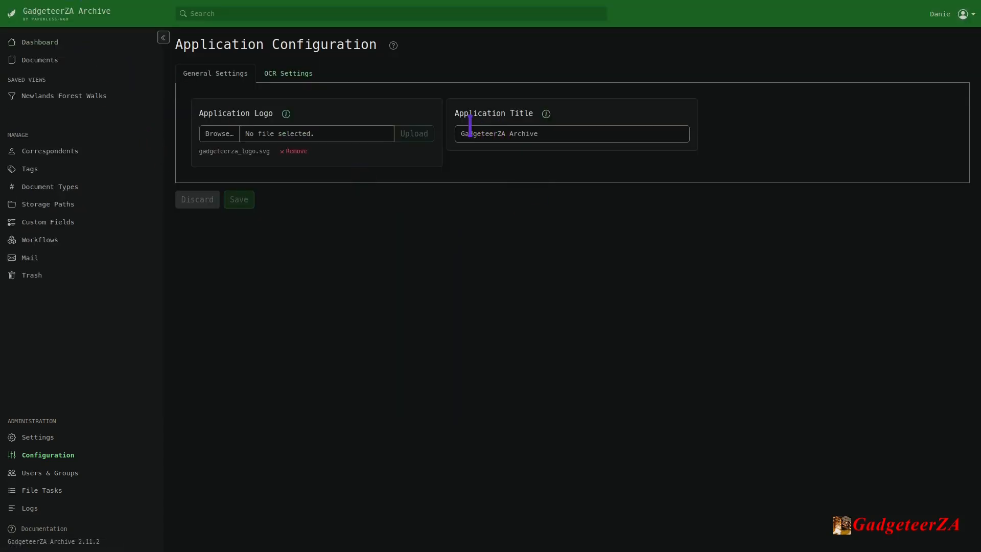
pyautogui.click(302, 77)
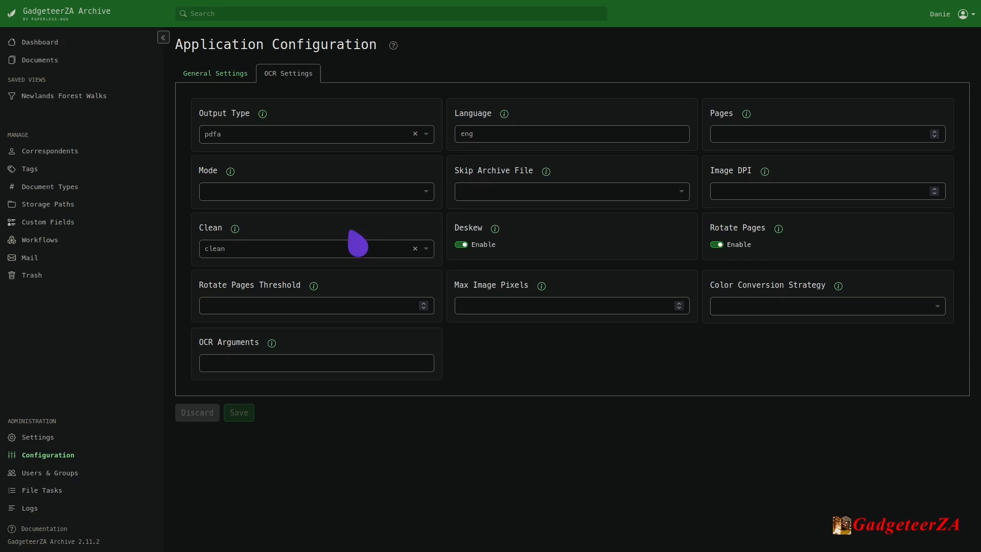
pyautogui.click(398, 191)
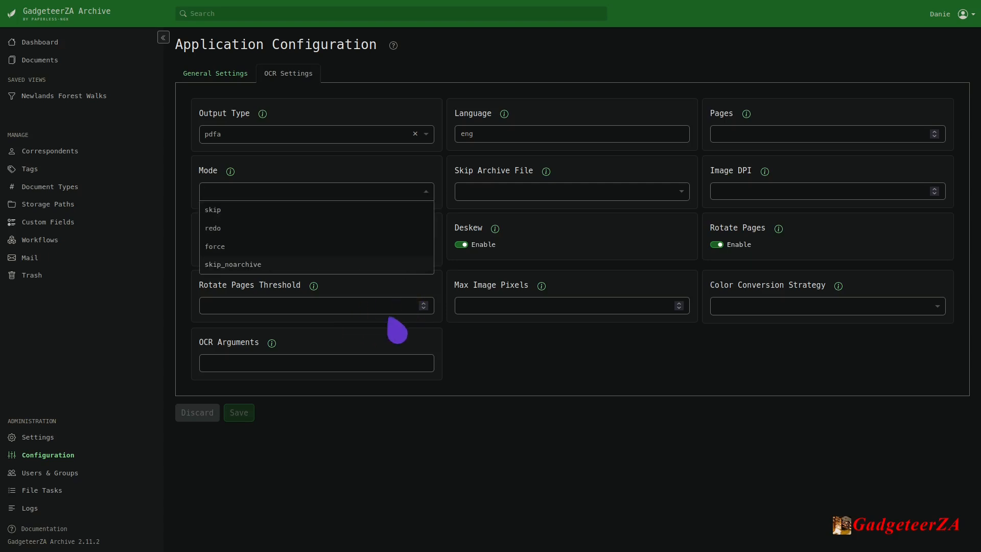
pyautogui.click(499, 377)
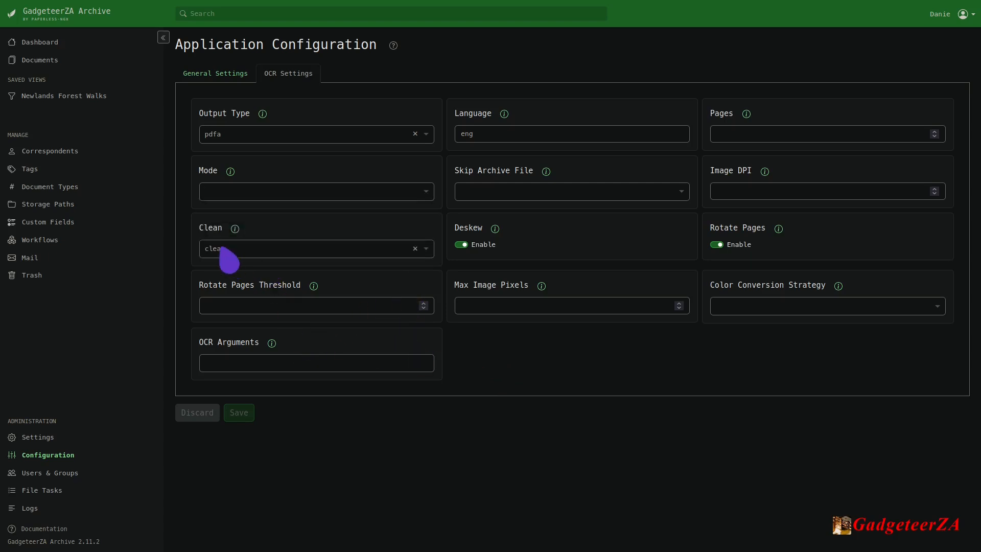
pyautogui.click(275, 253)
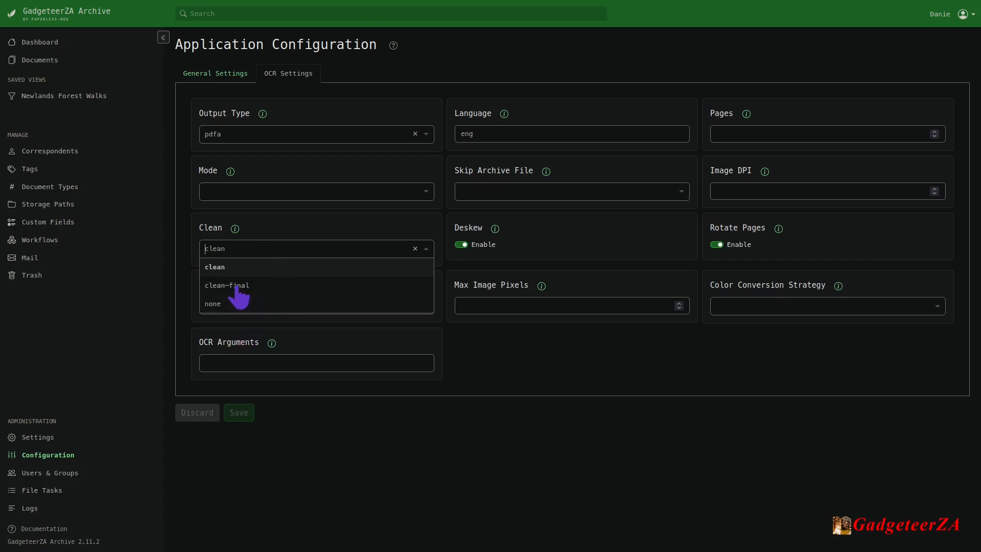
pyautogui.click(295, 240)
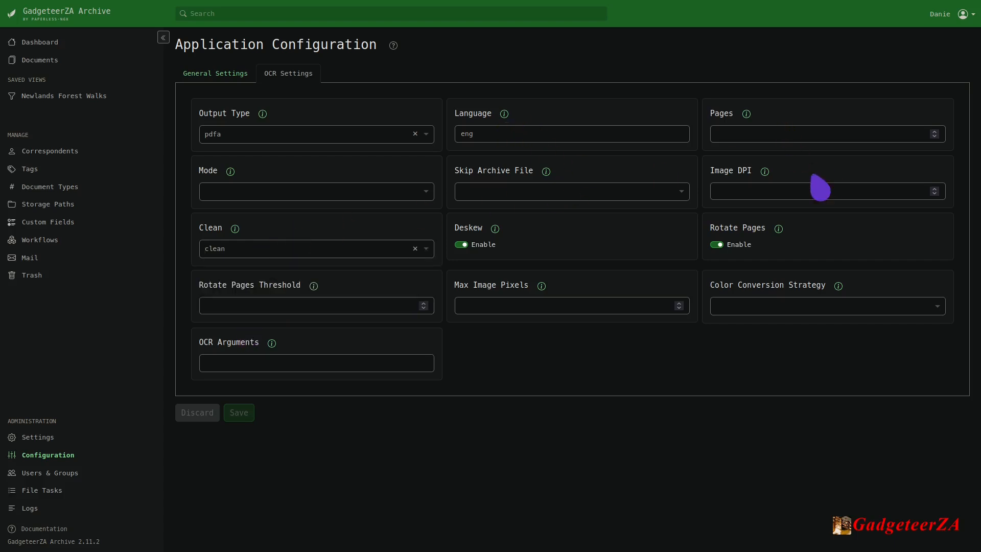
# View the users and groups administration page, followed by the file tasks page.
pyautogui.click(767, 188)
pyautogui.click(901, 236)
pyautogui.click(65, 475)
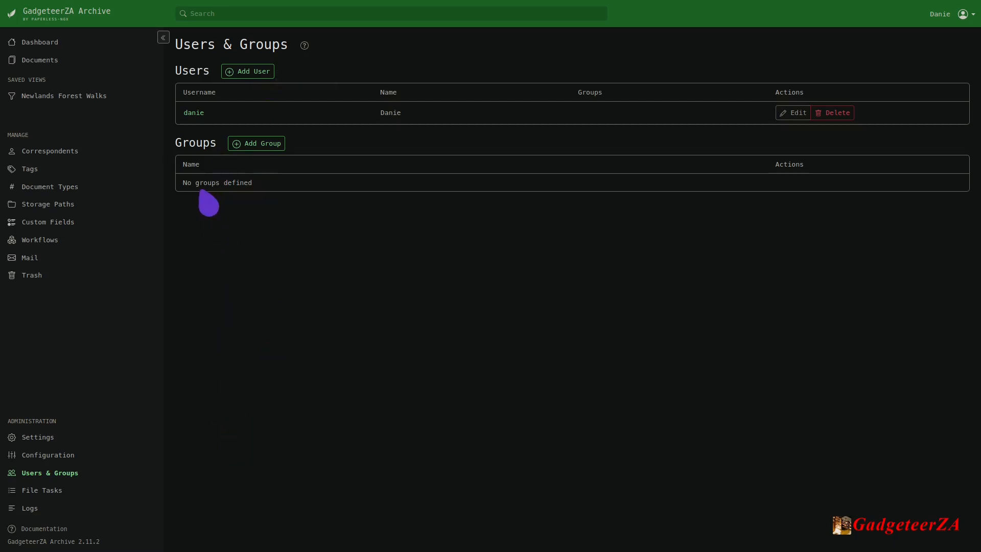
pyautogui.click(26, 491)
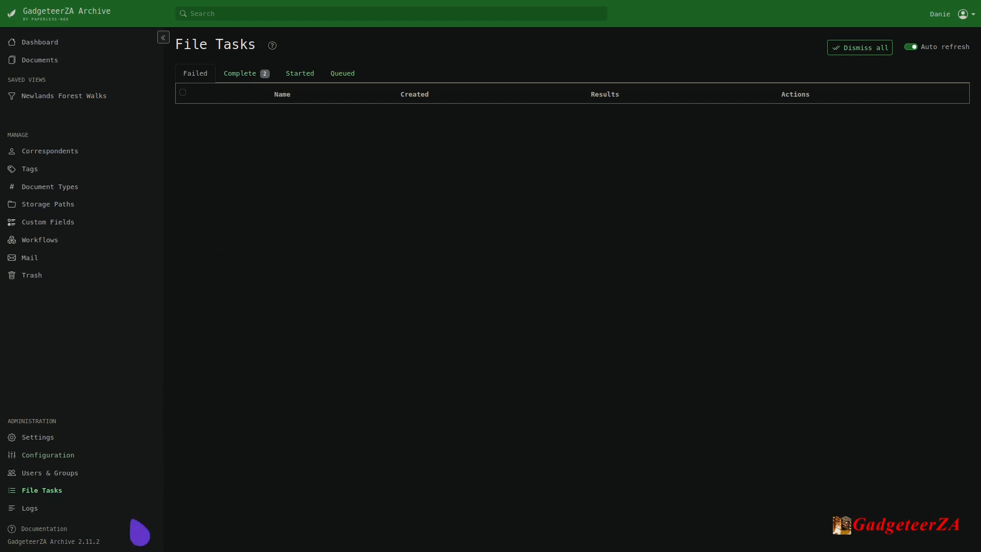
# Examine the processing entries in paperless.log and return to the dashboard.
pyautogui.click(31, 509)
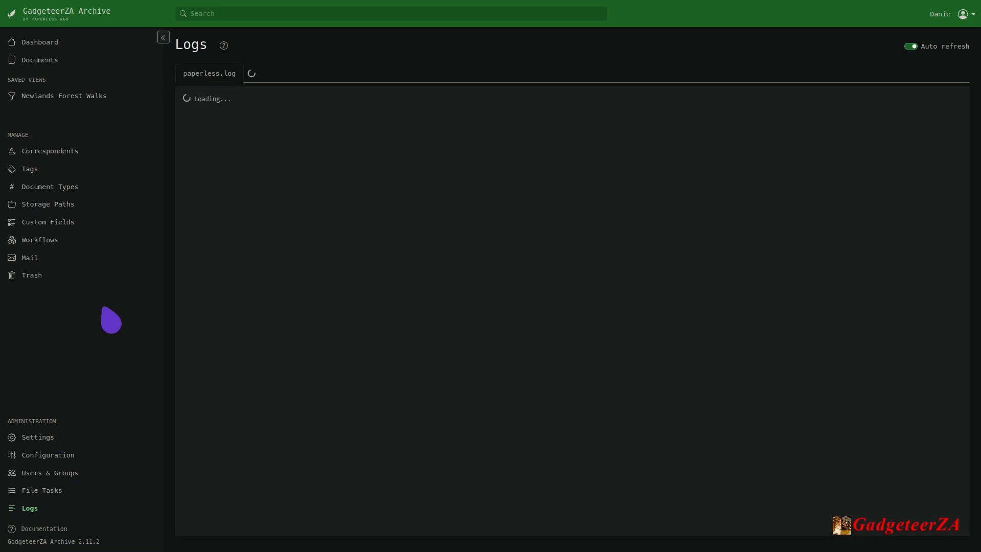
pyautogui.scroll(7, 374, 242)
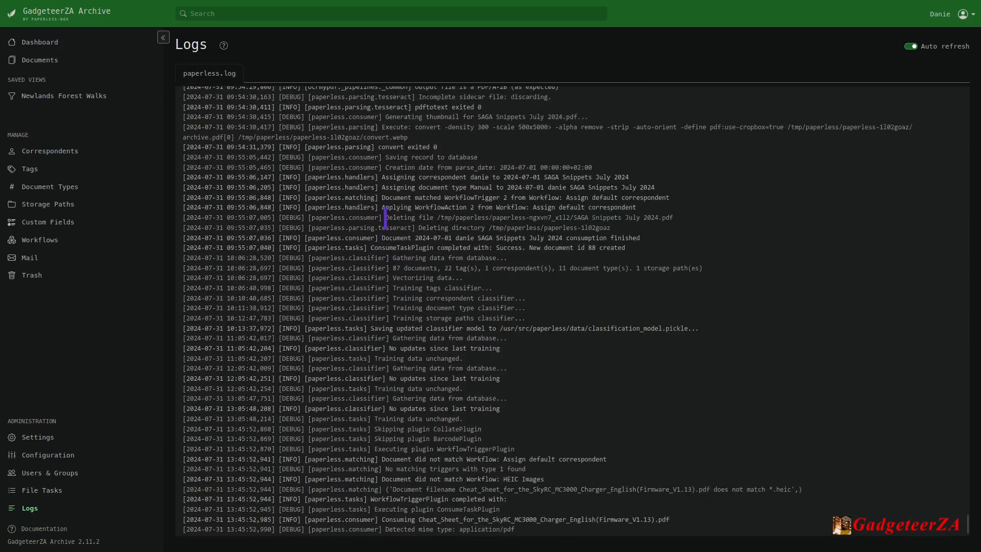
pyautogui.scroll(-7, 399, 215)
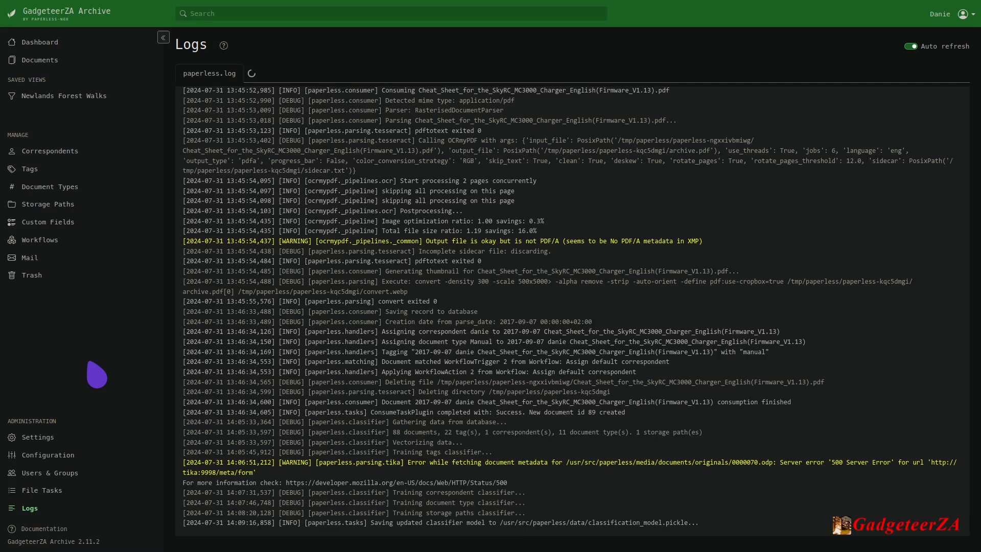
pyautogui.click(37, 44)
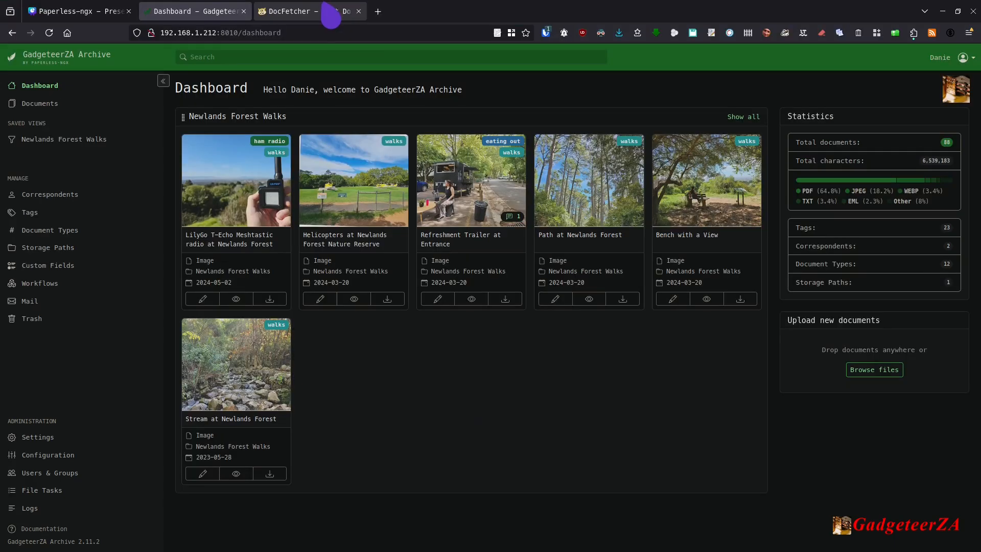
# Switch to the DocFetcher website, read through its overview of usage and notable features, and view the download page.
pyautogui.click(325, 11)
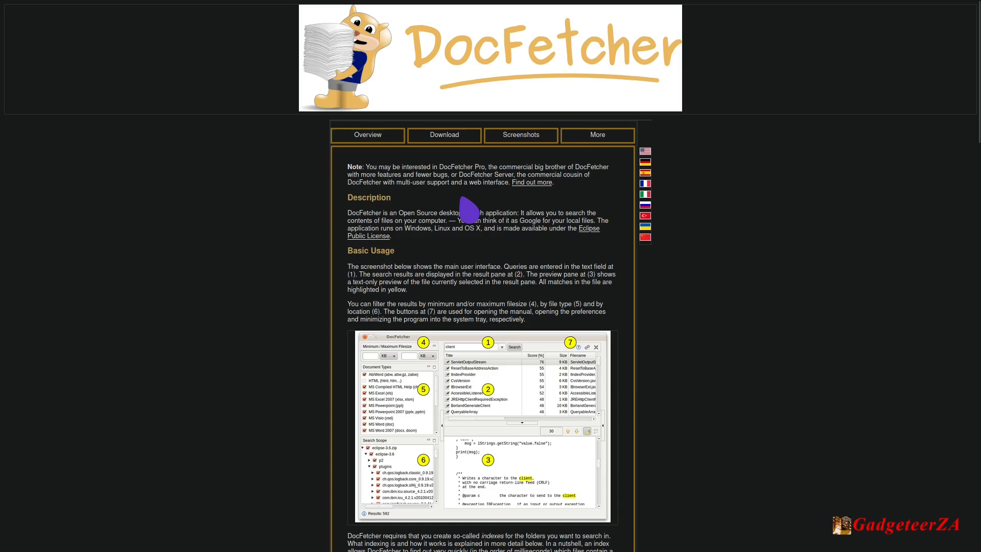
pyautogui.scroll(-3, 495, 268)
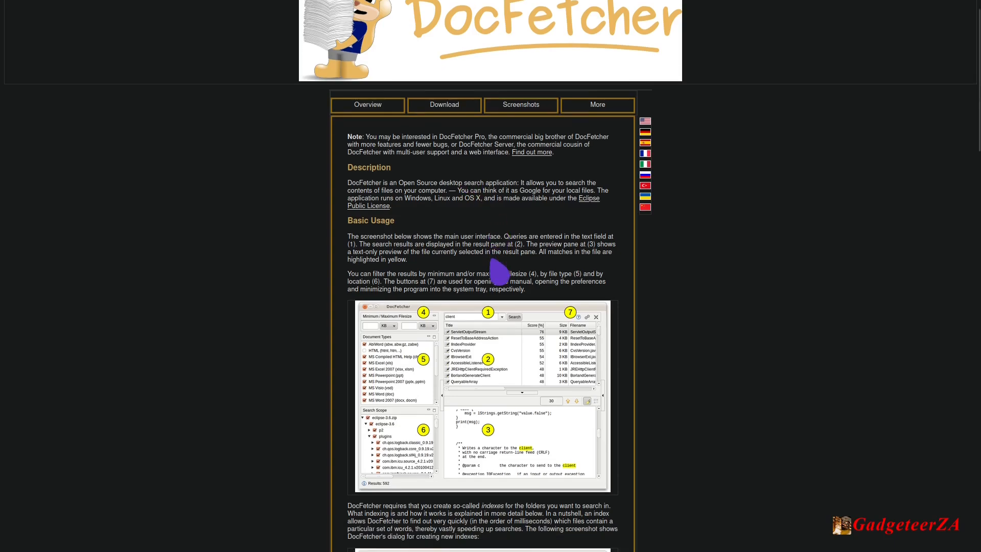
pyautogui.scroll(-10, 498, 271)
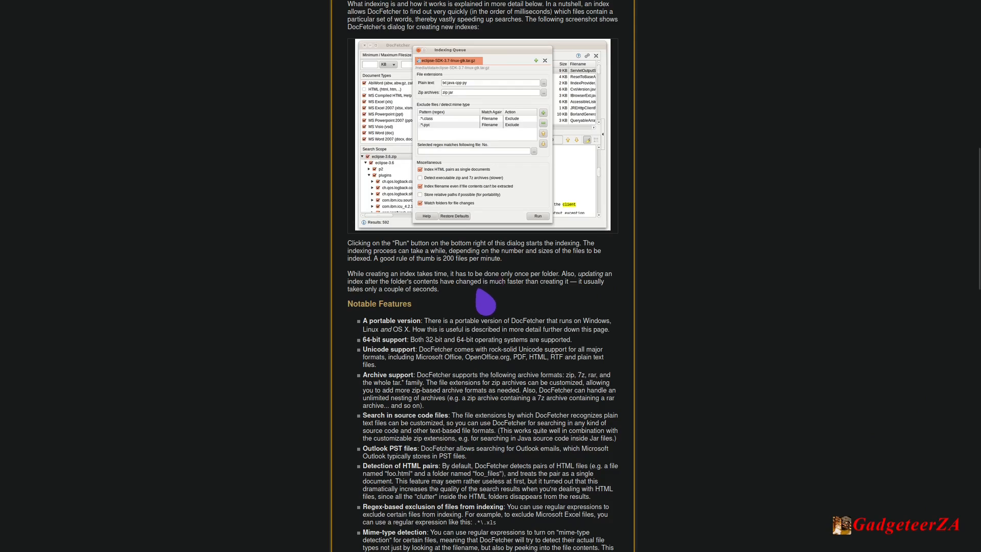
pyautogui.scroll(10, 483, 307)
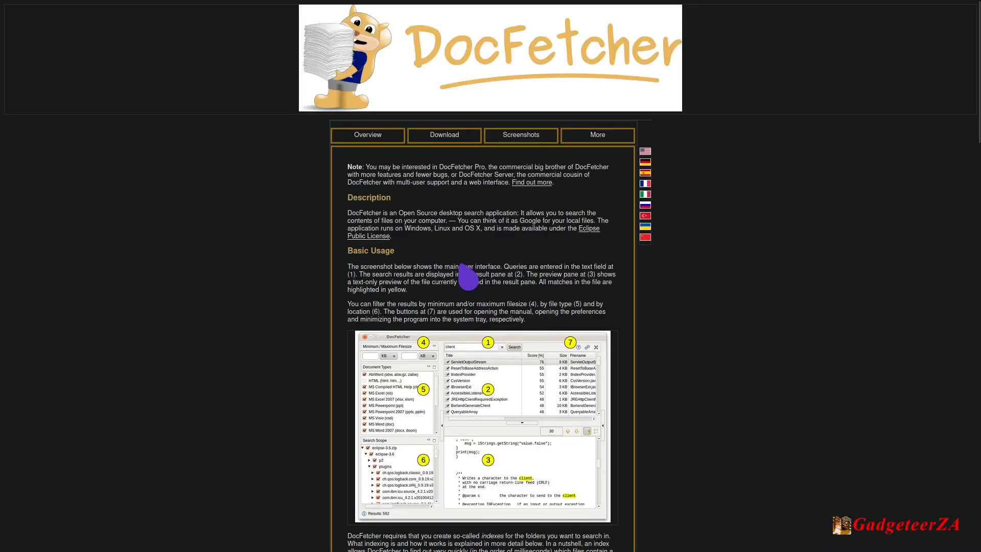
pyautogui.click(444, 147)
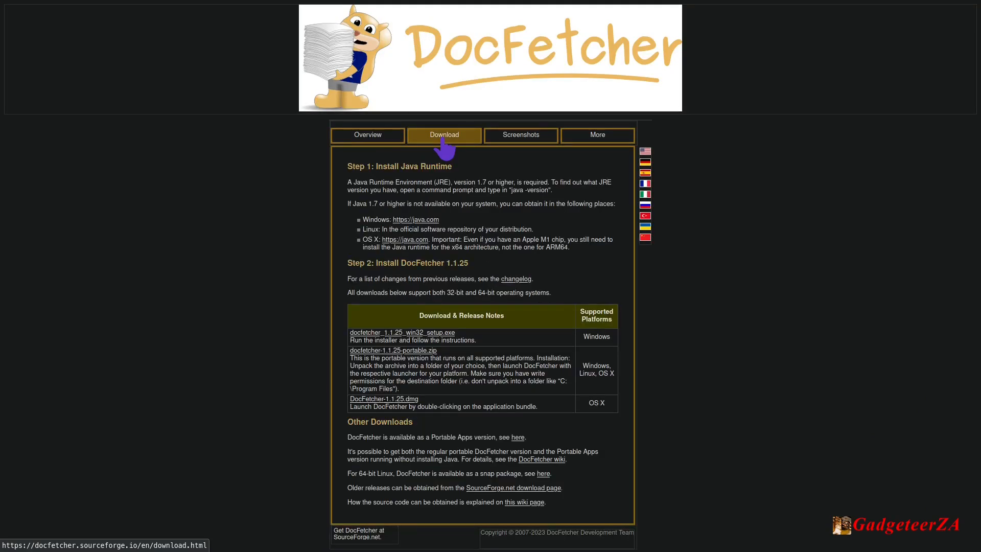
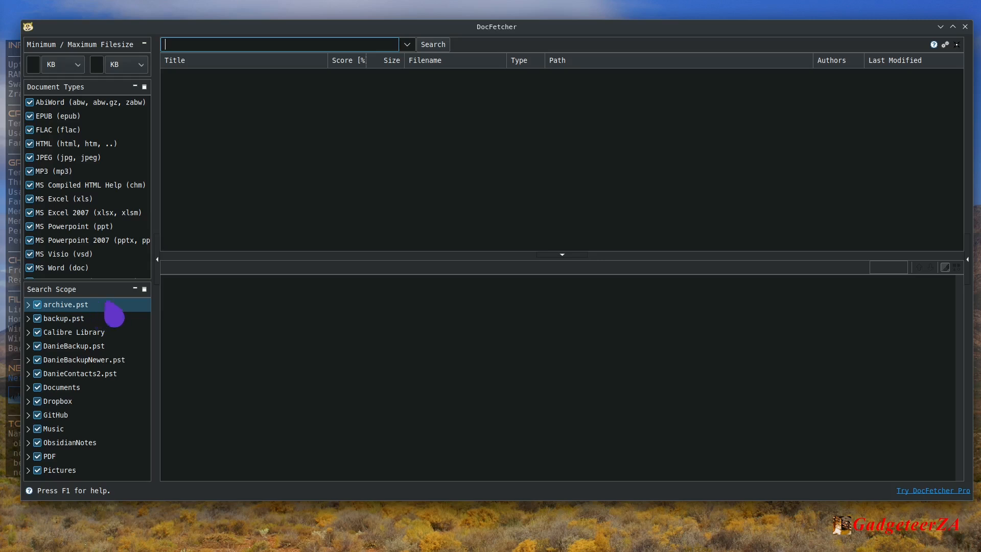
# Exclude all five .pst mail archives from the search scope.
pyautogui.click(43, 308)
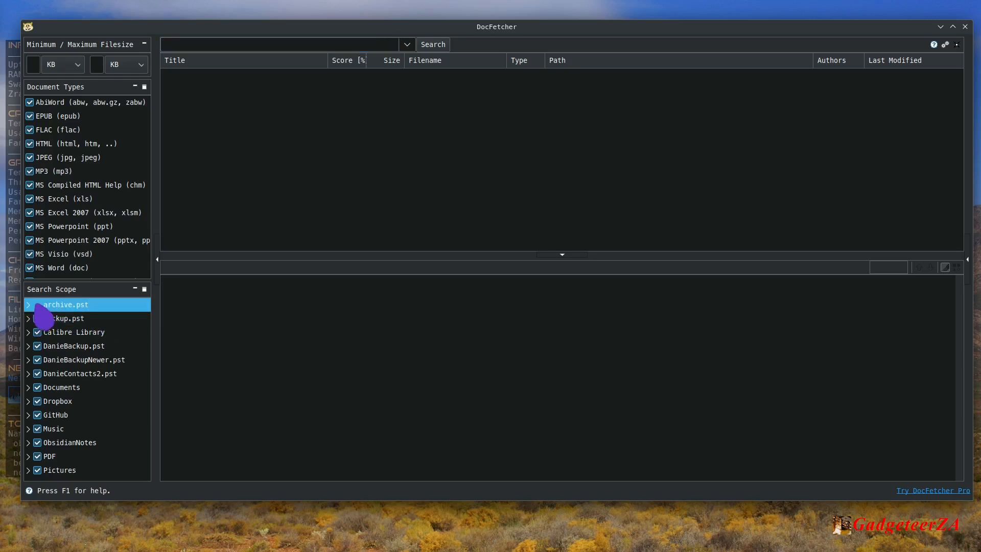
pyautogui.click(38, 320)
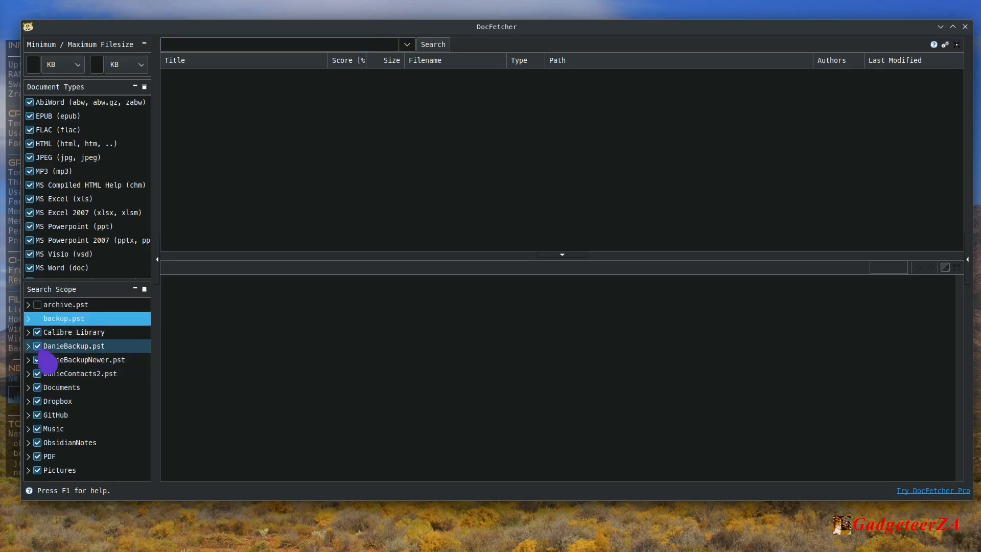
pyautogui.click(37, 346)
pyautogui.click(37, 359)
pyautogui.click(37, 373)
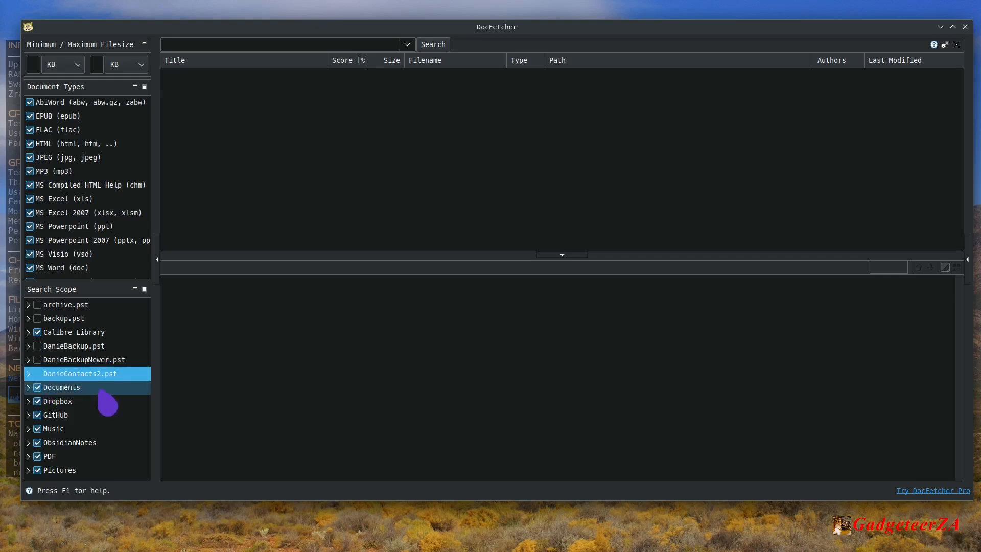
# Search the indexed documents for "computer" and read through the preview of the MAD.TXT result.
pyautogui.click(230, 44)
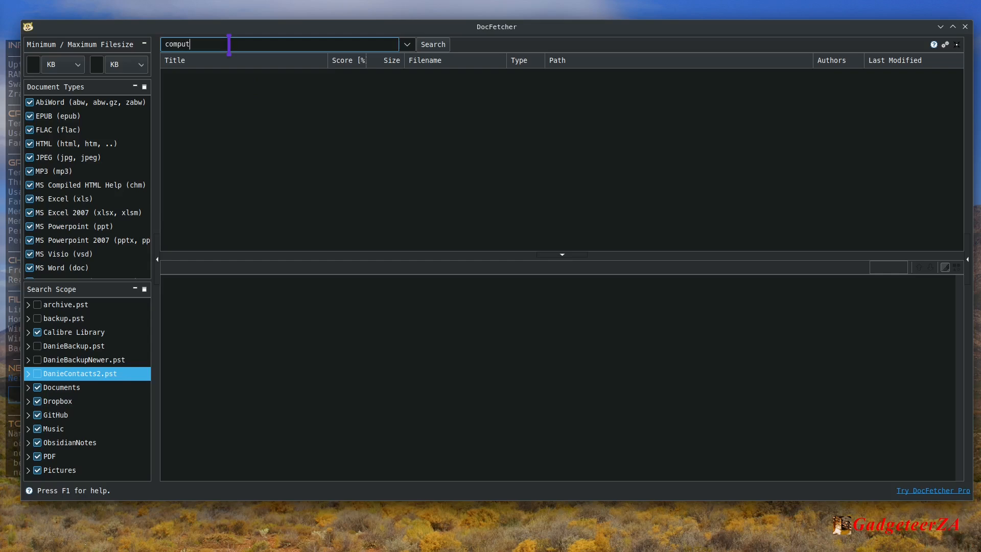
pyautogui.press('Return')
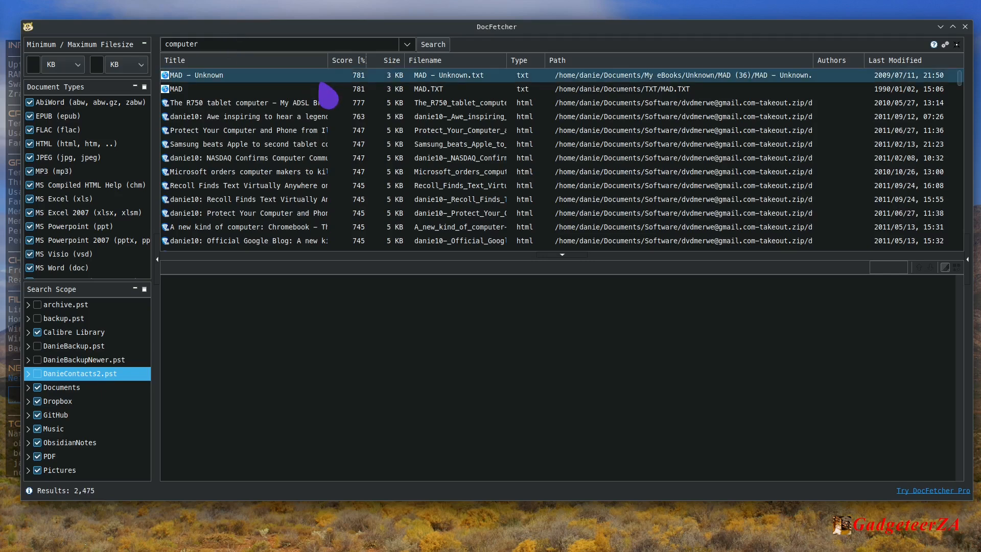
pyautogui.click(688, 84)
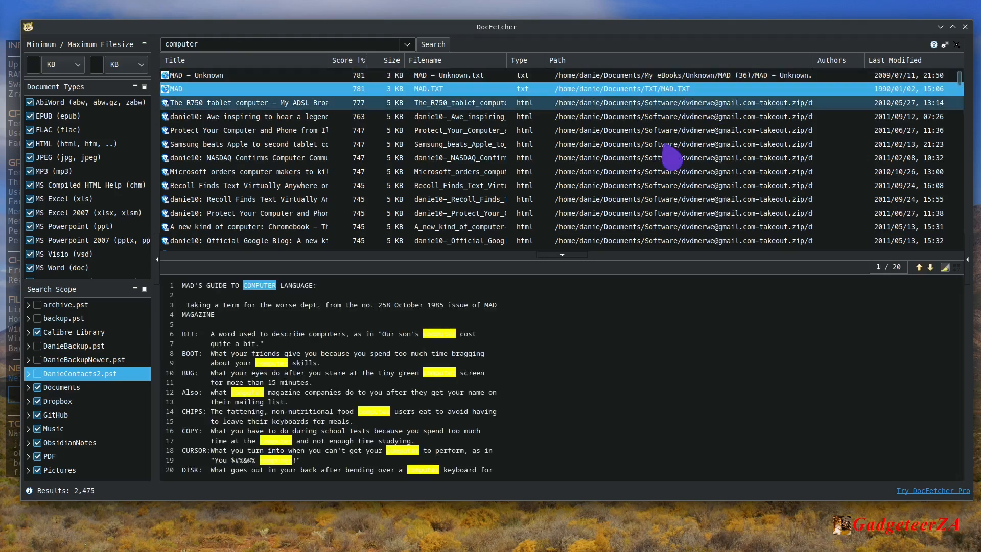
pyautogui.scroll(-5, 315, 337)
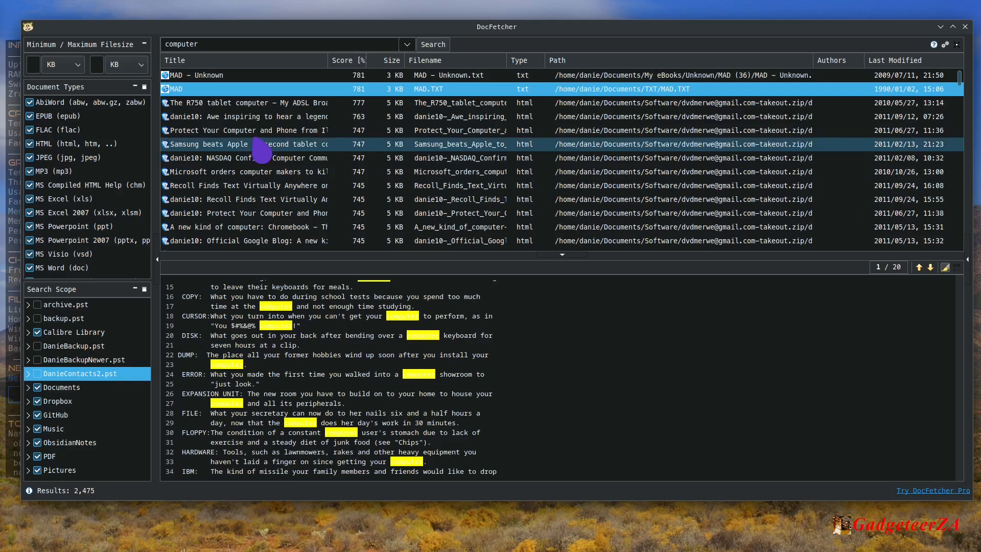
# Look further down the results and preview the earlier-dated NB Match PDF from the ARRL handbook folder.
pyautogui.scroll(-3, 317, 162)
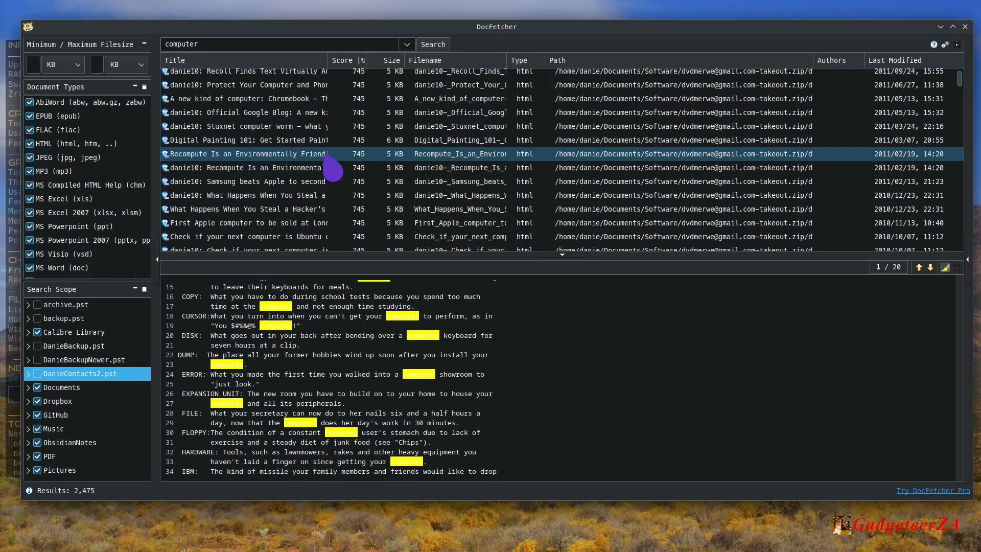
pyautogui.scroll(-10, 337, 158)
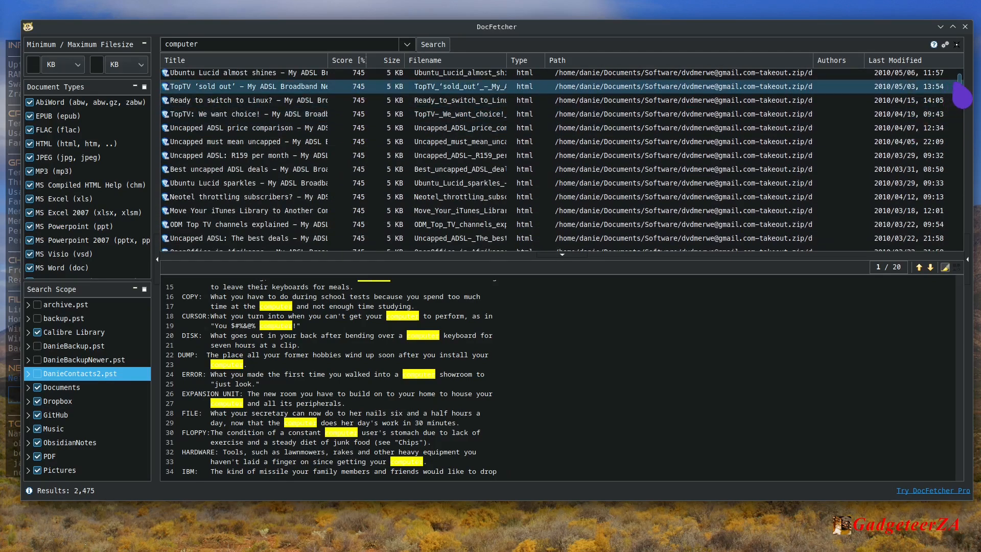
pyautogui.moveTo(962, 94); pyautogui.dragTo(967, 121)
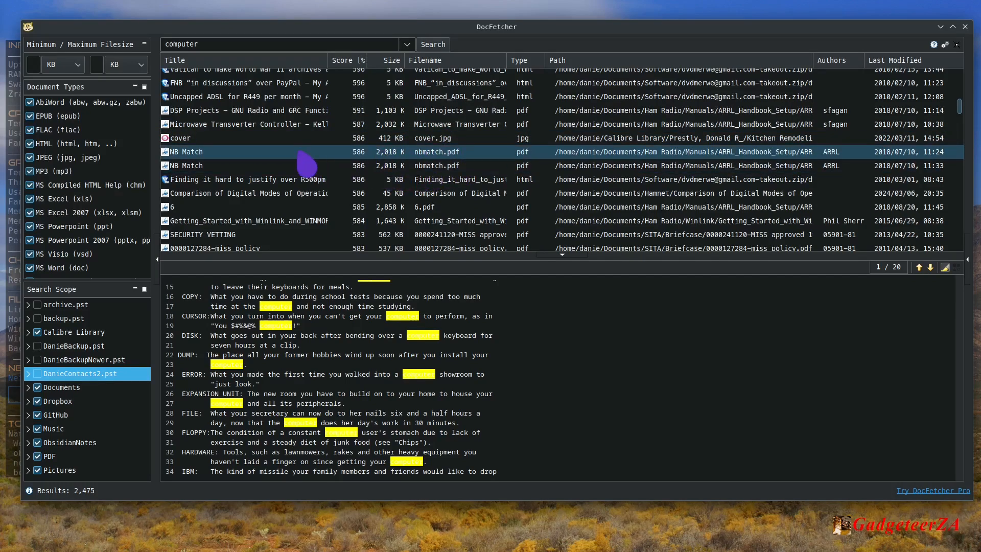
pyautogui.click(622, 153)
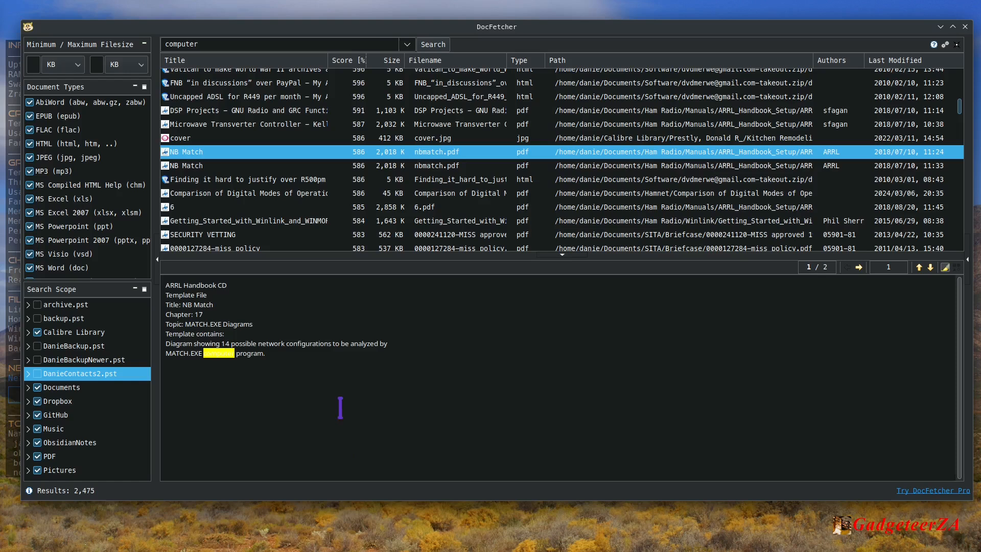
# Preview the ToDo's for Move.xls spreadsheet and the Test RX to DAQ file among the results.
pyautogui.scroll(-4, 587, 188)
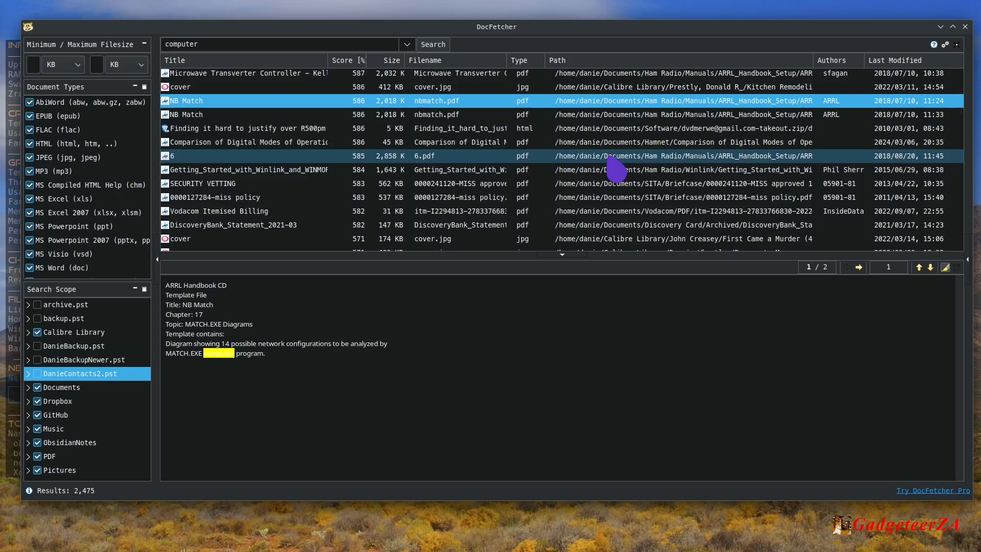
pyautogui.scroll(-3, 611, 157)
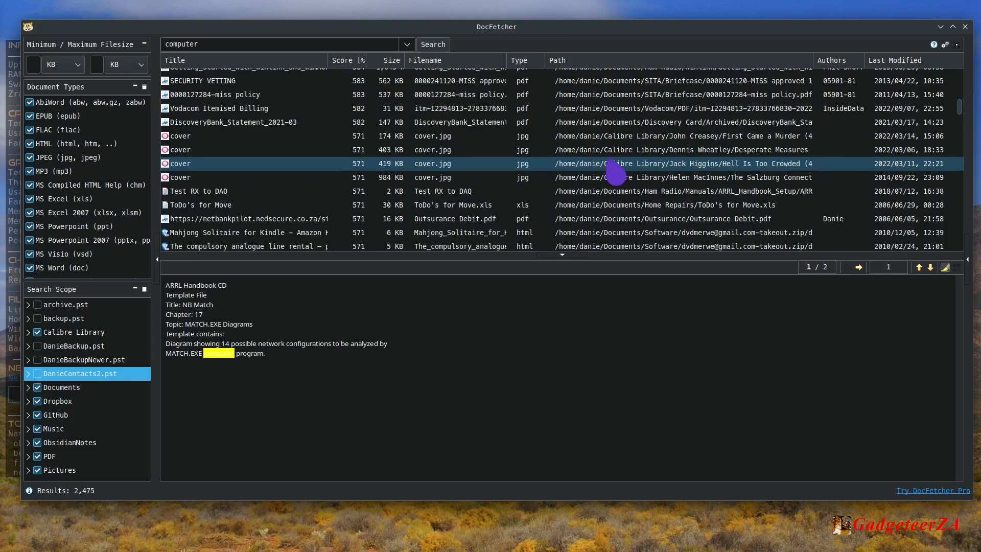
pyautogui.click(643, 204)
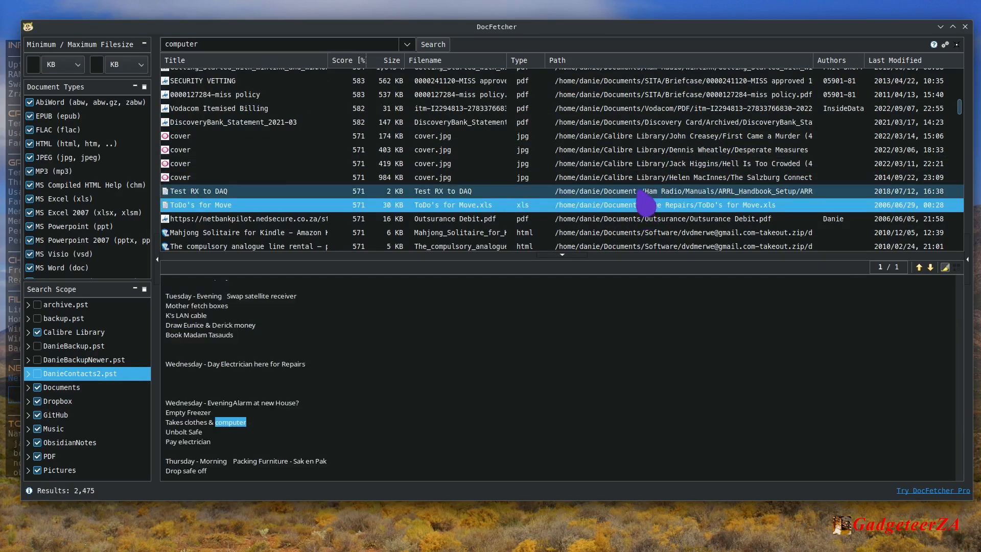
pyautogui.click(645, 193)
# Look further down the results and preview the three Microsoft Word – TAO.DOC entries stored in different folders.
pyautogui.scroll(-4, 644, 199)
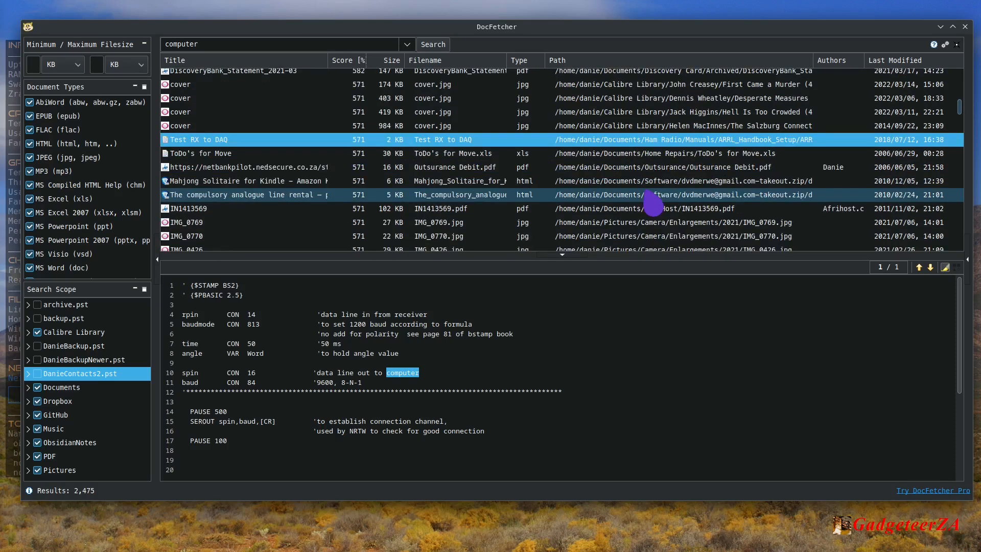
pyautogui.scroll(-3, 653, 203)
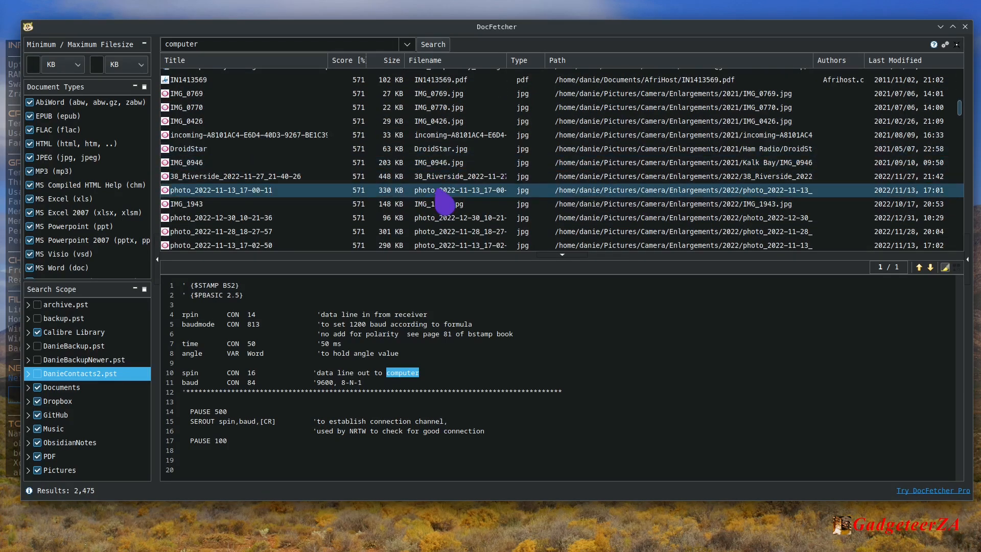
pyautogui.scroll(-5, 680, 195)
pyautogui.scroll(-10, 687, 192)
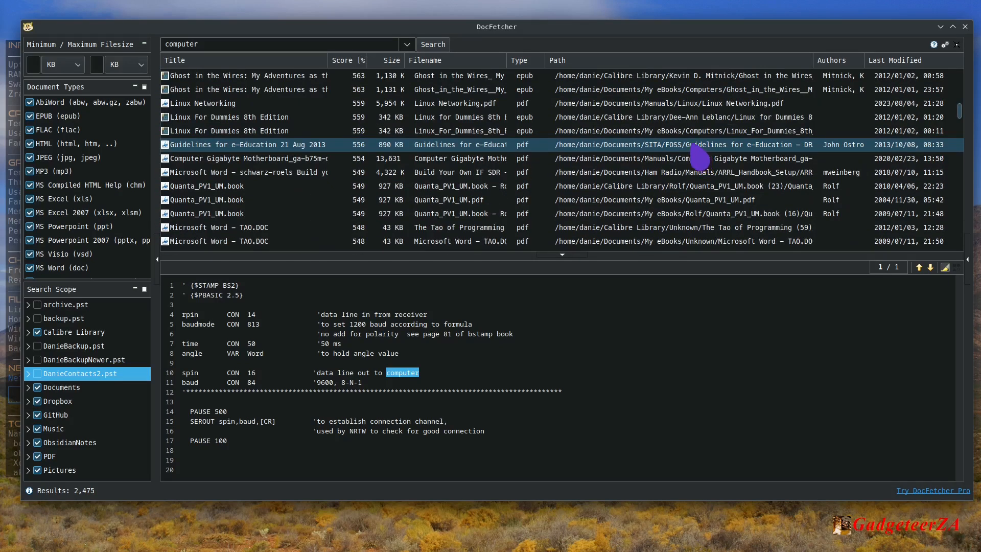
pyautogui.scroll(-3, 695, 156)
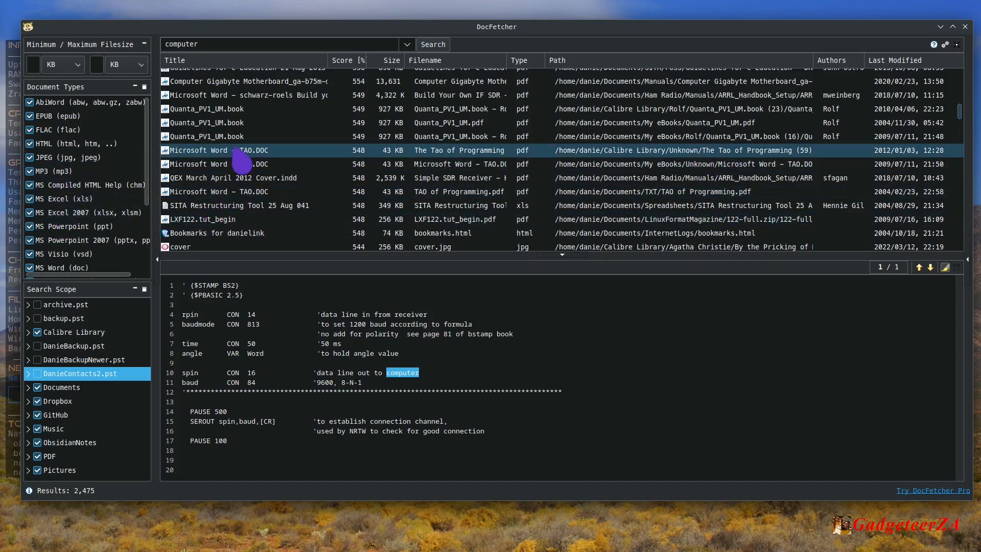
pyautogui.click(256, 153)
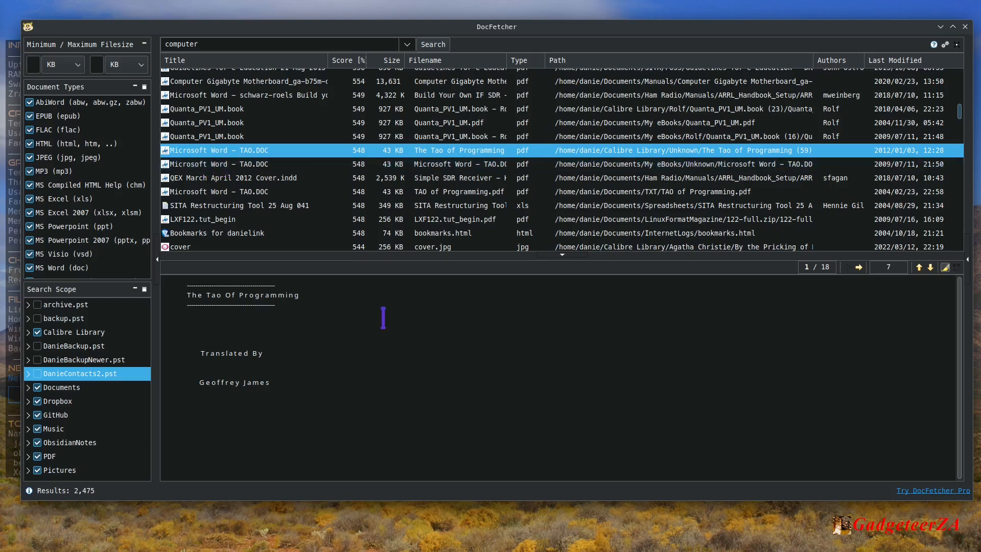
pyautogui.click(256, 164)
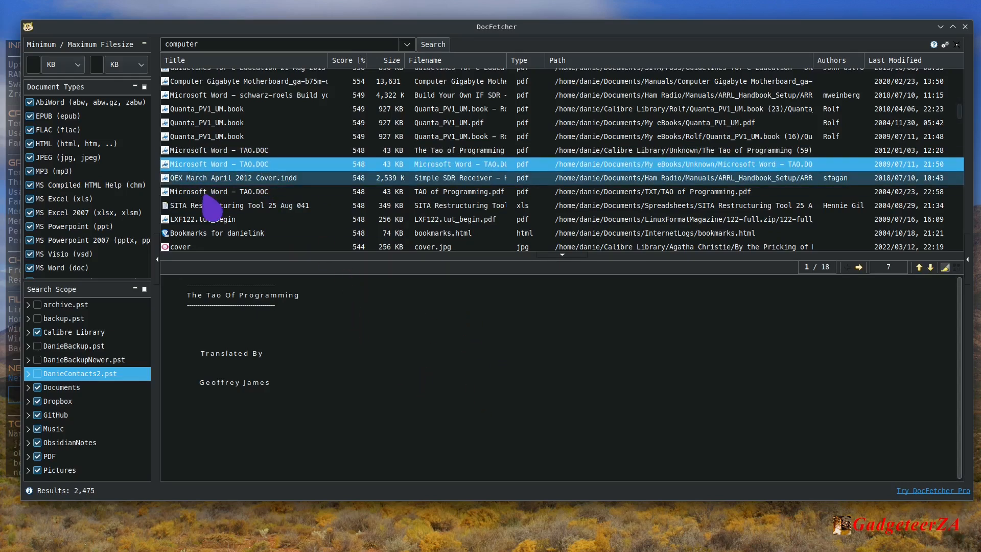
pyautogui.click(246, 193)
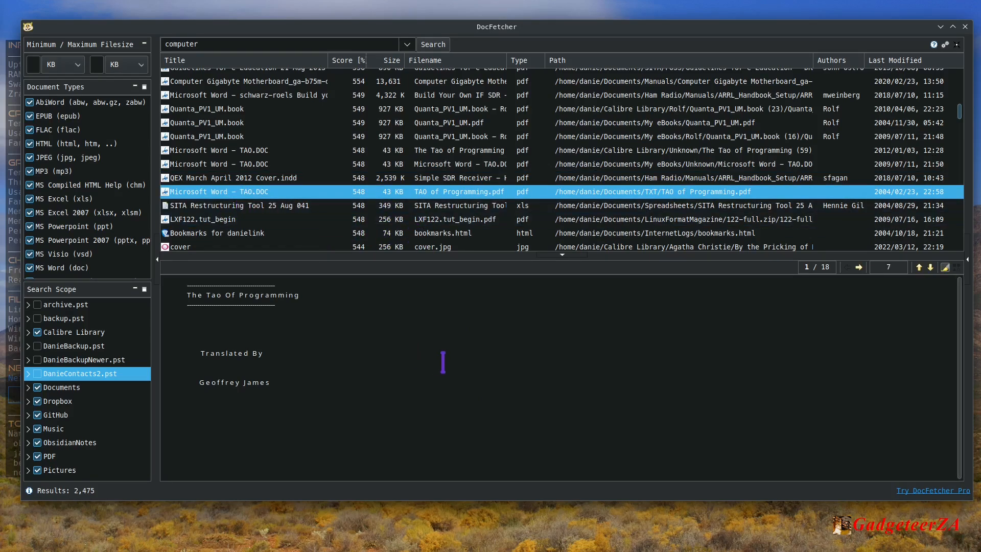
# Examine the lower-scoring results, including the spreadsheets, web pages, PDFs and images found in various folders.
pyautogui.scroll(-1, 392, 219)
pyautogui.scroll(-1, 390, 211)
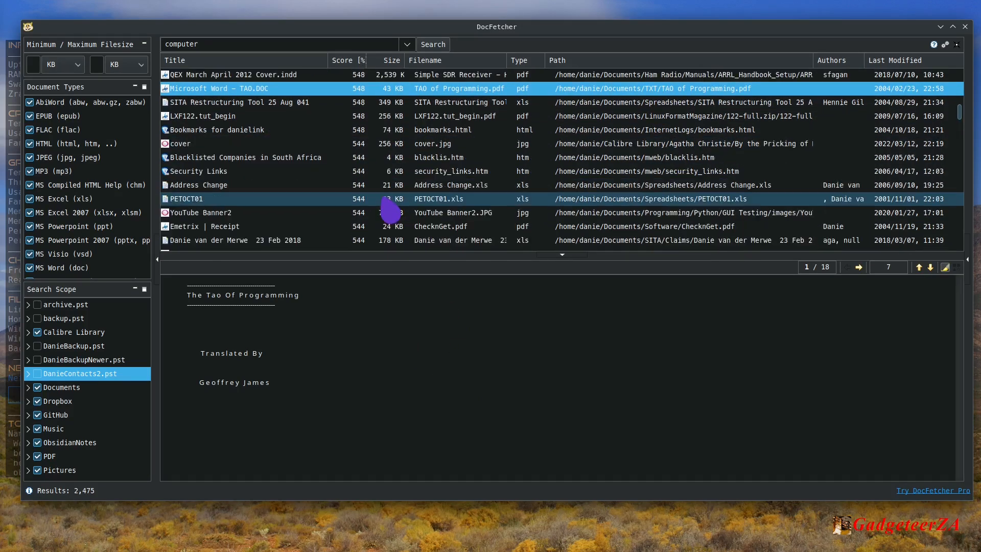
pyautogui.scroll(-1, 387, 207)
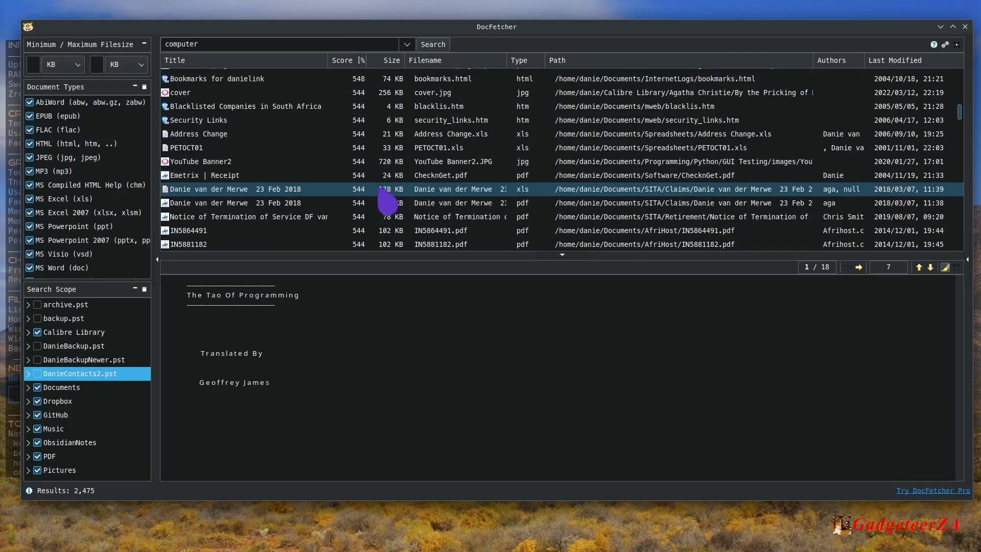
pyautogui.scroll(-1, 387, 204)
pyautogui.scroll(-1, 387, 203)
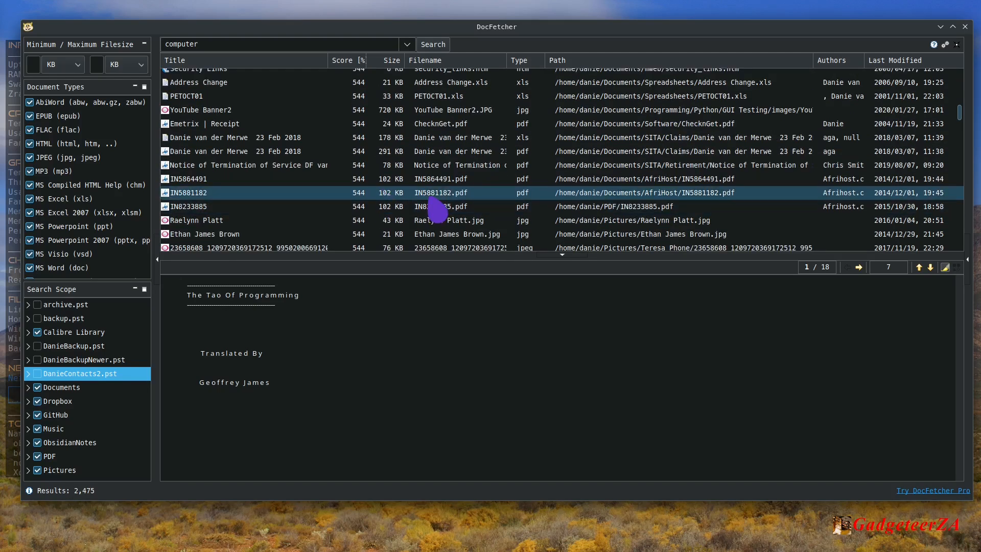
pyautogui.scroll(-6, 438, 206)
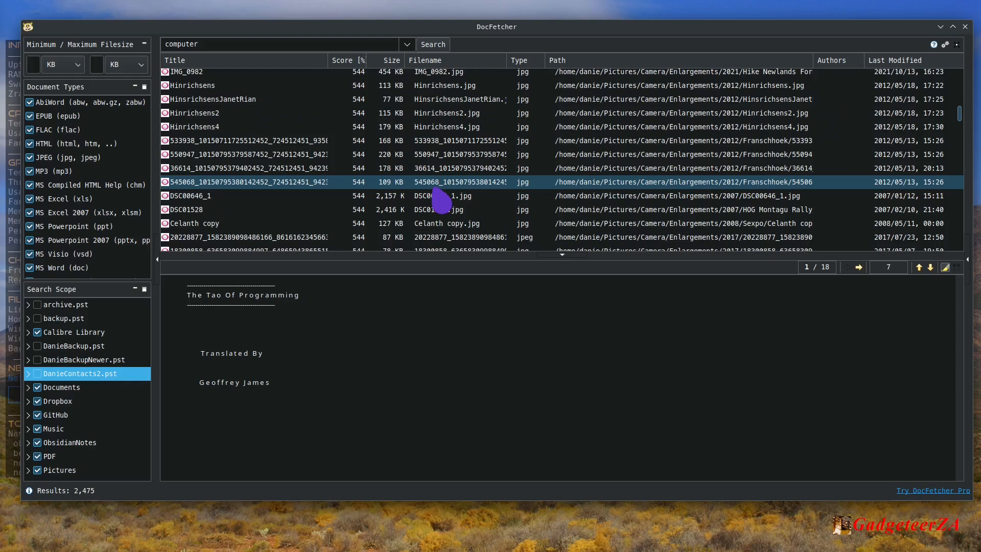
pyautogui.scroll(-5, 441, 200)
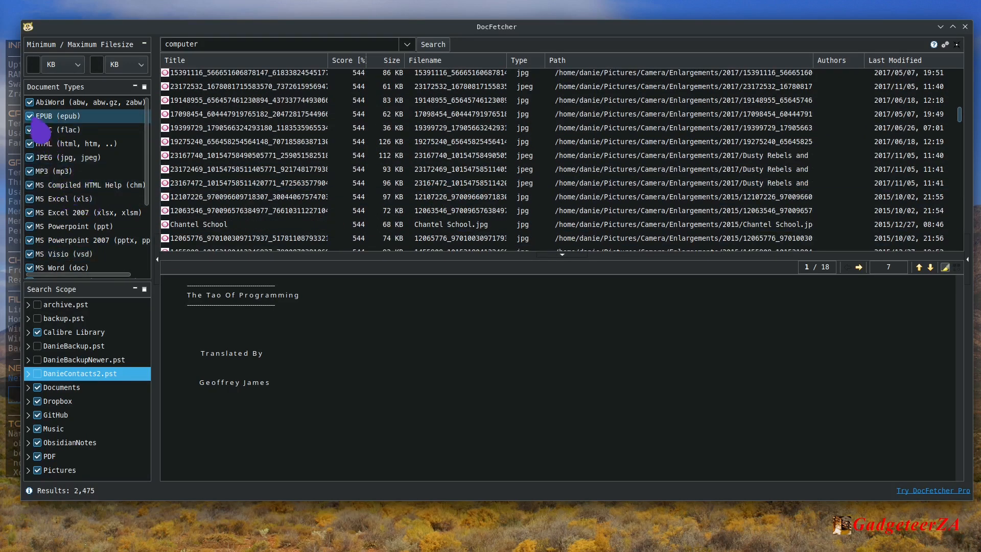
# Exclude plain text, OpenOffice.org Writer, Impress, Draw and Calc, MS Word, Visio and PowerPoint files, including the 2007 formats, from the document types.
pyautogui.scroll(-3, 61, 210)
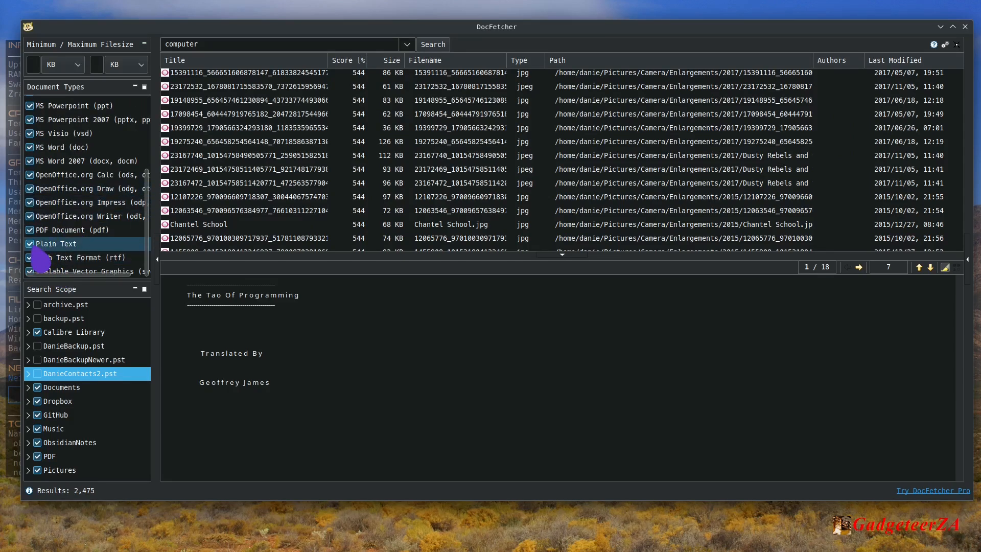
pyautogui.click(31, 244)
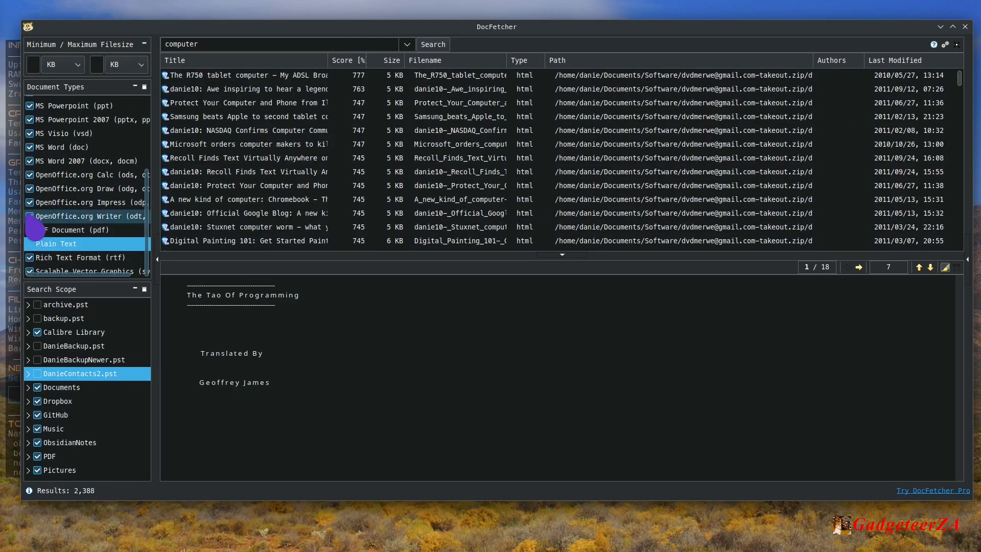
pyautogui.click(30, 189)
pyautogui.click(30, 175)
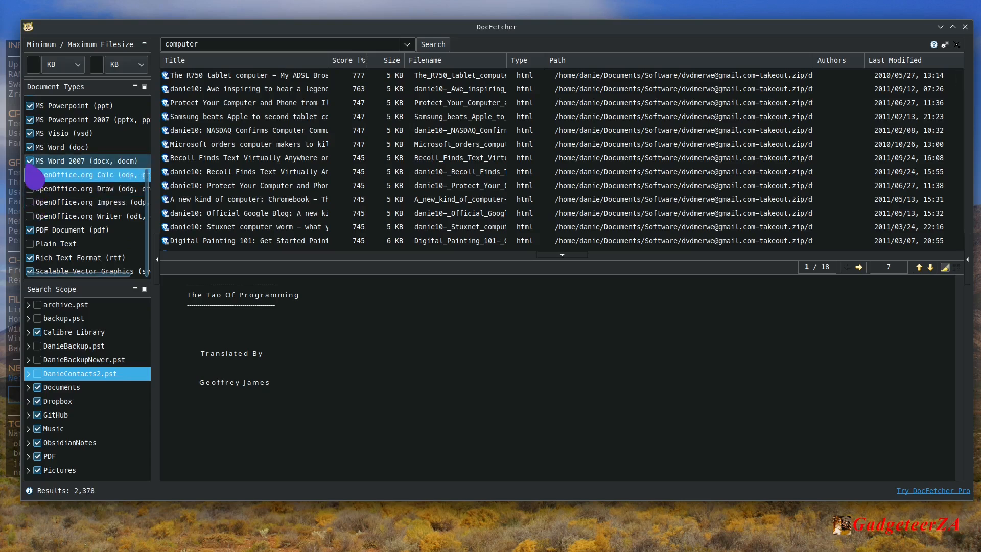
pyautogui.click(30, 161)
pyautogui.click(30, 147)
pyautogui.click(30, 134)
pyautogui.click(30, 120)
pyautogui.click(30, 105)
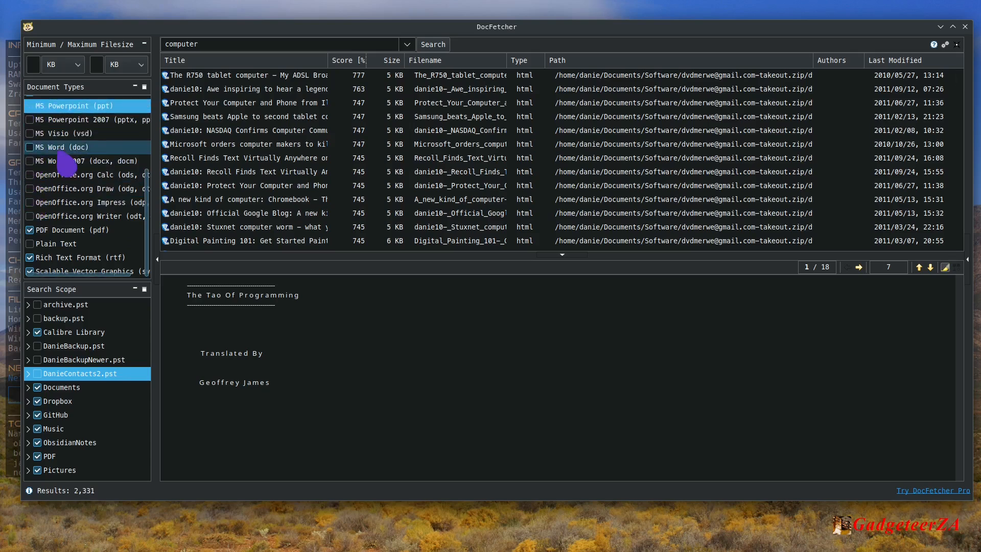
# Exclude FLAC, HTML, JPEG, MP3, MS Compiled HTML Help, MS Excel and MS Excel 2007 files from the document types.
pyautogui.scroll(3, 44, 128)
pyautogui.click(30, 112)
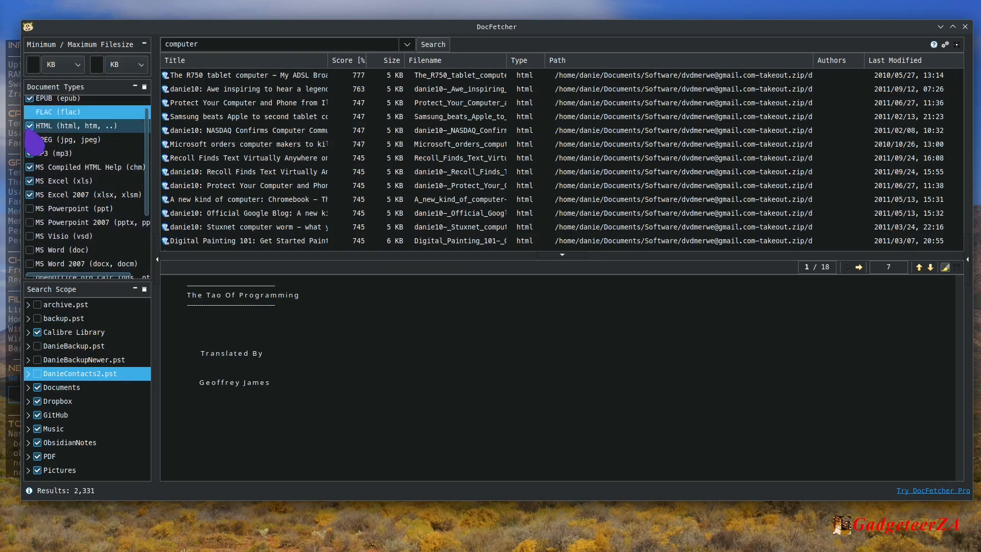
pyautogui.click(30, 126)
pyautogui.click(30, 140)
pyautogui.click(30, 153)
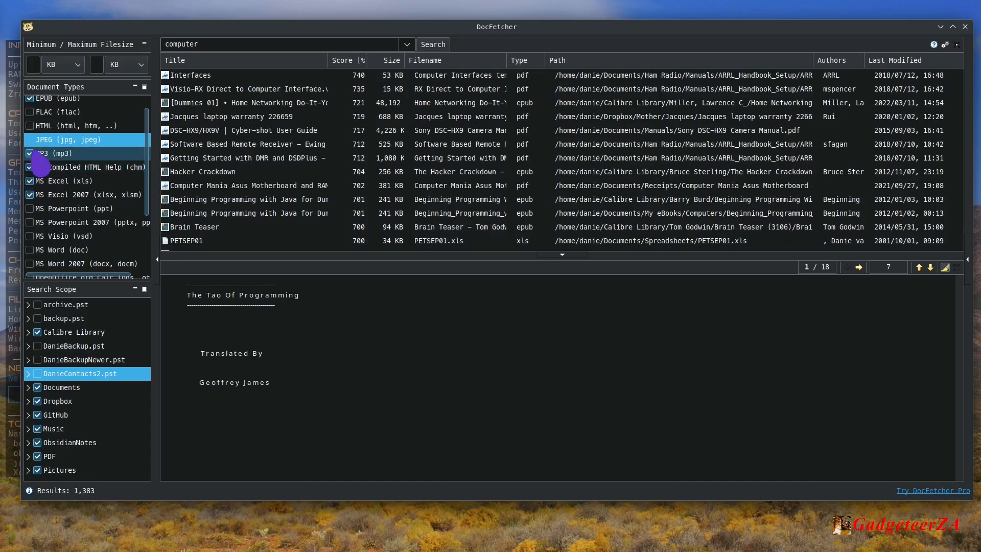
pyautogui.click(30, 167)
pyautogui.click(30, 181)
pyautogui.click(30, 195)
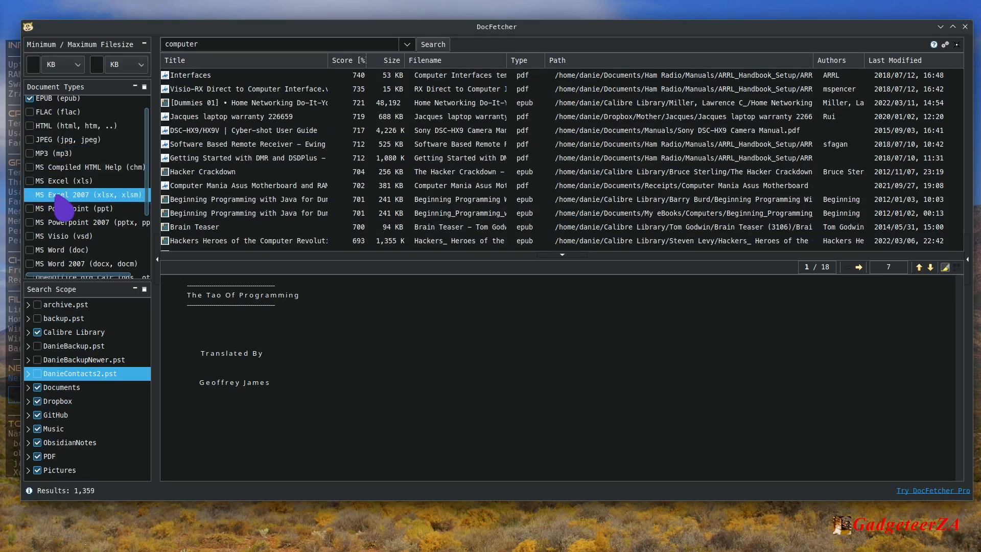
# Select the Calibre Library copy of the Beginning Programming with Java EPUB in the filtered results for preview.
pyautogui.scroll(1, 33, 202)
pyautogui.scroll(-2, 185, 166)
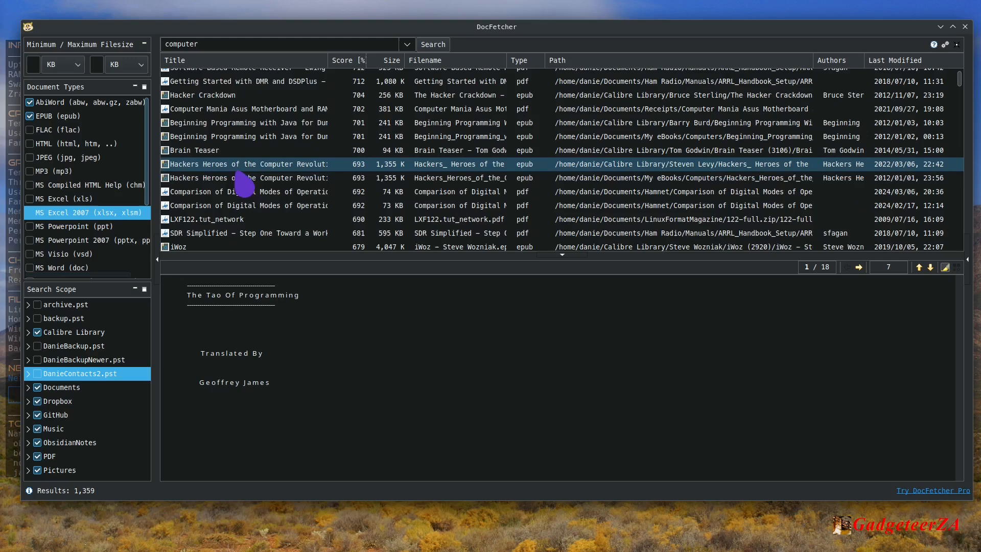
pyautogui.click(286, 125)
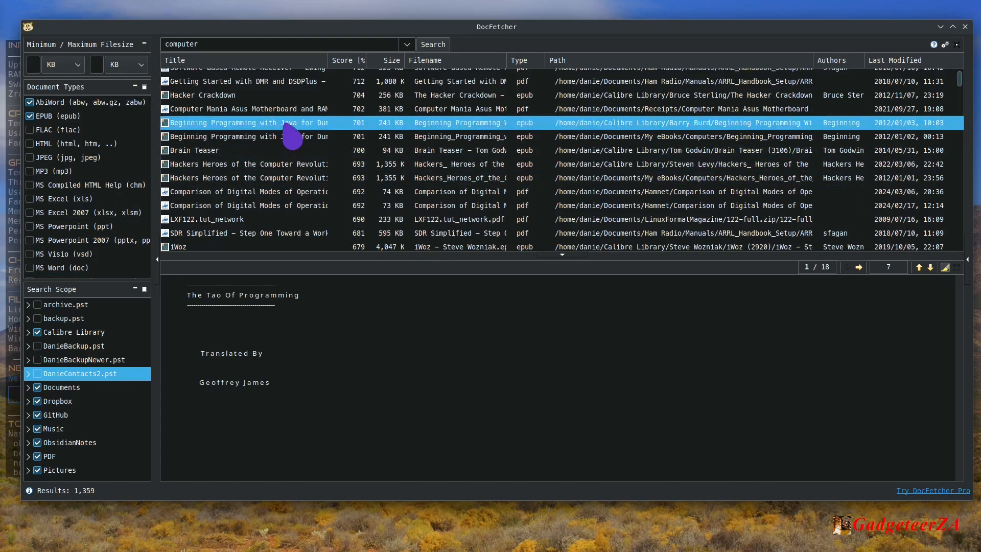
# Look through the highlighted "computer" matches in the preview of the Beginning Programming with Java EPUB.
pyautogui.scroll(-15, 432, 407)
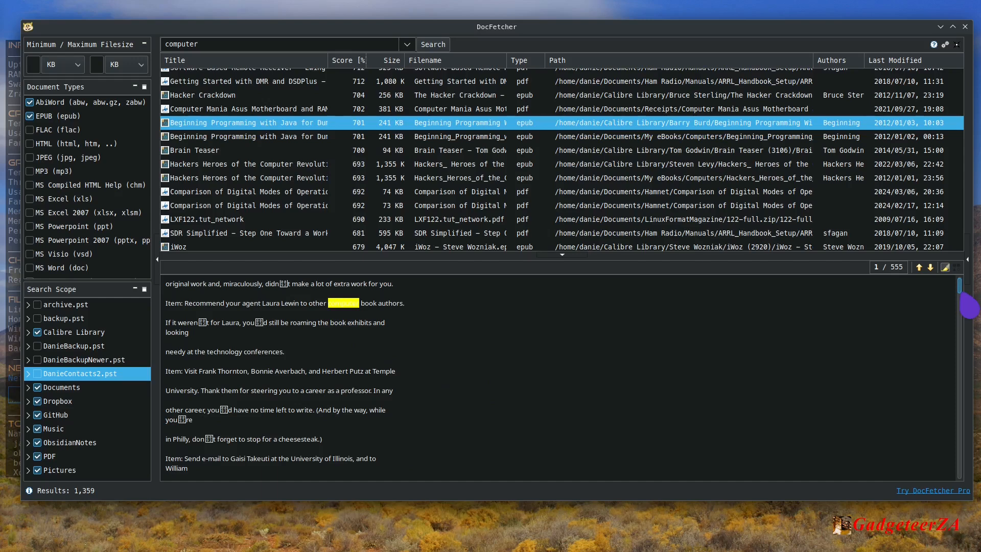
pyautogui.moveTo(960, 293); pyautogui.dragTo(968, 338)
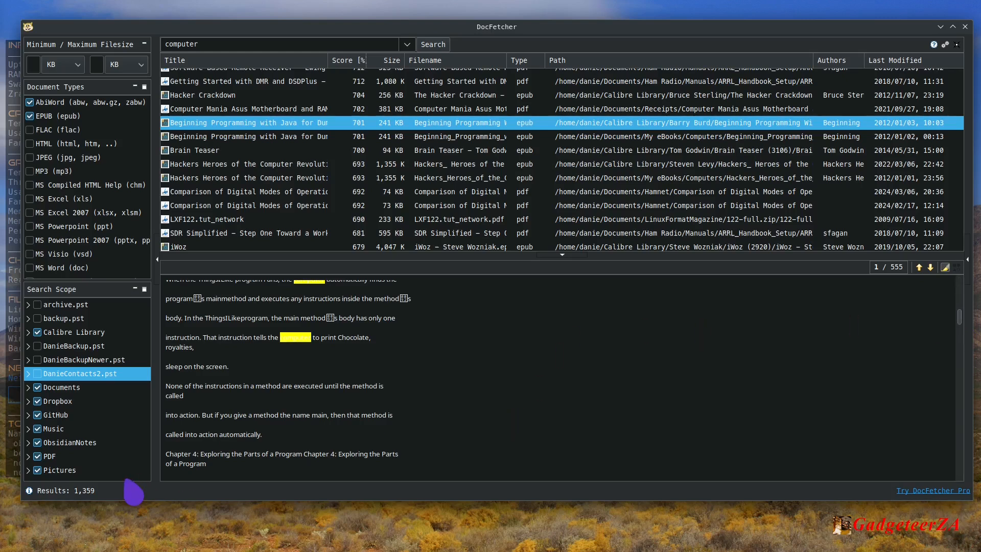
# Exclude PDF documents from the document types, keeping EPUB included.
pyautogui.click(91, 444)
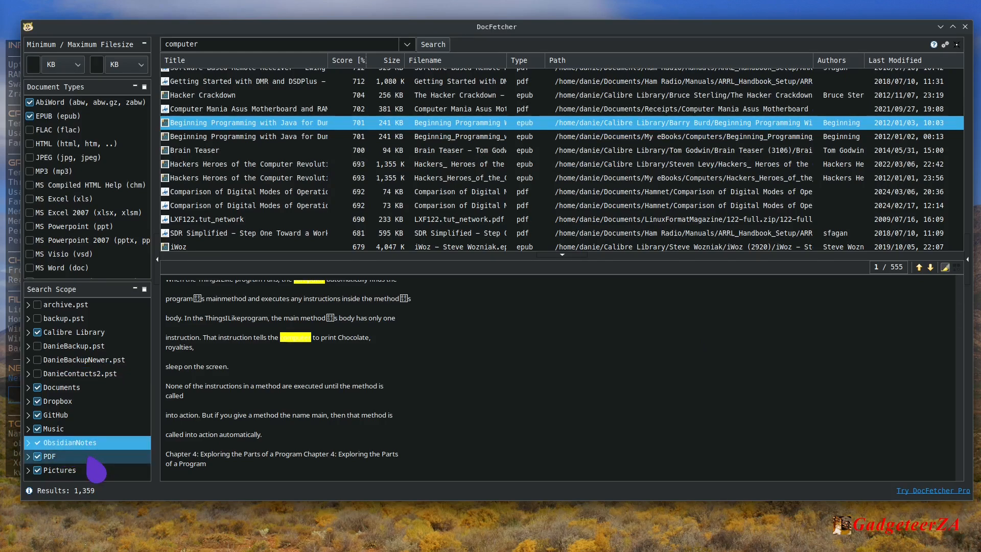
pyautogui.scroll(-3, 85, 207)
pyautogui.scroll(-3, 83, 207)
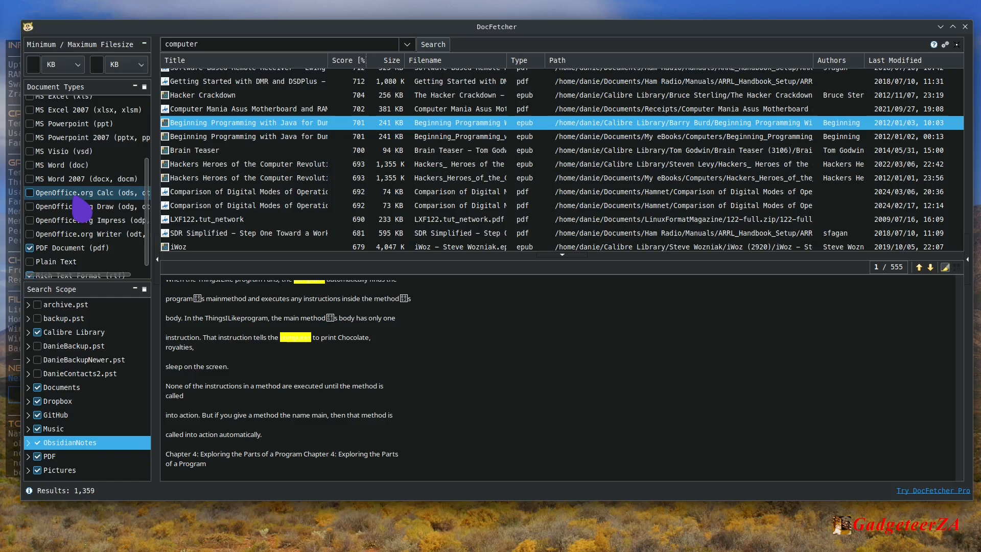
pyautogui.scroll(-1, 80, 206)
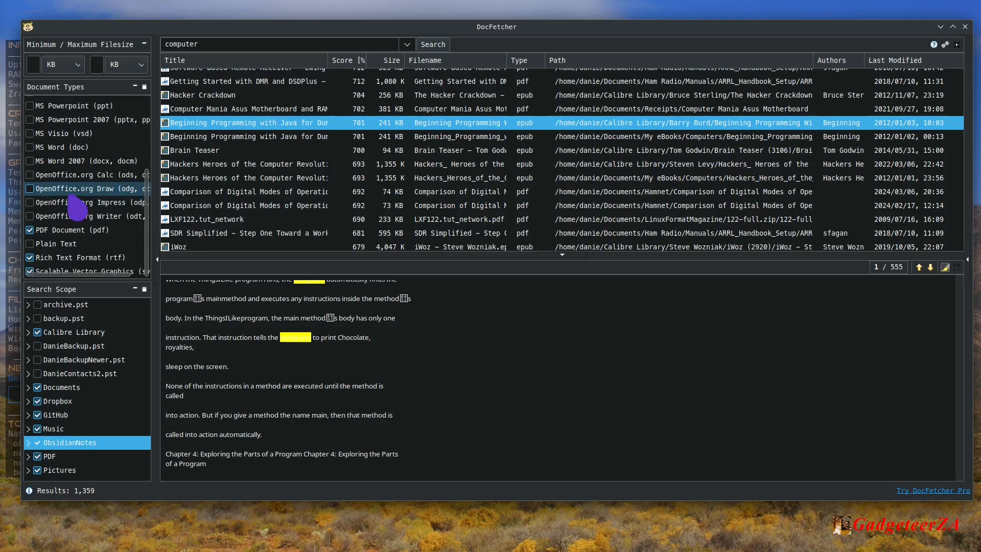
pyautogui.scroll(5, 76, 207)
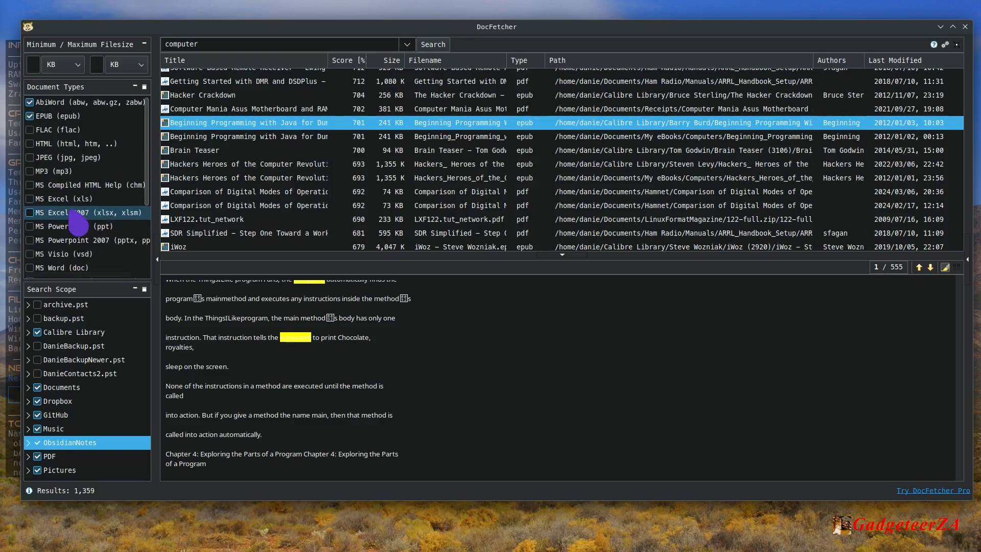
pyautogui.click(78, 121)
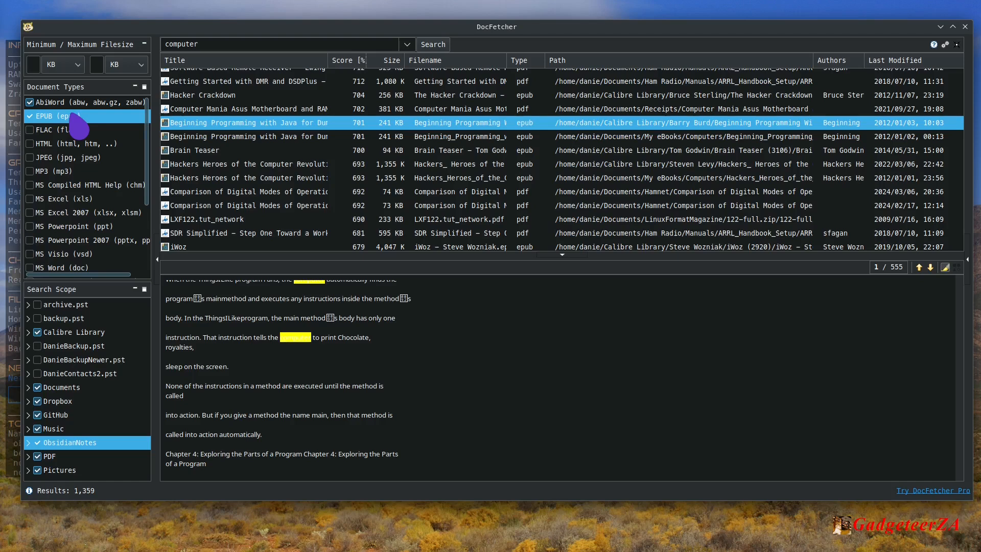
pyautogui.scroll(-3, 59, 255)
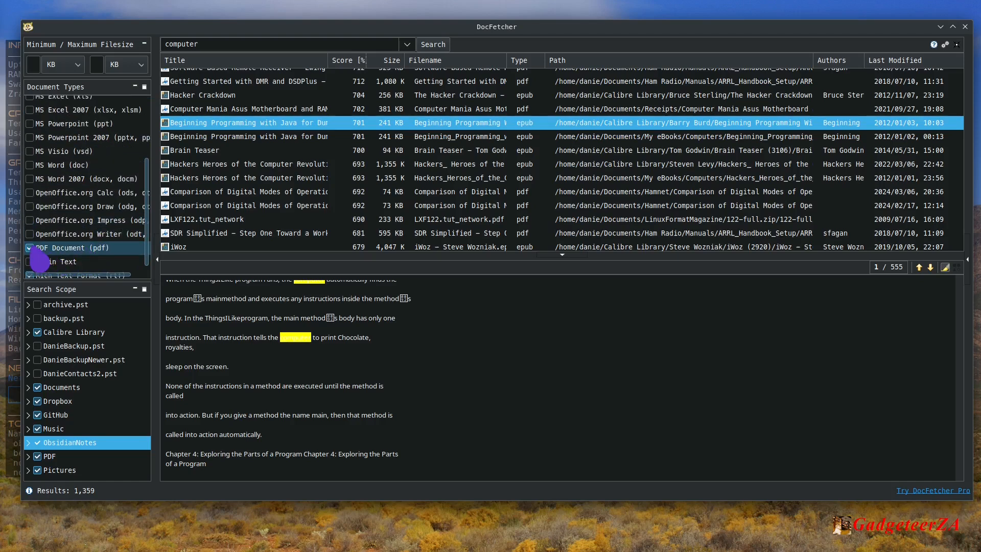
pyautogui.click(29, 248)
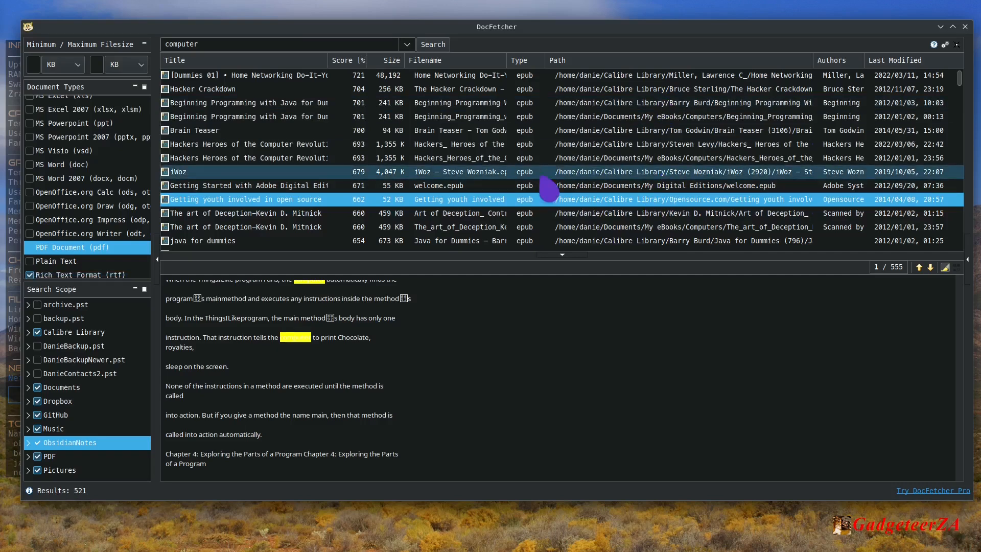
# Preview the Calibre Library copy of Hackers Heroes of the Computer Revolution, look through its matches, and return to the beginning of the text.
pyautogui.click(310, 144)
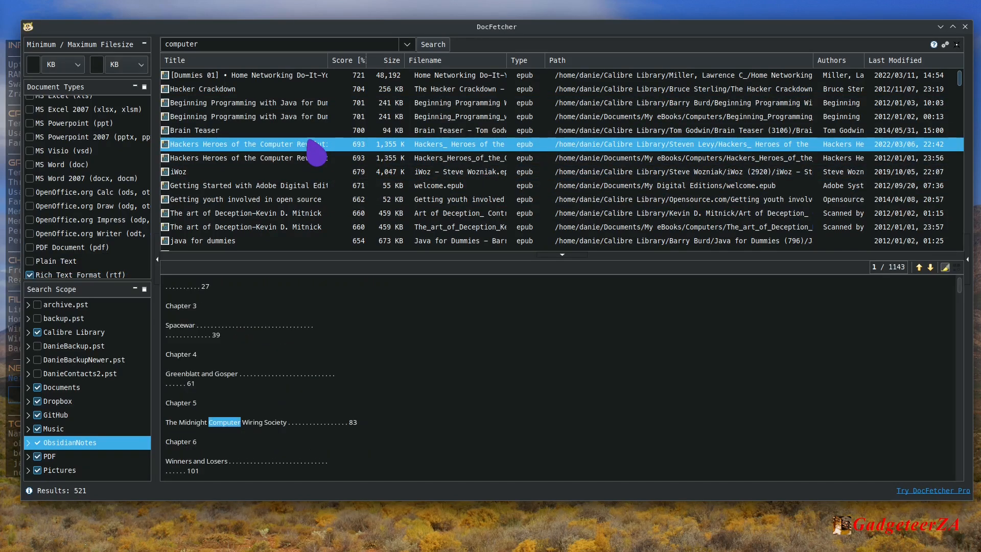
pyautogui.scroll(-5, 407, 388)
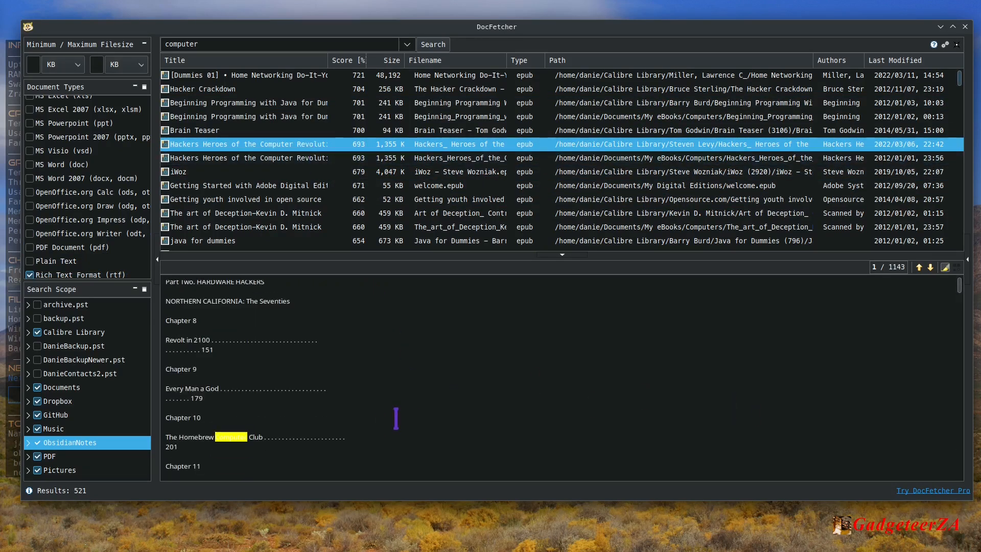
pyautogui.moveTo(960, 285)
pyautogui.mouseDown()
pyautogui.moveTo(959, 339)
pyautogui.moveTo(959, 274)
pyautogui.mouseUp()
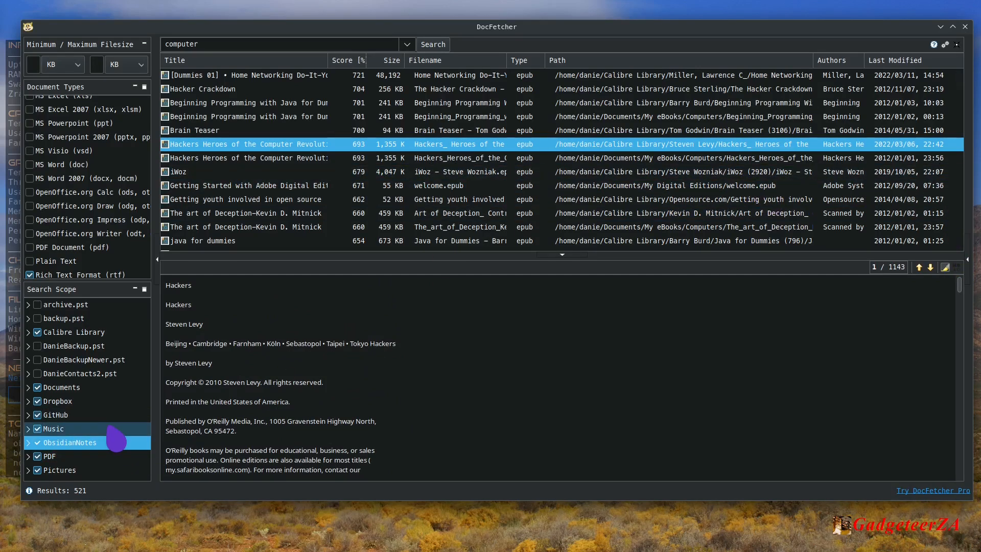
# Examine the index management options for Calibre Library and archive.pst, including the source types for creating a new index.
pyautogui.click(77, 275)
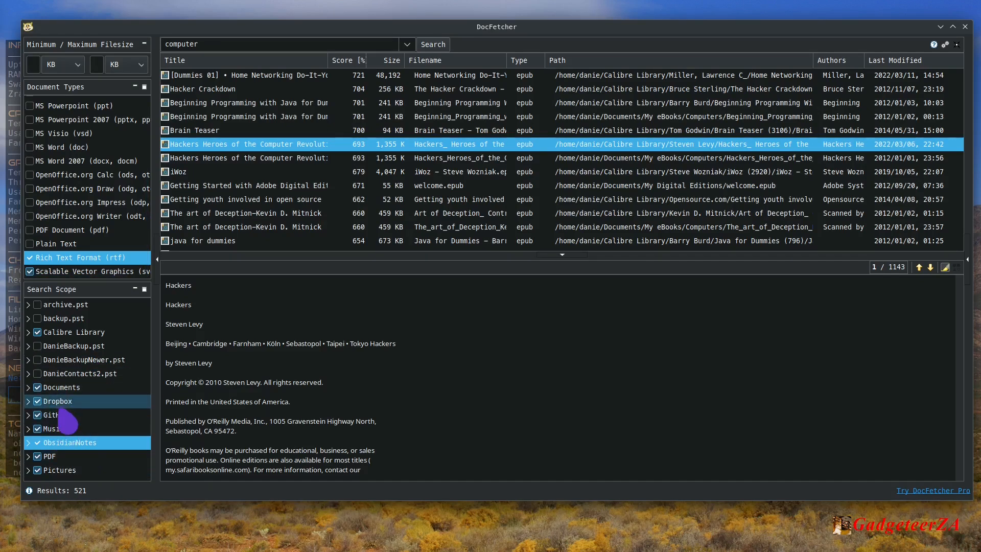
pyautogui.rightClick(63, 336)
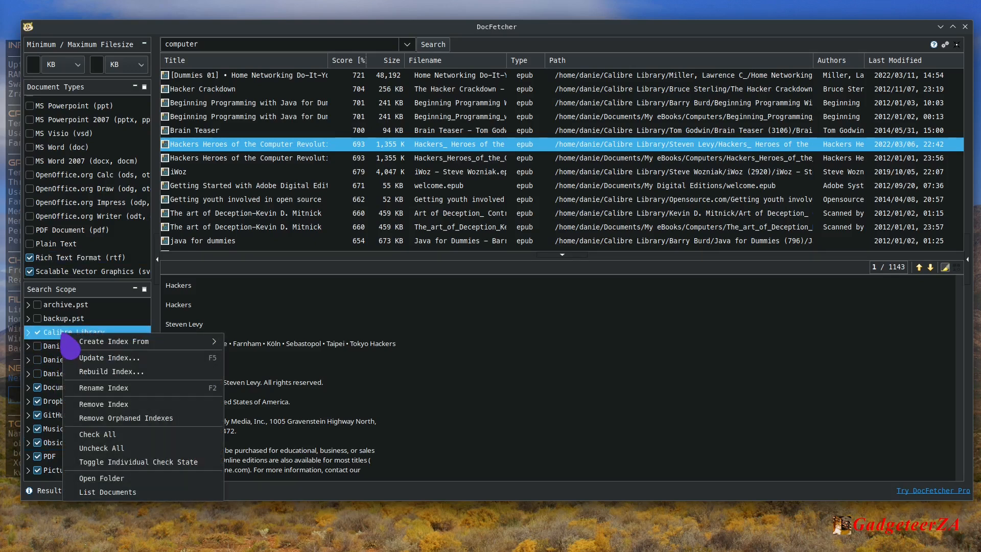
pyautogui.moveTo(84, 342)
pyautogui.moveTo(106, 354)
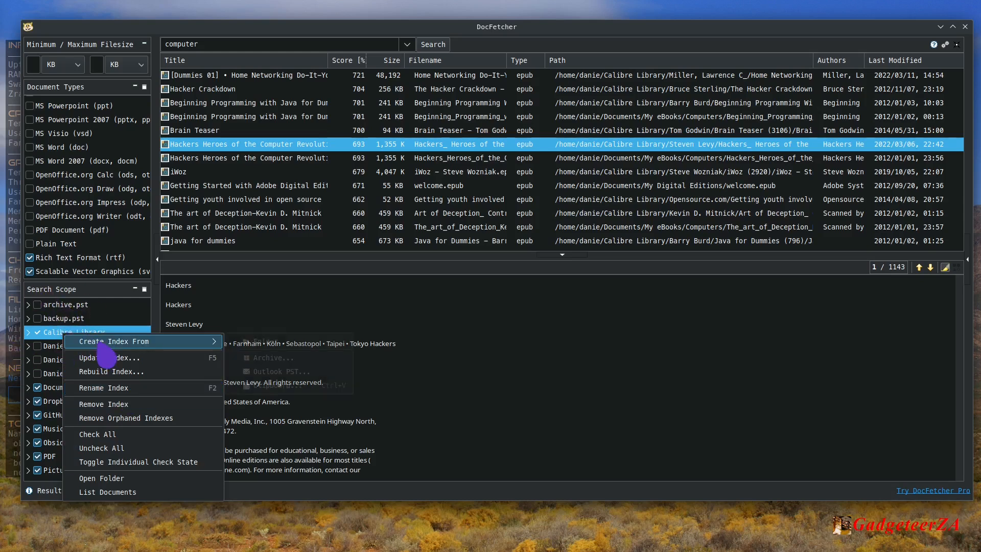
pyautogui.click(63, 310)
pyautogui.click(65, 306)
pyautogui.rightClick(71, 305)
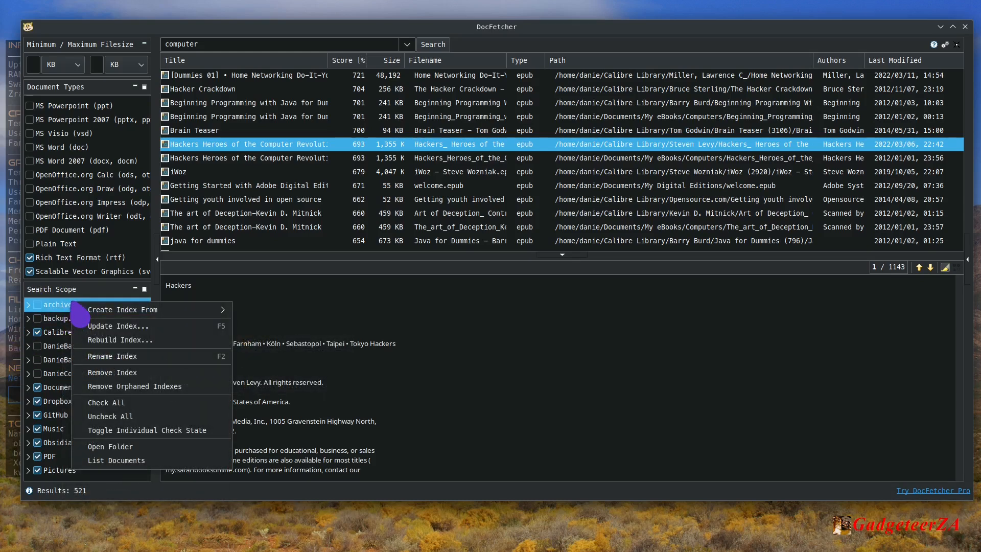
pyautogui.moveTo(166, 313)
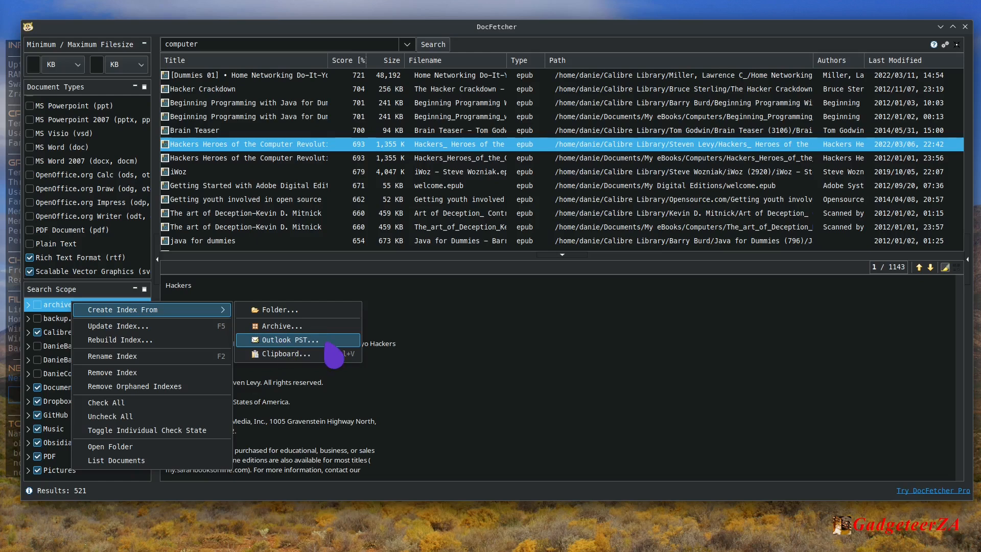
pyautogui.click(222, 272)
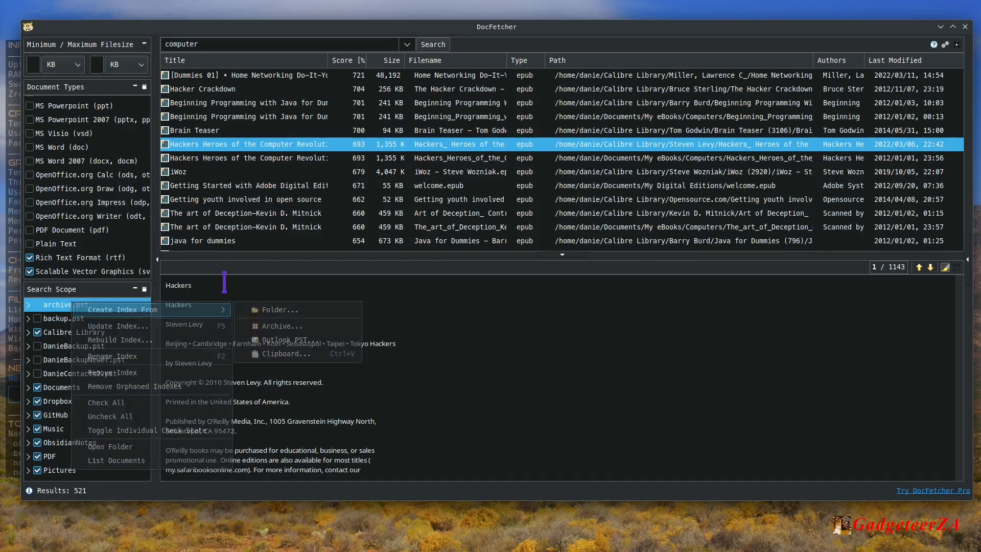
# Inspect the folder structures inside archive.pst and backup.pst, including Top of Personal Folders in backup.pst, and collapse them again.
pyautogui.click(29, 305)
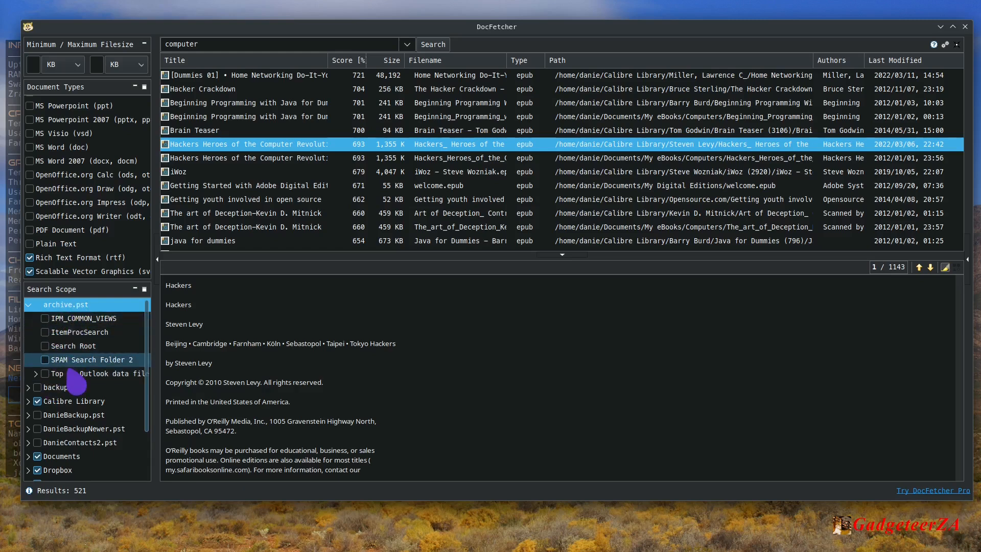
pyautogui.click(29, 305)
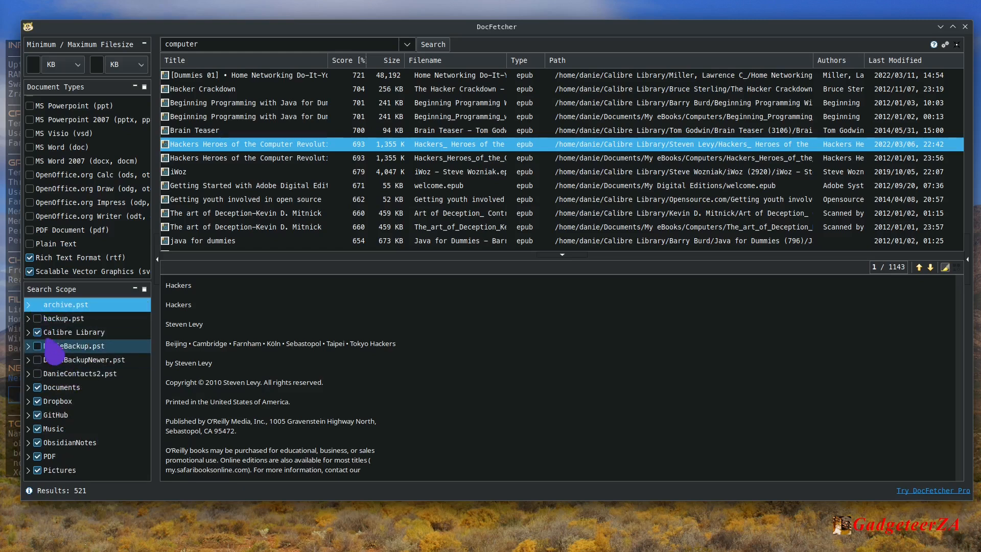
pyautogui.click(29, 319)
pyautogui.click(34, 374)
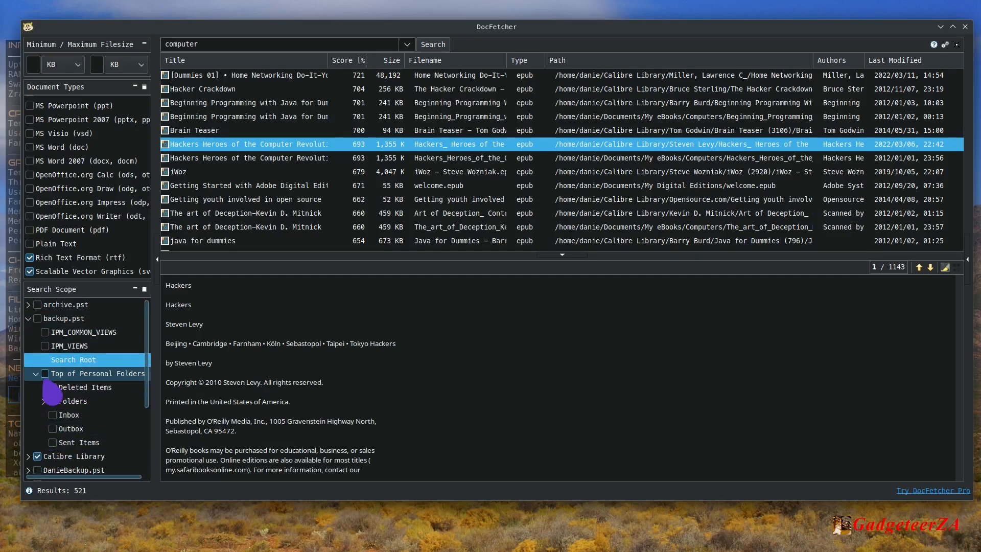
pyautogui.click(34, 374)
pyautogui.click(26, 319)
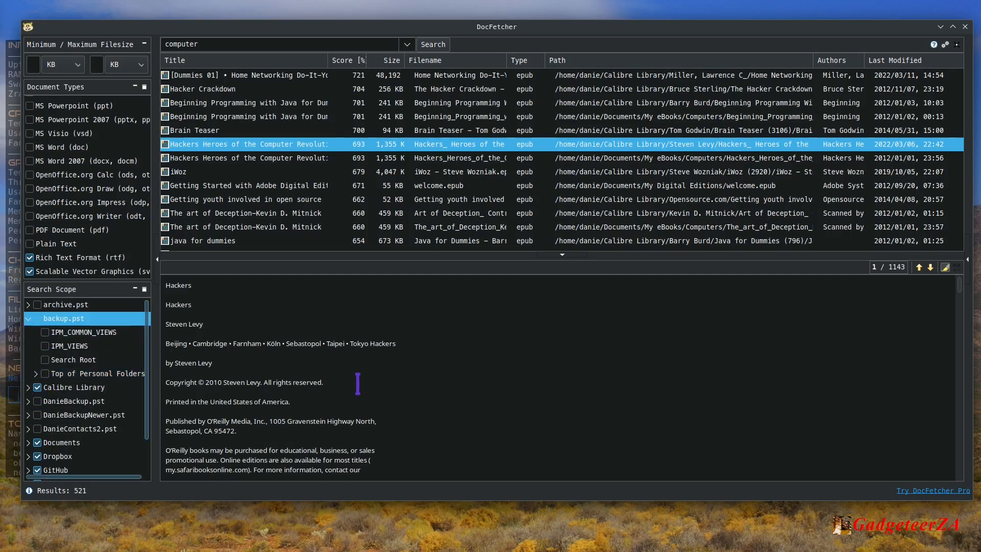
pyautogui.click(28, 319)
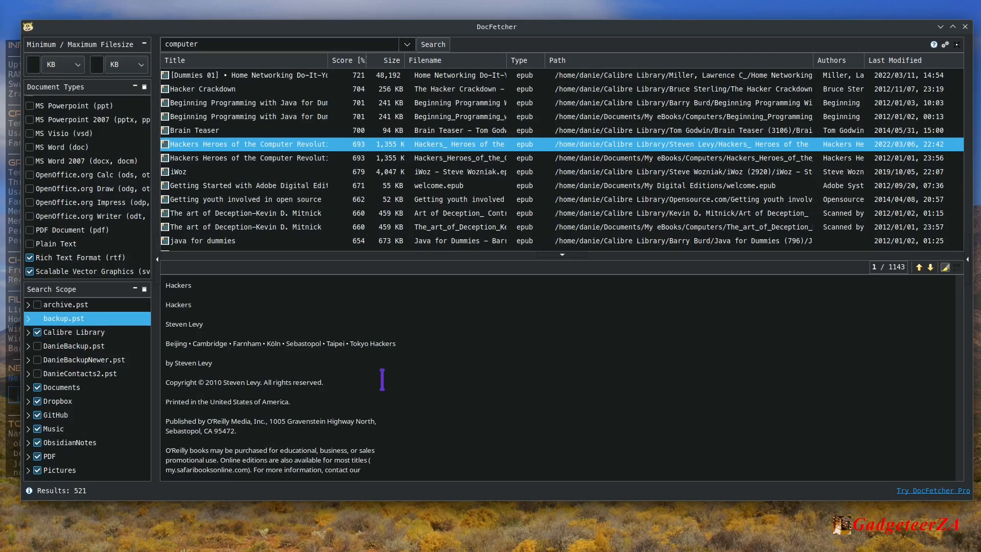
# Close the DocFetcher window.
pyautogui.click(966, 27)
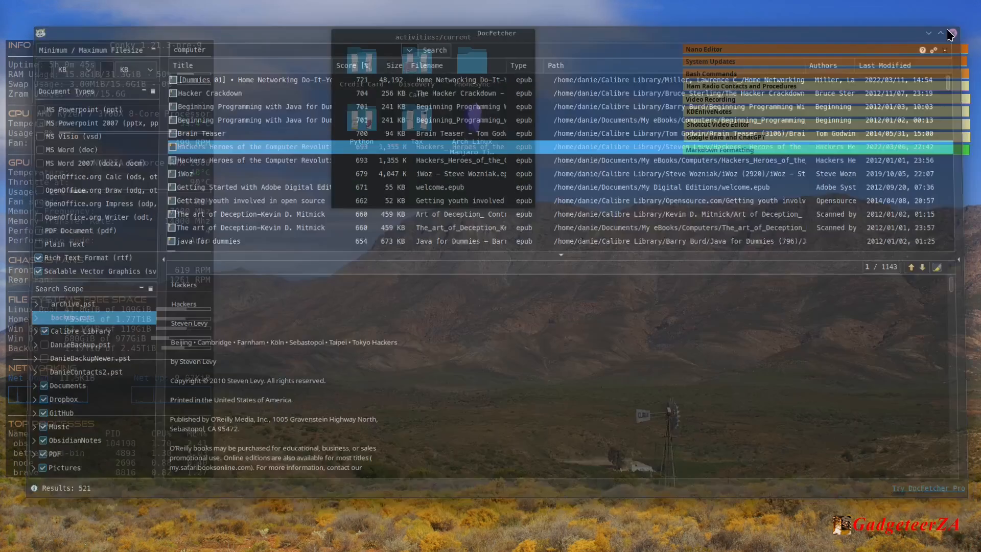